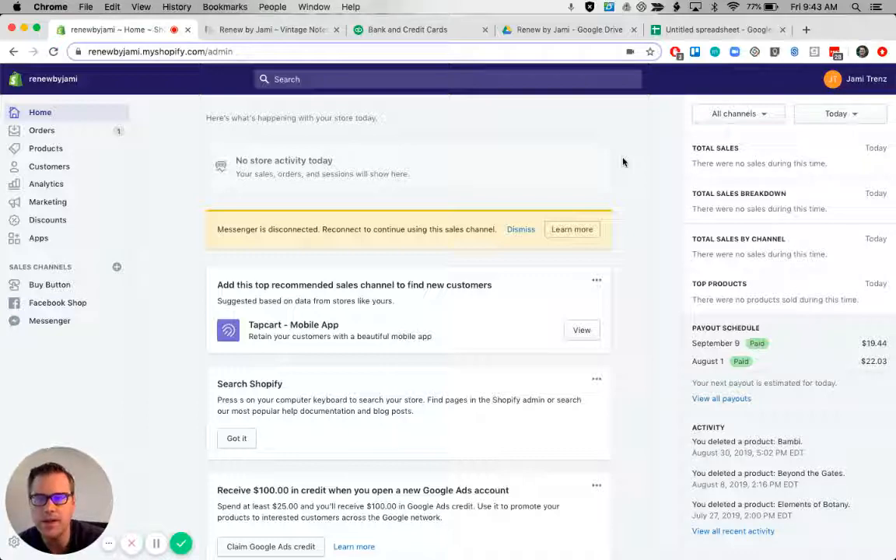
- Switch to the renewbyjami.com storefront and examine its home page from the Hand Lettered Collection banner to the featured notebooks
{"action": "left_click", "coordinate": [280, 29]}
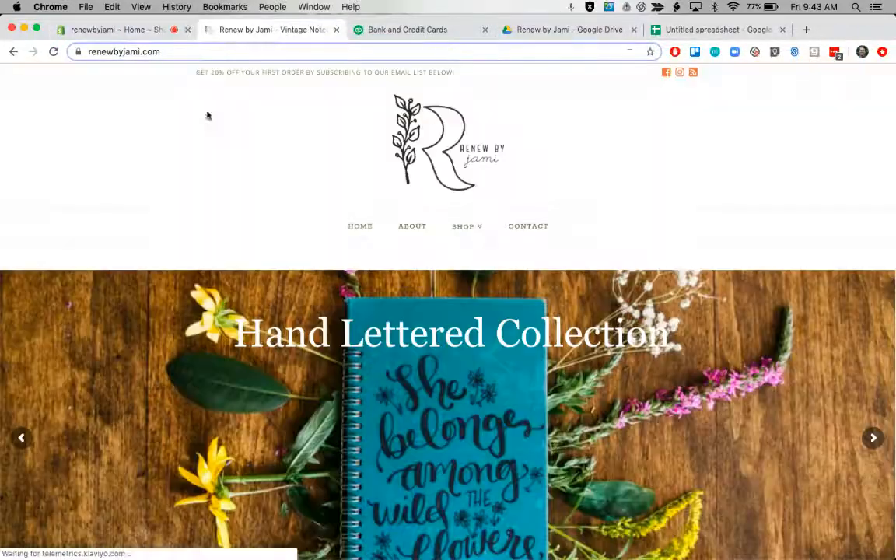
{"action": "scroll", "coordinate": [473, 217], "scroll_direction": "down", "scroll_amount": 3}
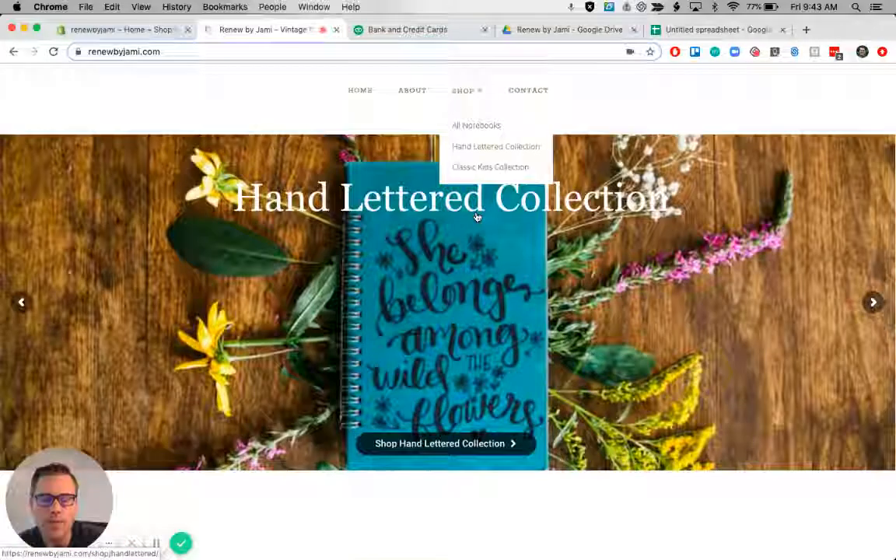
{"action": "scroll", "coordinate": [477, 217], "scroll_direction": "down", "scroll_amount": 10}
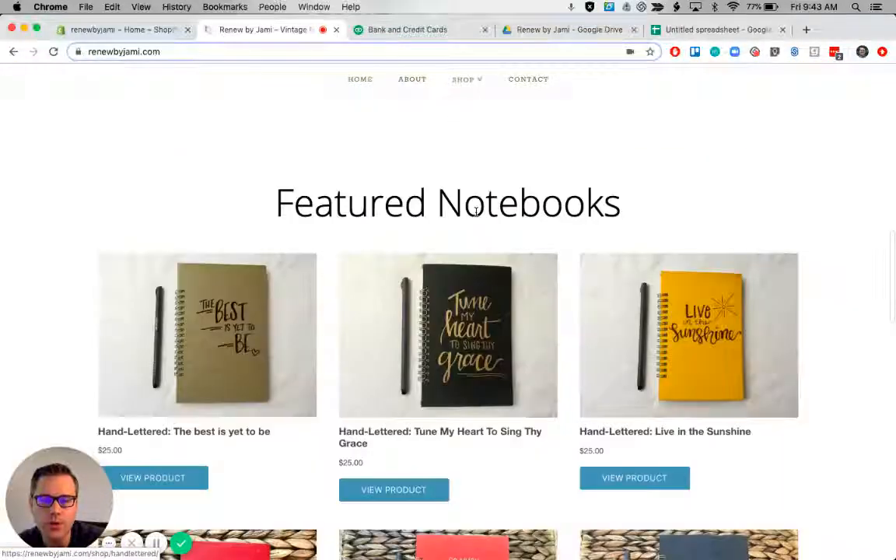
{"action": "scroll", "coordinate": [475, 212], "scroll_direction": "down", "scroll_amount": 3}
{"action": "scroll", "coordinate": [477, 216], "scroll_direction": "up", "scroll_amount": 5}
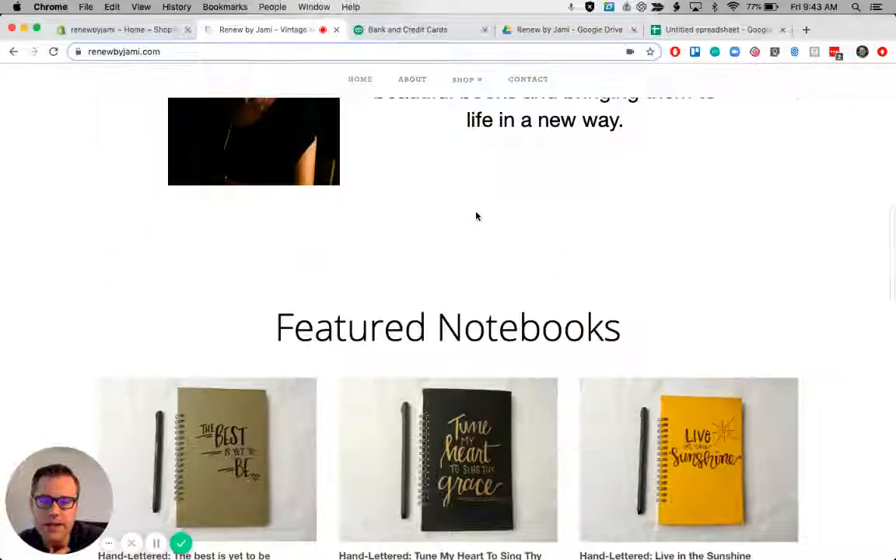
{"action": "scroll", "coordinate": [476, 216], "scroll_direction": "up", "scroll_amount": 8}
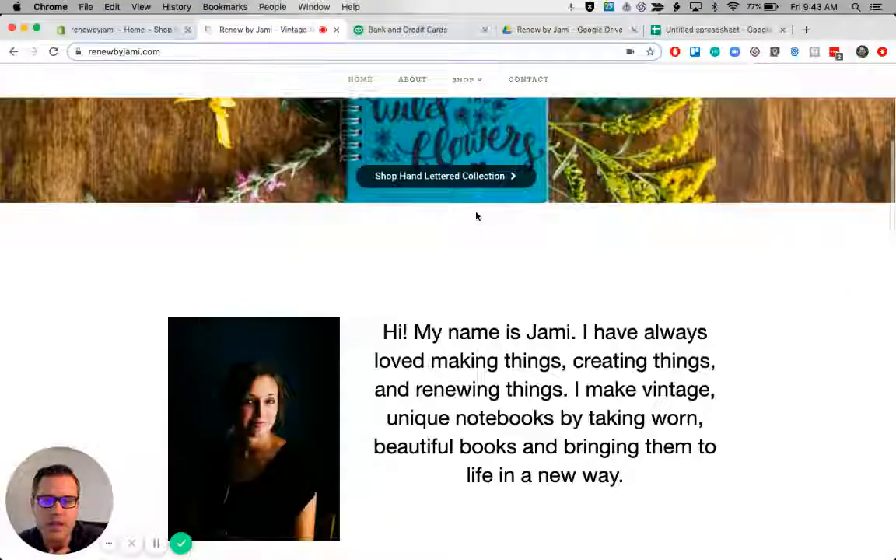
{"action": "scroll", "coordinate": [477, 217], "scroll_direction": "up", "scroll_amount": 6}
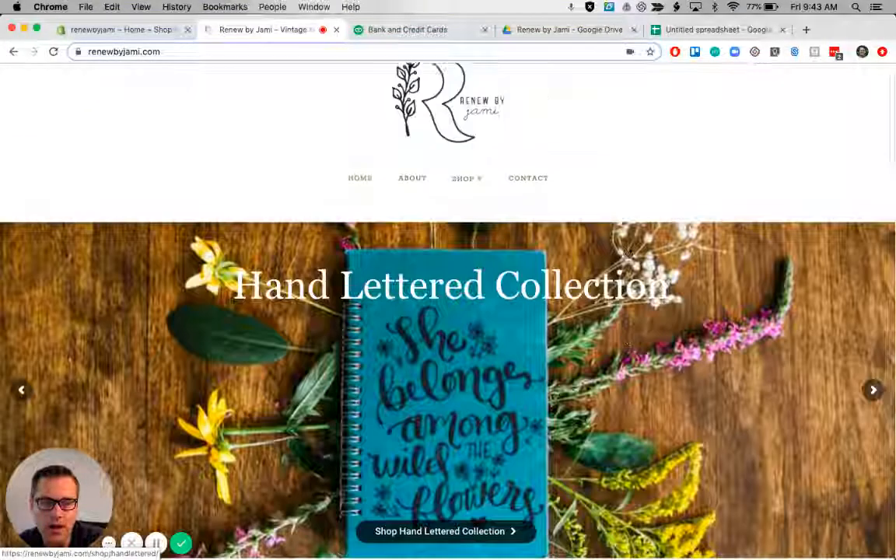
{"action": "scroll", "coordinate": [700, 228], "scroll_direction": "down", "scroll_amount": 3}
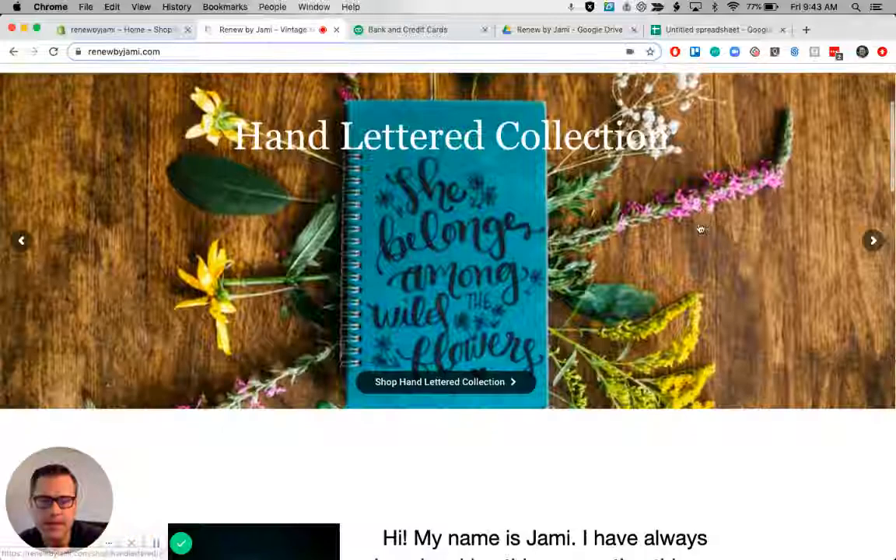
{"action": "scroll", "coordinate": [700, 228], "scroll_direction": "down", "scroll_amount": 2}
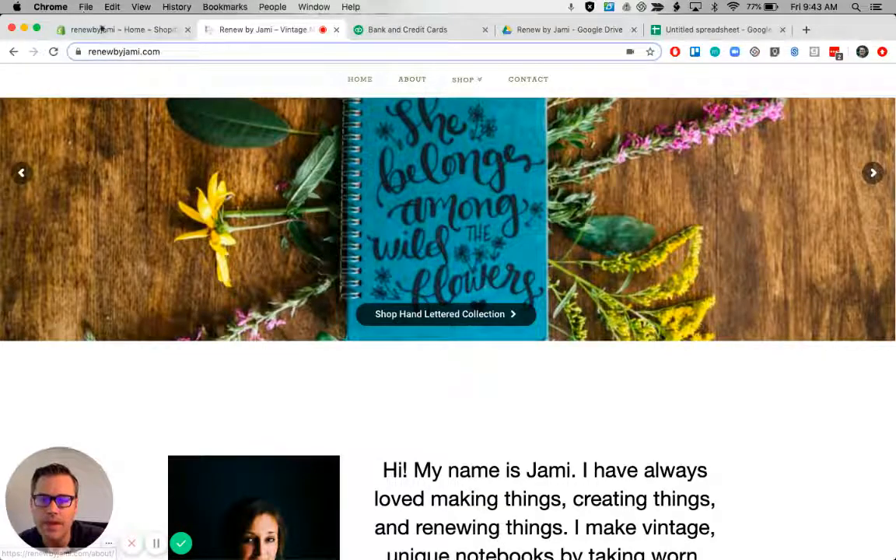
{"action": "scroll", "coordinate": [430, 331], "scroll_direction": "up", "scroll_amount": 1}
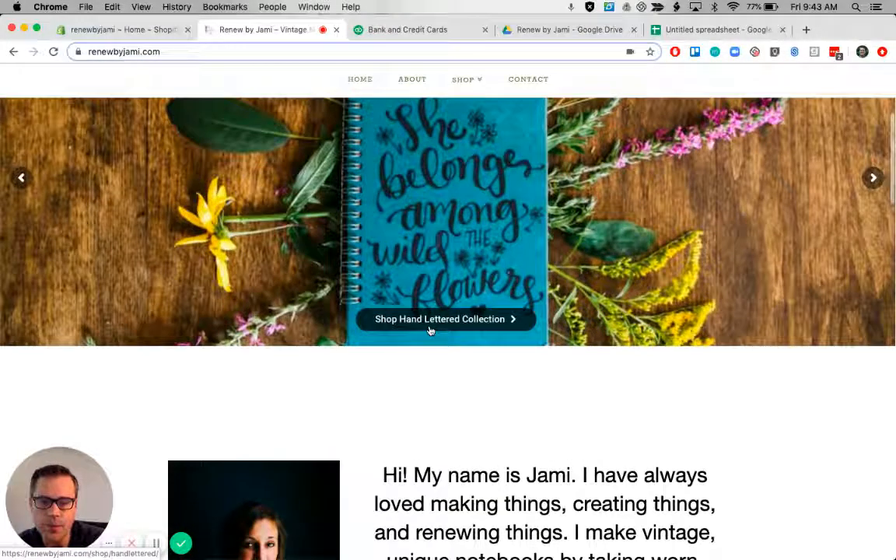
{"action": "scroll", "coordinate": [430, 331], "scroll_direction": "up", "scroll_amount": 1}
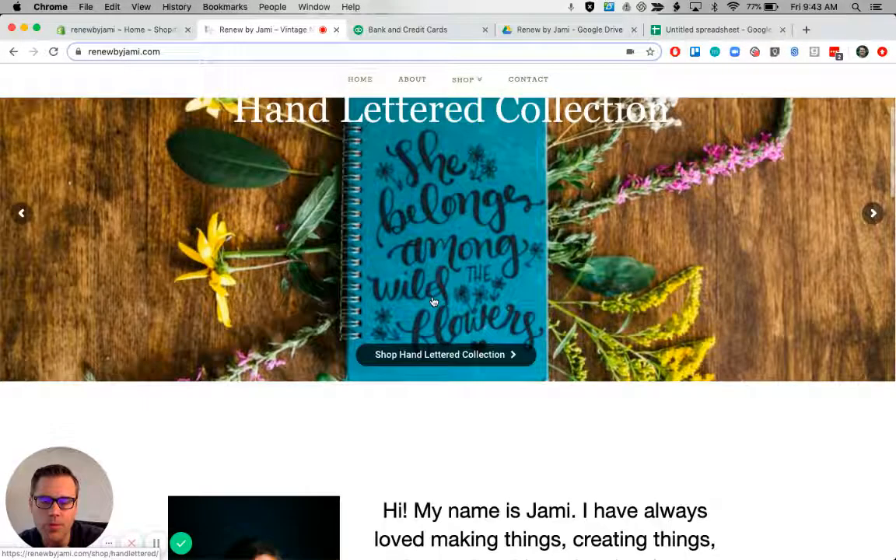
{"action": "scroll", "coordinate": [433, 302], "scroll_direction": "down", "scroll_amount": 10}
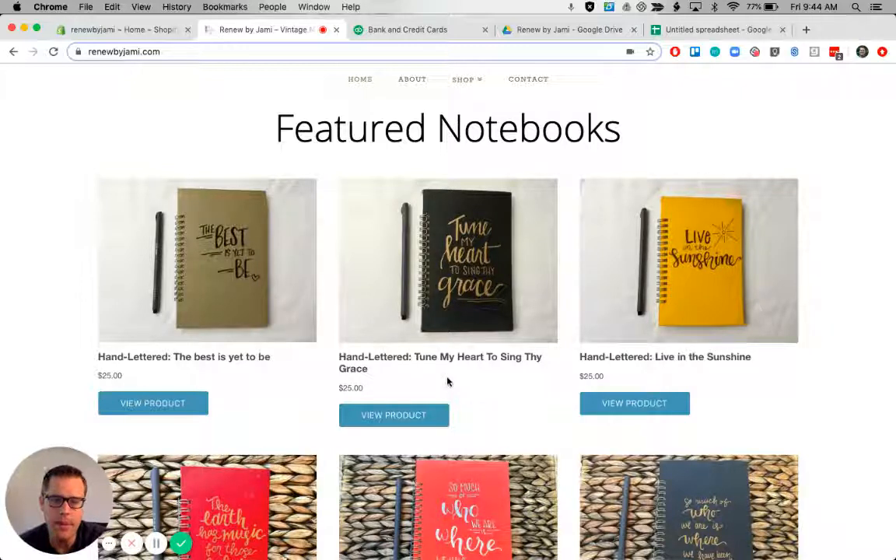
- View the product details of the "Hand-Lettered: Live in the Sunshine" notebook, close them and return to the start of the home page
{"action": "left_click", "coordinate": [644, 407]}
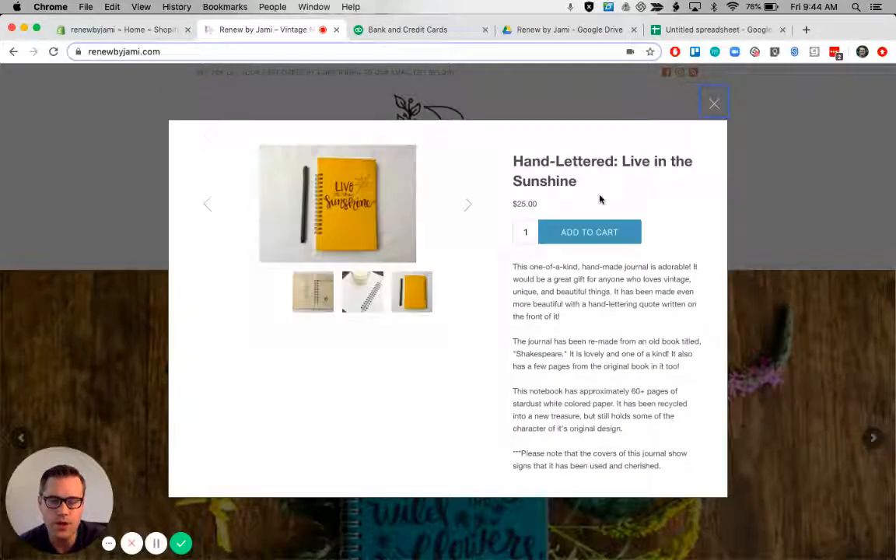
{"action": "left_click", "coordinate": [714, 106]}
{"action": "scroll", "coordinate": [625, 280], "scroll_direction": "up", "scroll_amount": 10}
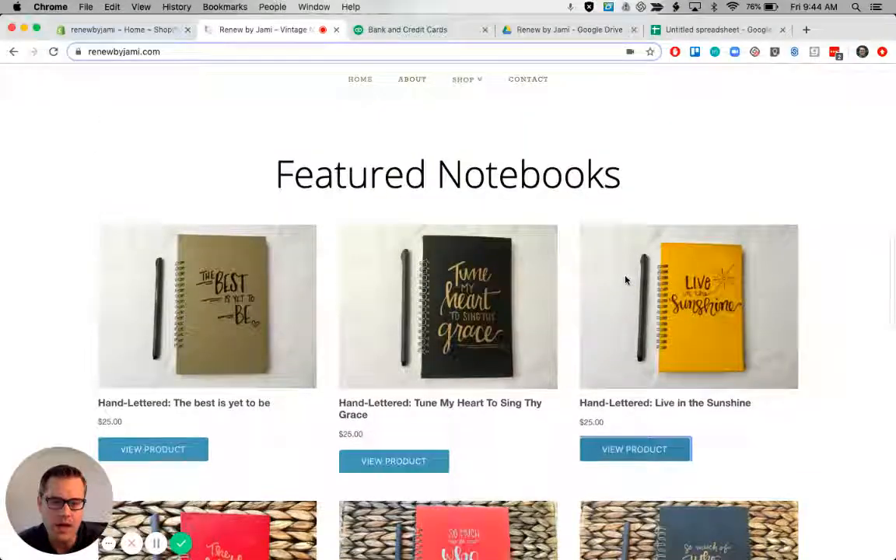
{"action": "scroll", "coordinate": [626, 276], "scroll_direction": "up", "scroll_amount": 5}
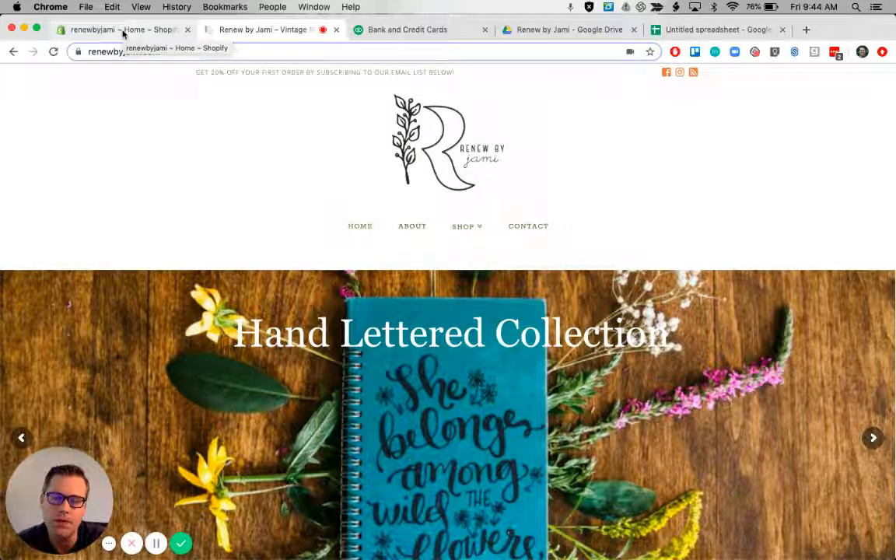
- Switch back to the Shopify admin home page and look over the store overview and payout schedule
{"action": "left_click", "coordinate": [122, 31]}
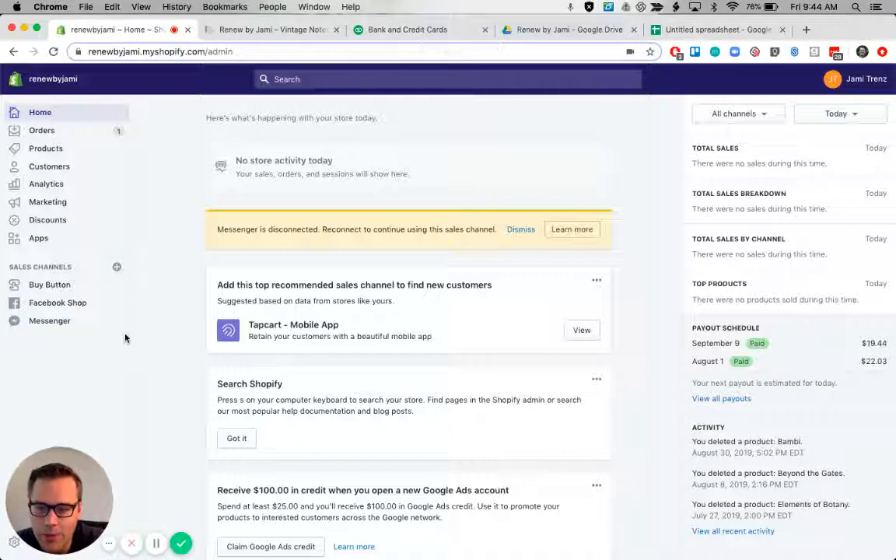
{"action": "scroll", "coordinate": [125, 338], "scroll_direction": "down", "scroll_amount": 1}
{"action": "left_click_drag", "start_coordinate": [111, 476], "coordinate": [133, 478]}
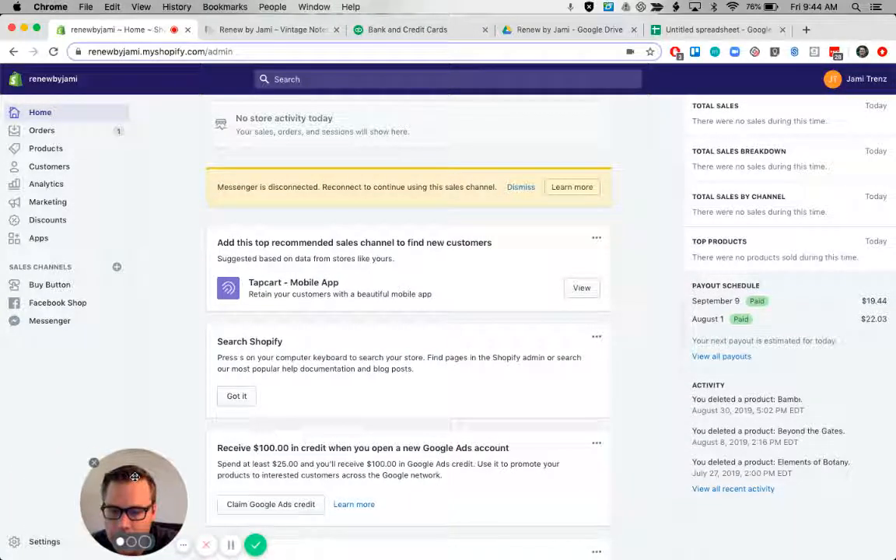
- Switch to QuickBooks Online and examine the checking account's bank transactions awaiting review, including the Shopify transfers
{"action": "left_click", "coordinate": [409, 29]}
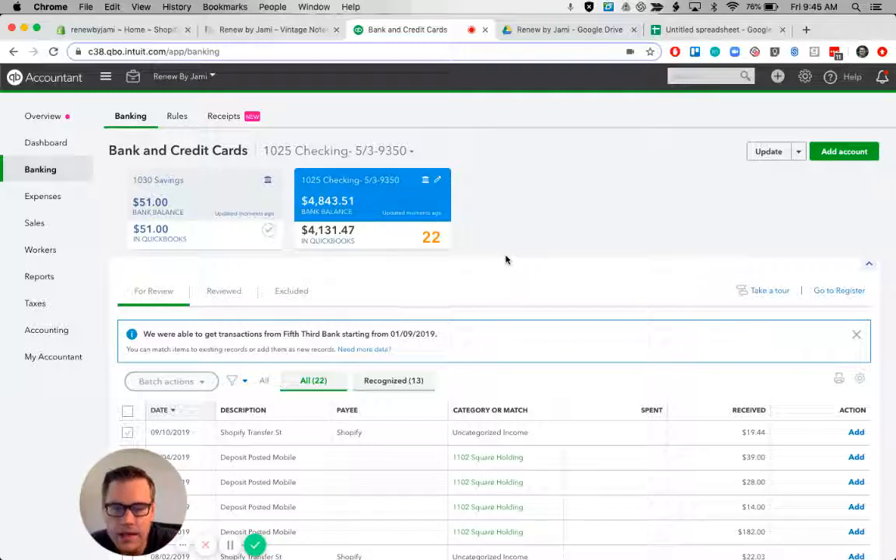
{"action": "scroll", "coordinate": [579, 224], "scroll_direction": "down", "scroll_amount": 2}
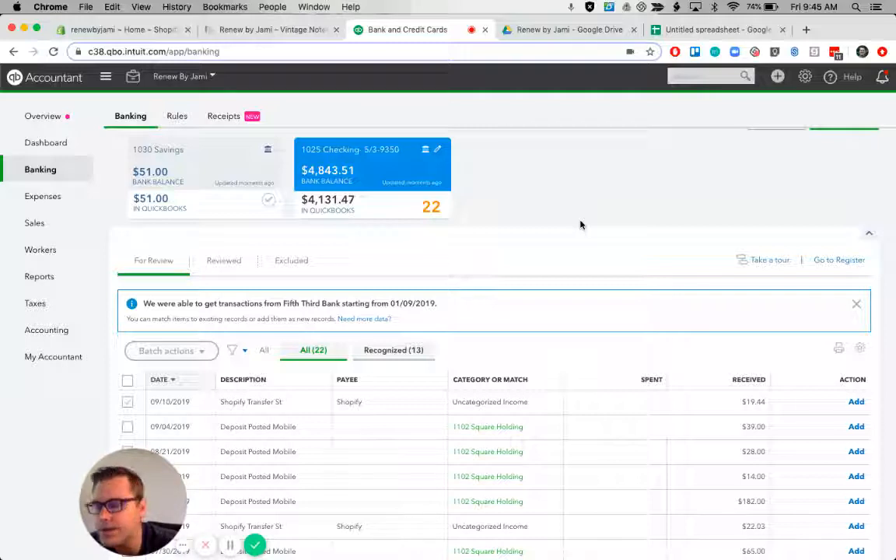
{"action": "scroll", "coordinate": [580, 225], "scroll_direction": "up", "scroll_amount": 1}
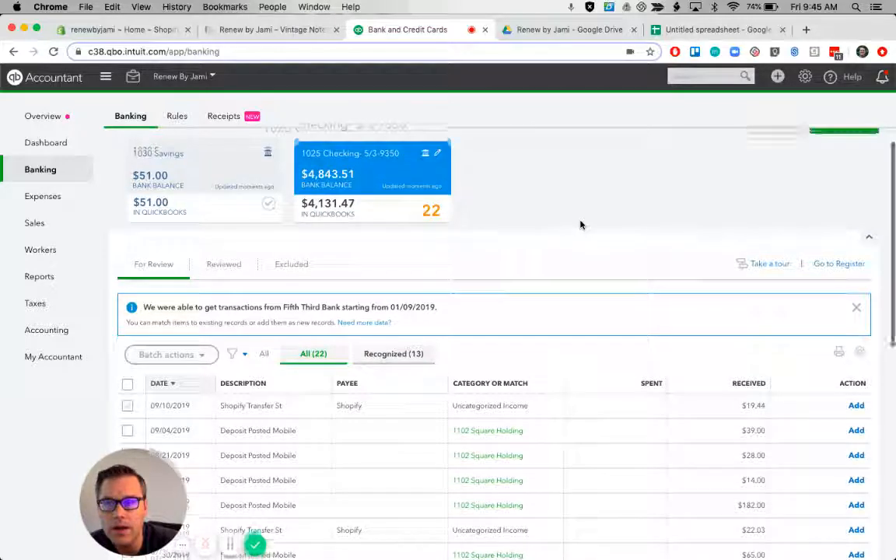
{"action": "scroll", "coordinate": [580, 225], "scroll_direction": "up", "scroll_amount": 2}
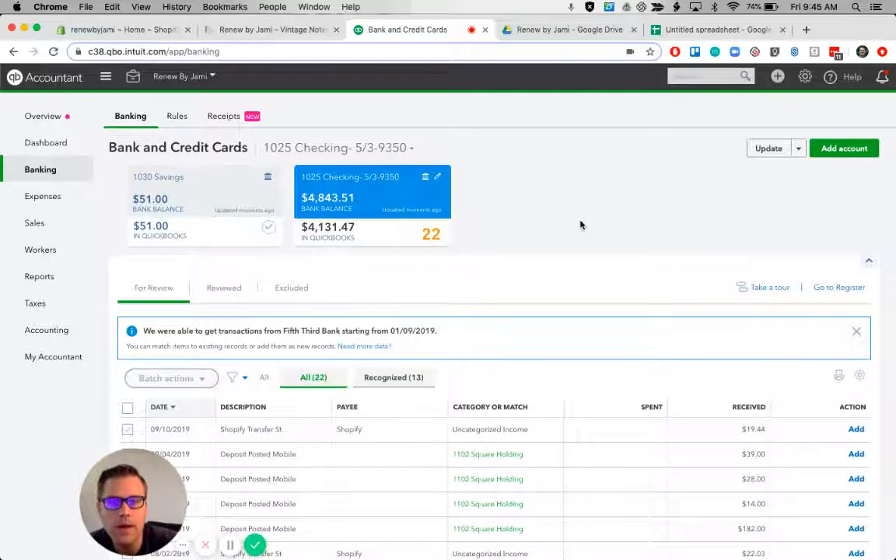
{"action": "scroll", "coordinate": [579, 225], "scroll_direction": "down", "scroll_amount": 4}
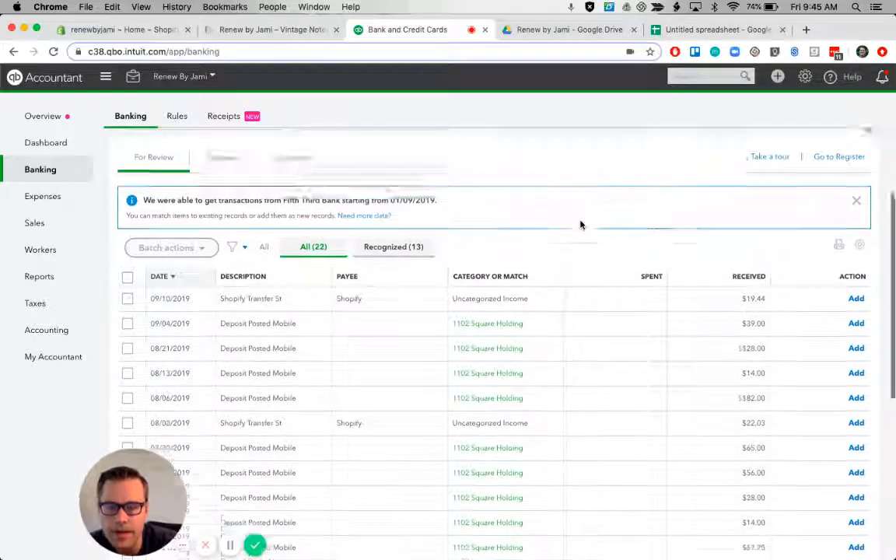
{"action": "scroll", "coordinate": [579, 225], "scroll_direction": "down", "scroll_amount": 2}
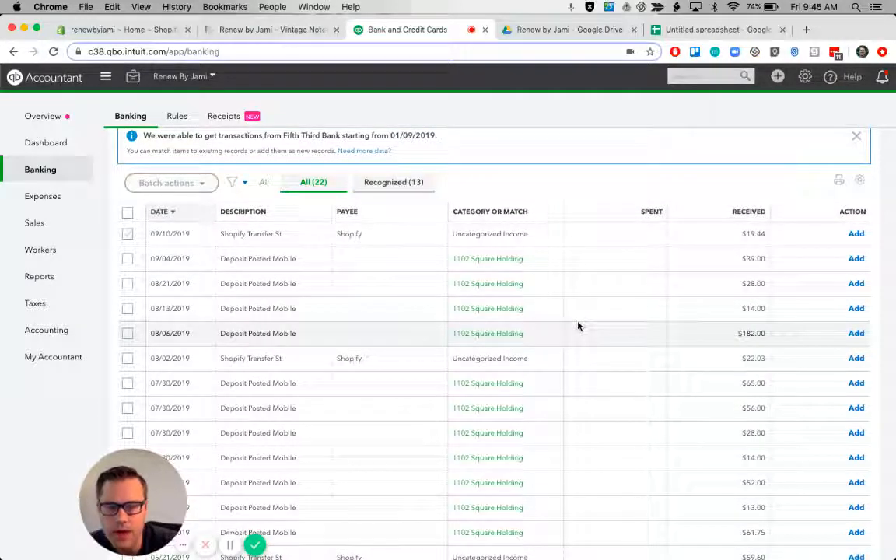
{"action": "scroll", "coordinate": [576, 373], "scroll_direction": "down", "scroll_amount": 1}
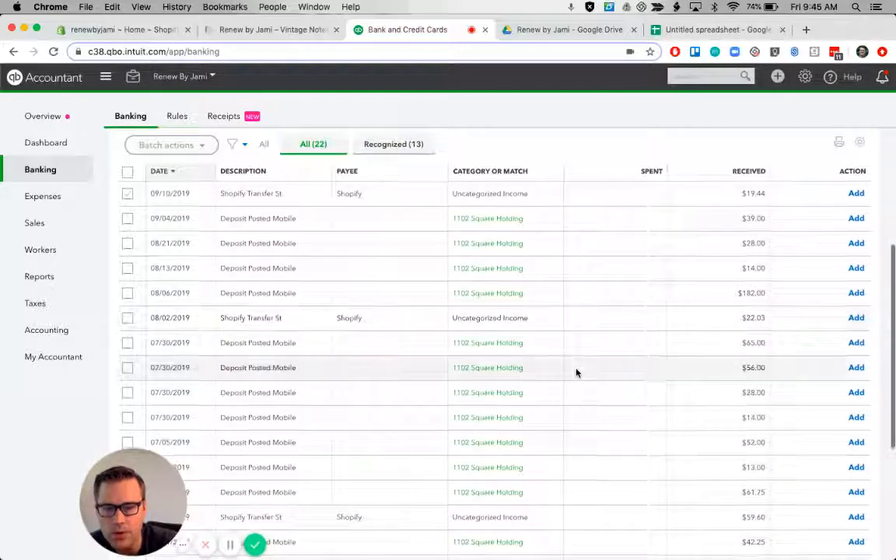
{"action": "scroll", "coordinate": [576, 372], "scroll_direction": "up", "scroll_amount": 1}
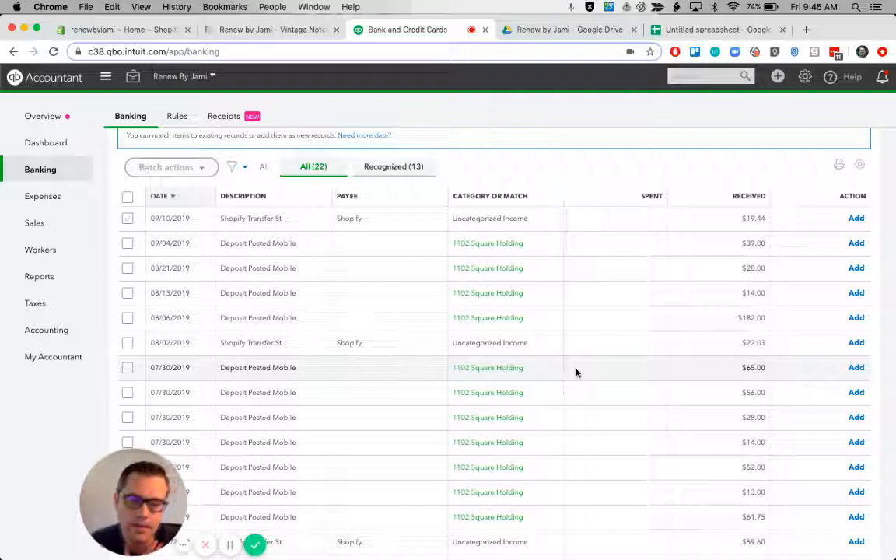
{"action": "scroll", "coordinate": [577, 372], "scroll_direction": "down", "scroll_amount": 5}
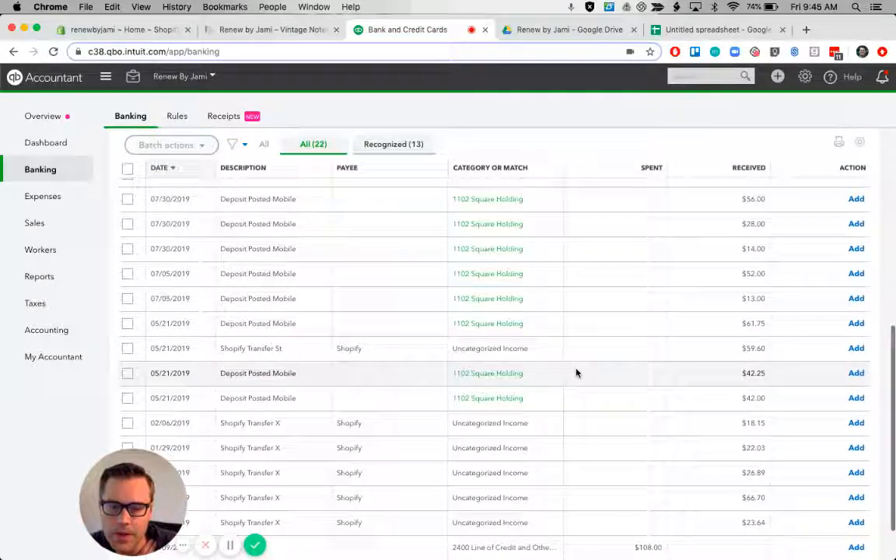
{"action": "scroll", "coordinate": [576, 373], "scroll_direction": "down", "scroll_amount": 2}
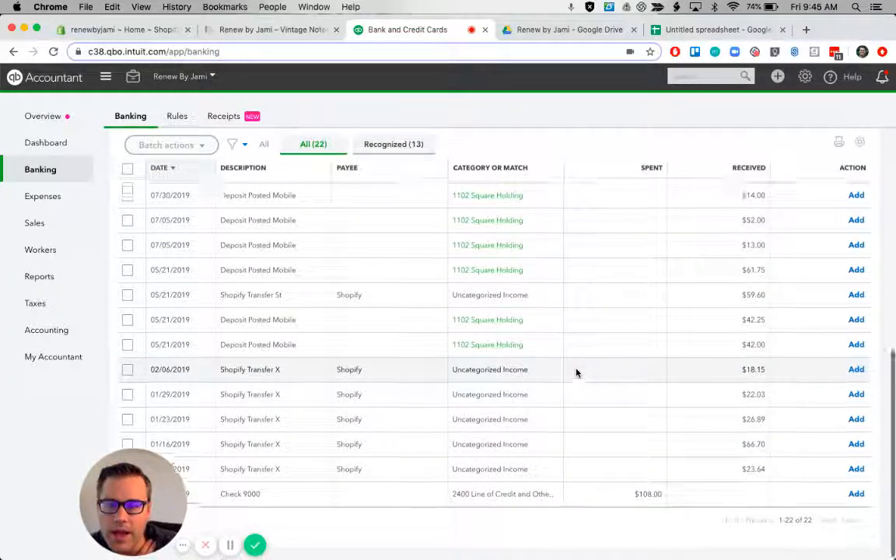
{"action": "scroll", "coordinate": [577, 373], "scroll_direction": "up", "scroll_amount": 8}
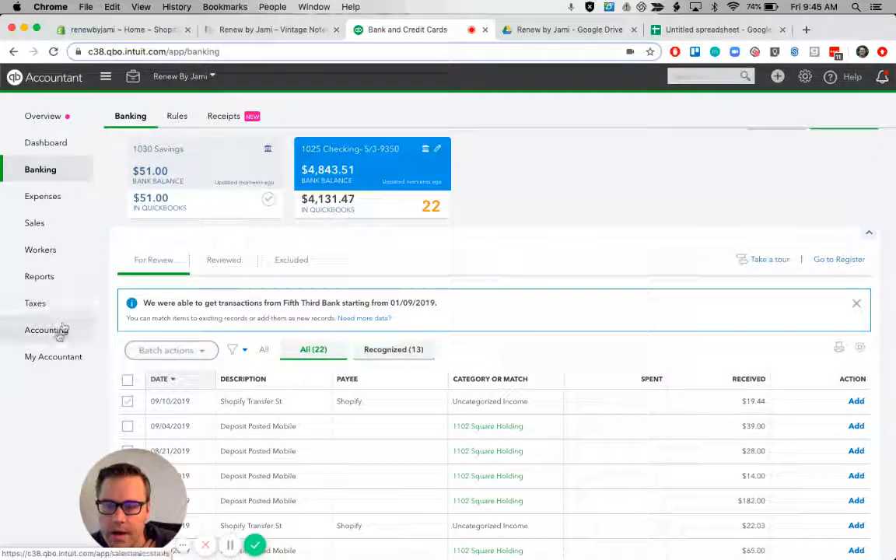
- Open the chart of accounts, view the blank form for a new account and close it without saving
{"action": "mouse_move", "coordinate": [60, 329]}
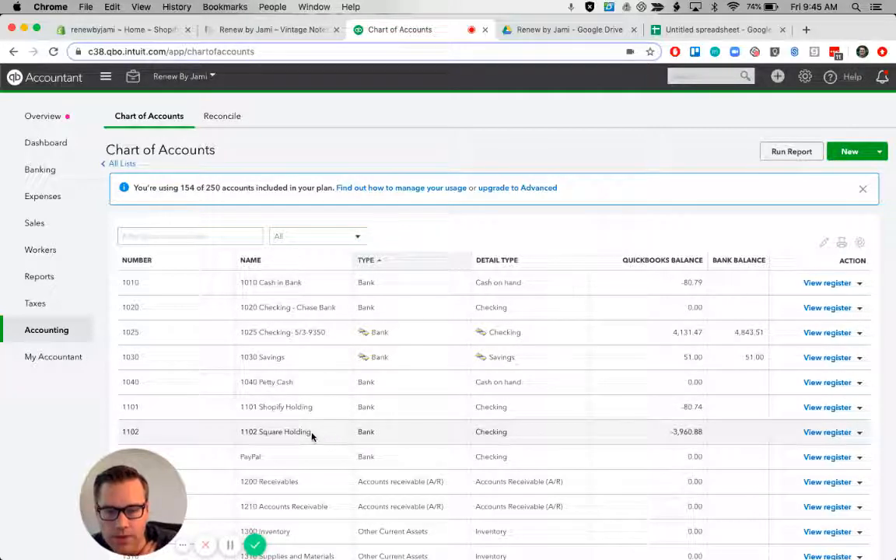
{"action": "left_click", "coordinate": [850, 154]}
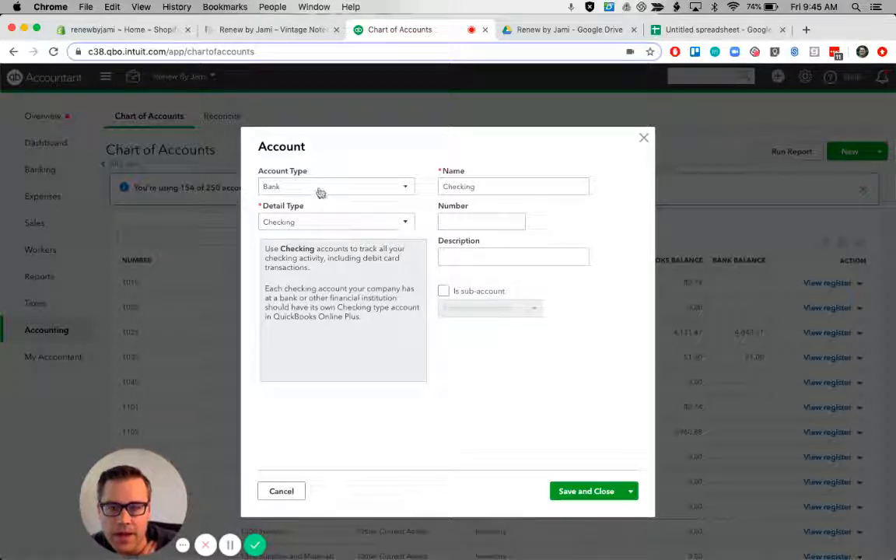
{"action": "left_click", "coordinate": [645, 137]}
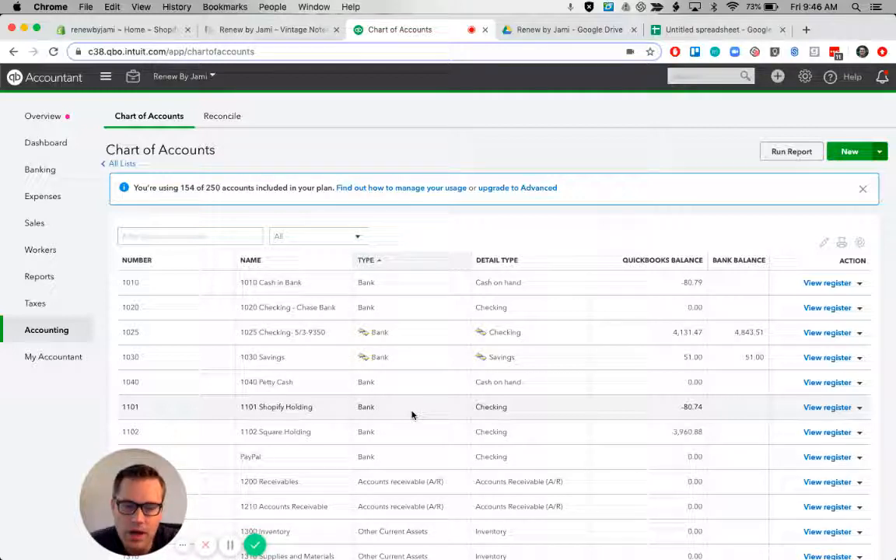
- Return to the bank feed and look through the checking account's transactions for review down to the oldest Shopify transfers
{"action": "left_click", "coordinate": [44, 169]}
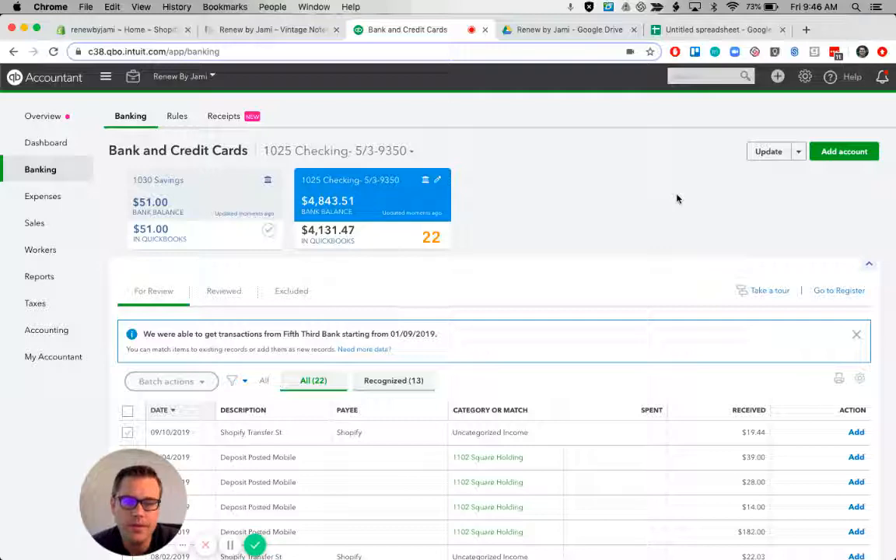
{"action": "scroll", "coordinate": [677, 200], "scroll_direction": "down", "scroll_amount": 1}
{"action": "scroll", "coordinate": [677, 199], "scroll_direction": "up", "scroll_amount": 1}
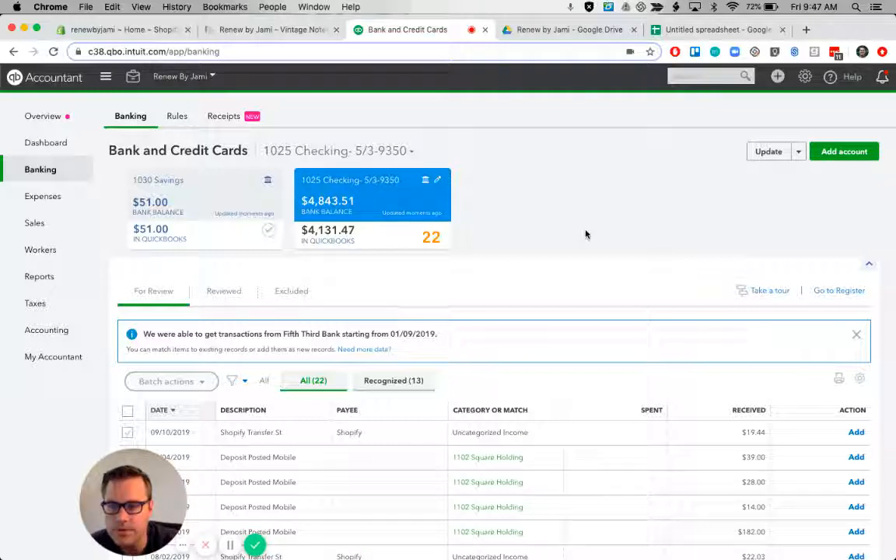
{"action": "scroll", "coordinate": [586, 234], "scroll_direction": "down", "scroll_amount": 1}
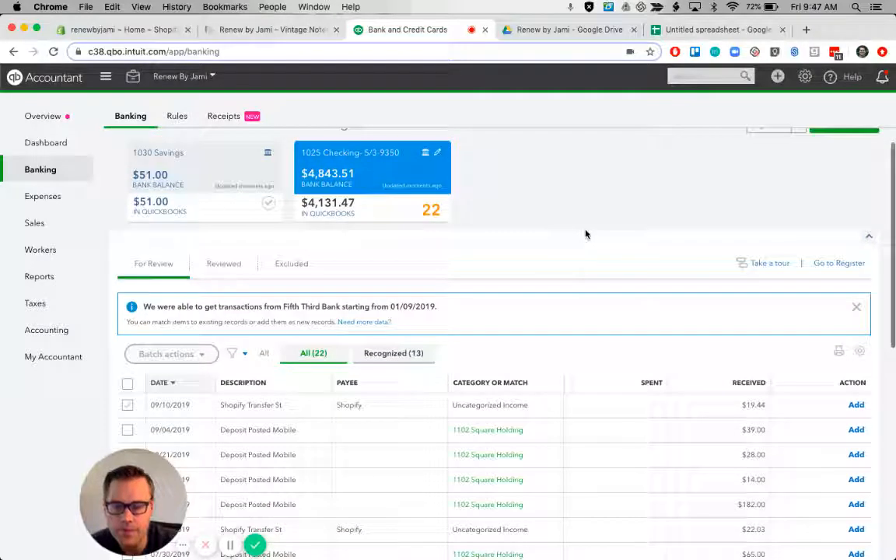
{"action": "scroll", "coordinate": [585, 234], "scroll_direction": "up", "scroll_amount": 1}
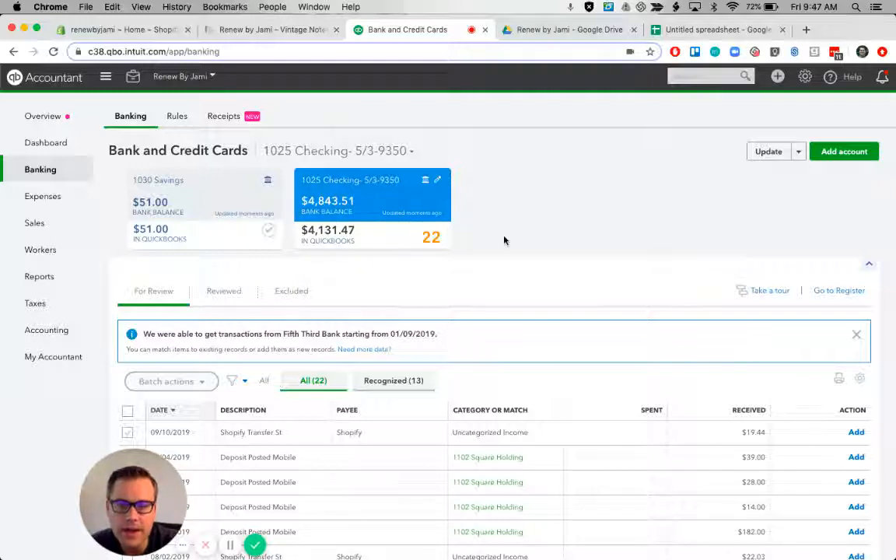
{"action": "scroll", "coordinate": [504, 241], "scroll_direction": "down", "scroll_amount": 2}
{"action": "scroll", "coordinate": [504, 240], "scroll_direction": "down", "scroll_amount": 10}
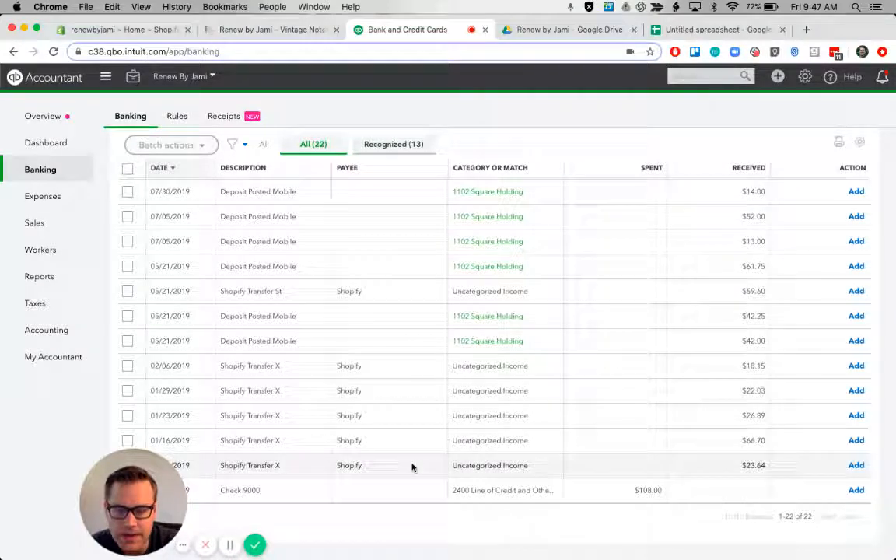
- Create a bank rule from the 01/15/2019 Shopify transfer and set its first condition to bank text containing "Shopify Transfer X"
{"action": "left_click", "coordinate": [413, 467]}
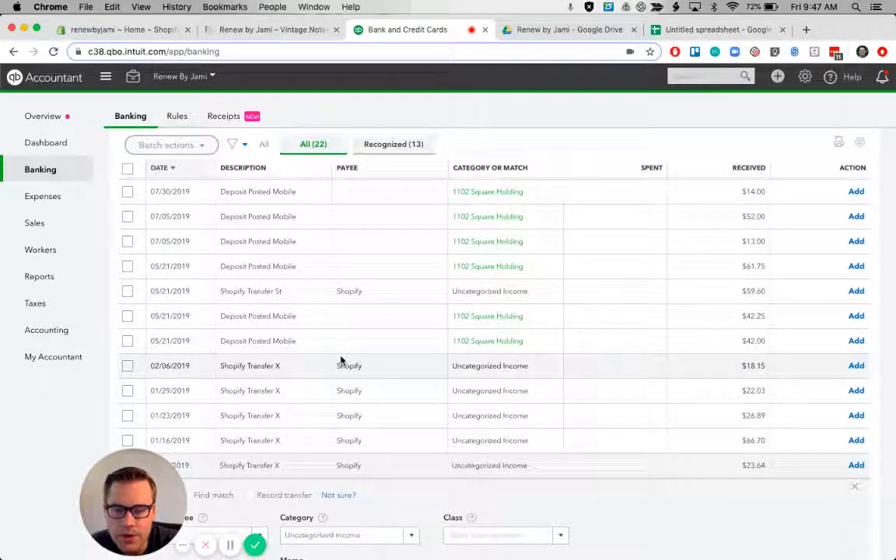
{"action": "scroll", "coordinate": [341, 359], "scroll_direction": "down", "scroll_amount": 3}
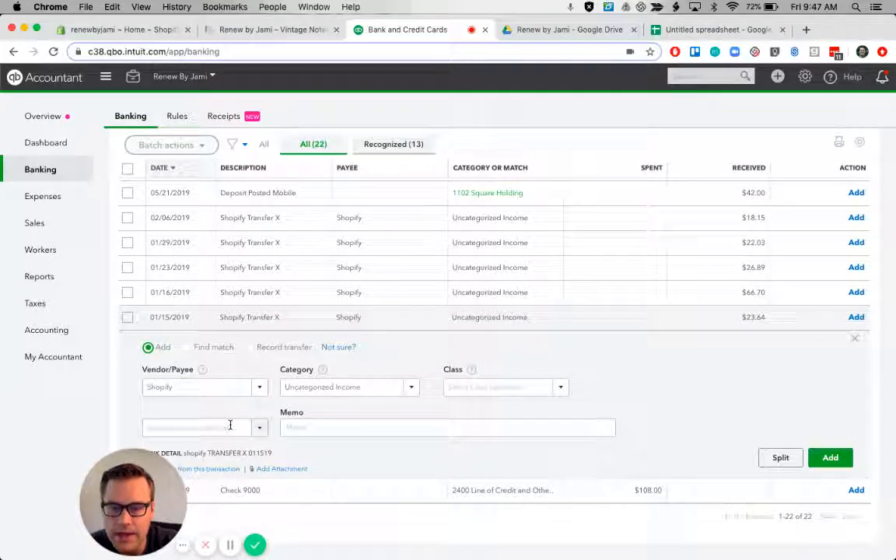
{"action": "left_click", "coordinate": [318, 387]}
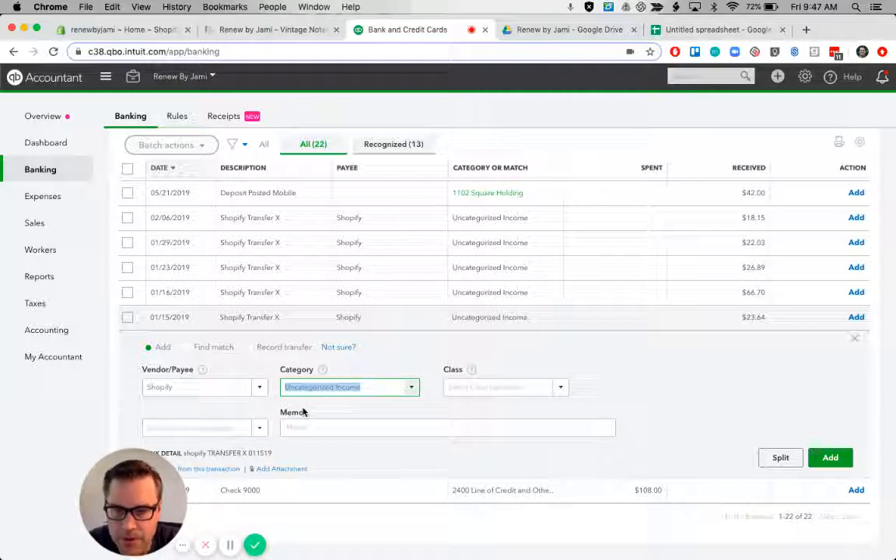
{"action": "left_click", "coordinate": [216, 472]}
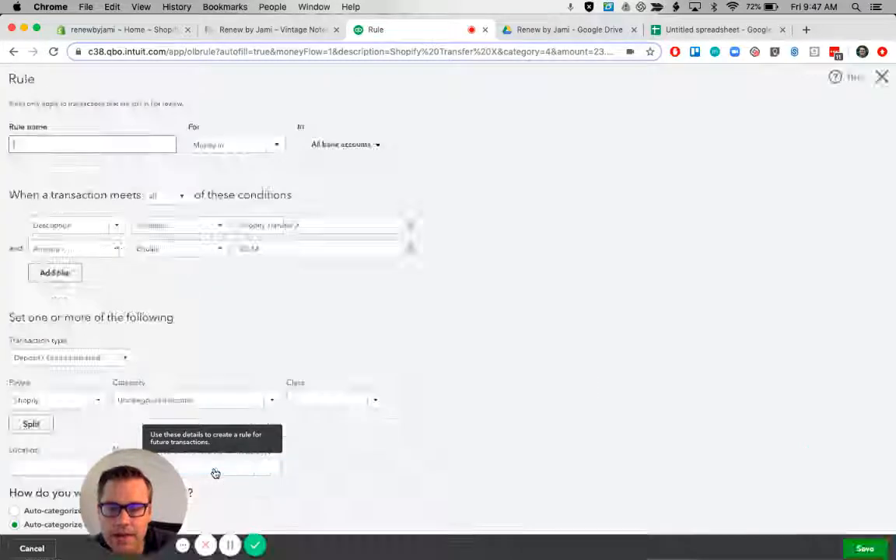
{"action": "left_click", "coordinate": [88, 227]}
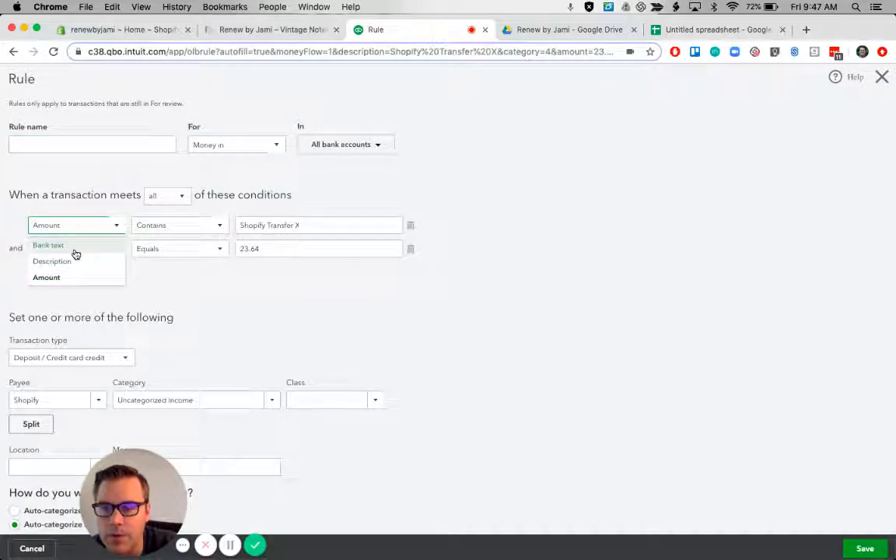
{"action": "left_click", "coordinate": [75, 248]}
{"action": "left_click", "coordinate": [284, 226]}
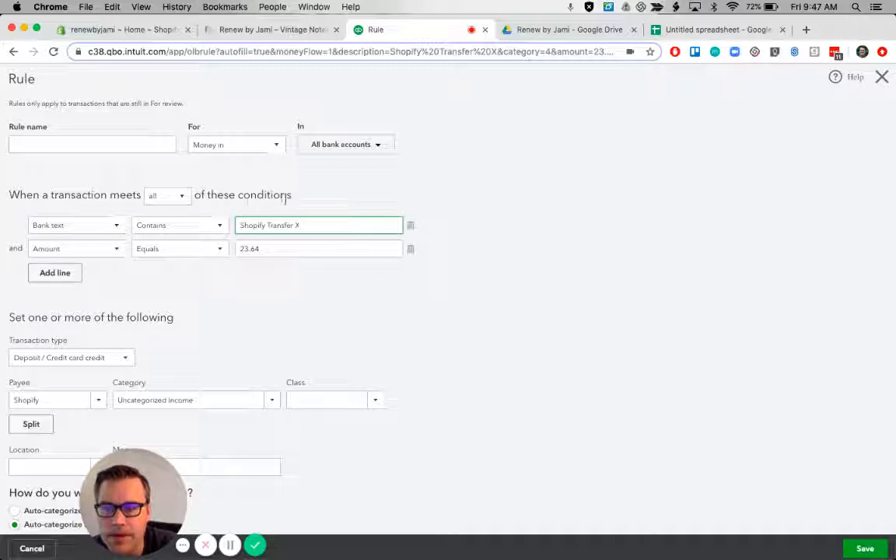
- Name the rule "Shopify Transfer" and remove its amount condition
{"action": "left_click", "coordinate": [140, 147]}
{"action": "type", "text": "Shop"}
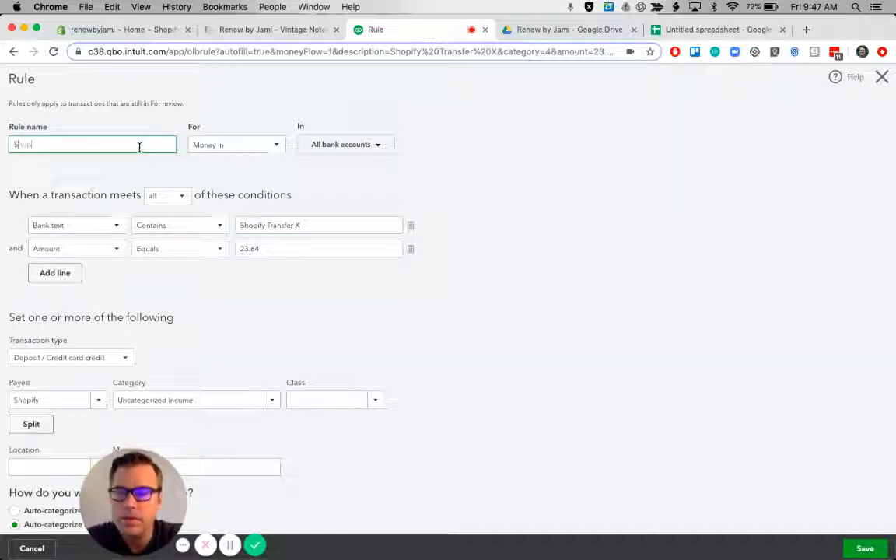
{"action": "type", "text": "ify Transfer"}
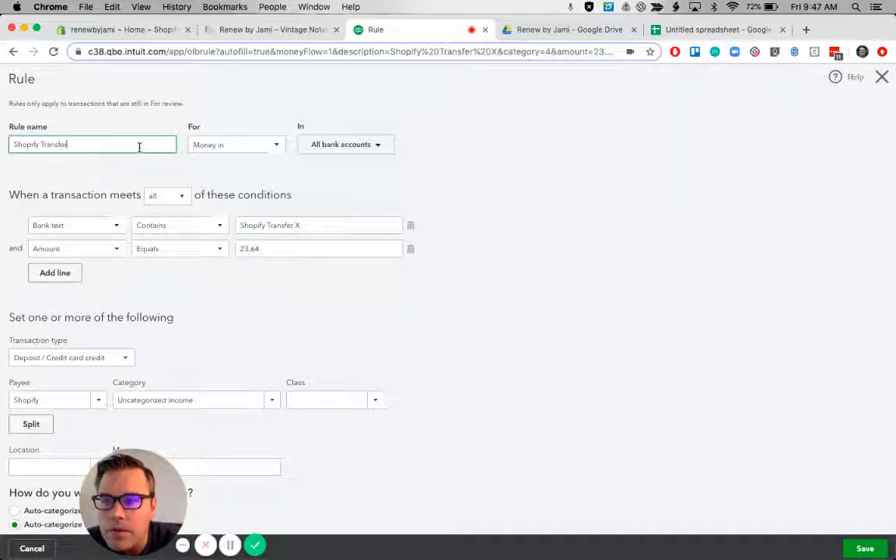
{"action": "left_click", "coordinate": [411, 249]}
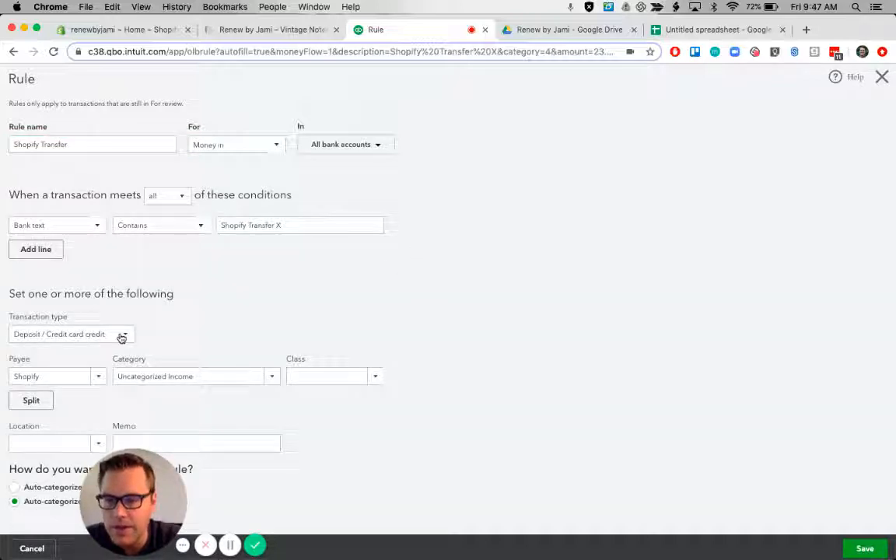
- Set the rule's category to 1101 Shopify Holding, have it automatically add matching transactions, and save the rule
{"action": "left_click", "coordinate": [148, 376]}
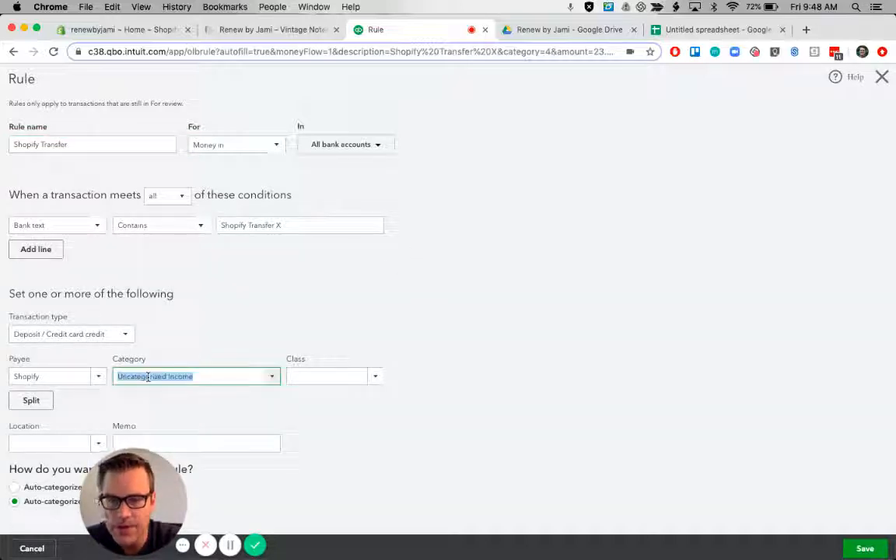
{"action": "type", "text": "shop"}
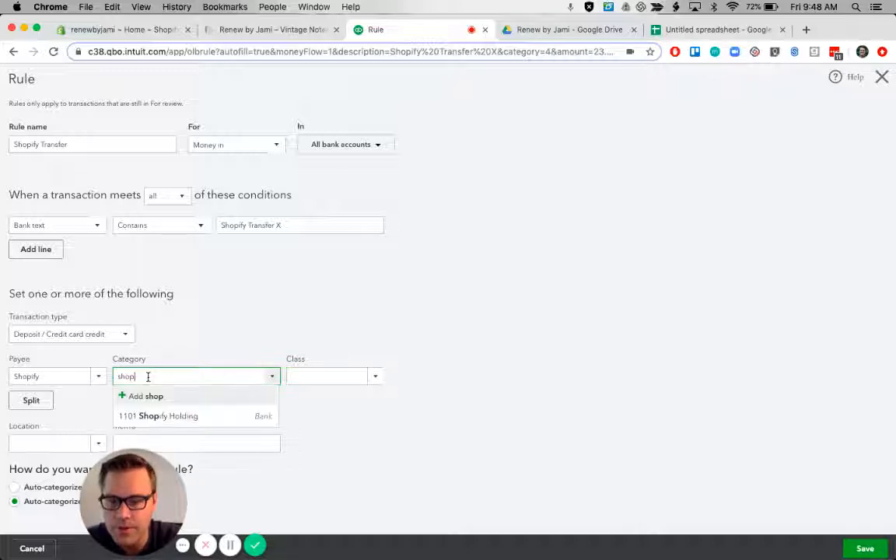
{"action": "left_click", "coordinate": [179, 416]}
{"action": "left_click", "coordinate": [372, 419]}
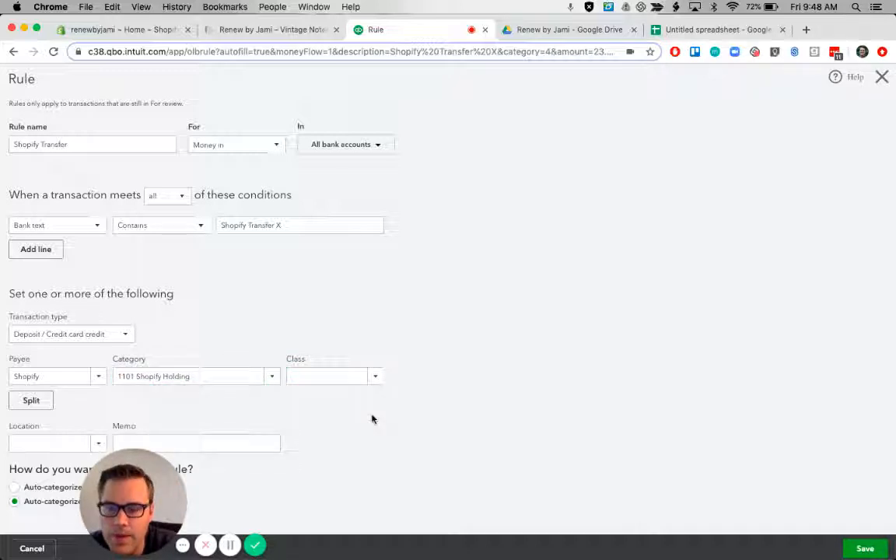
{"action": "left_click", "coordinate": [15, 487]}
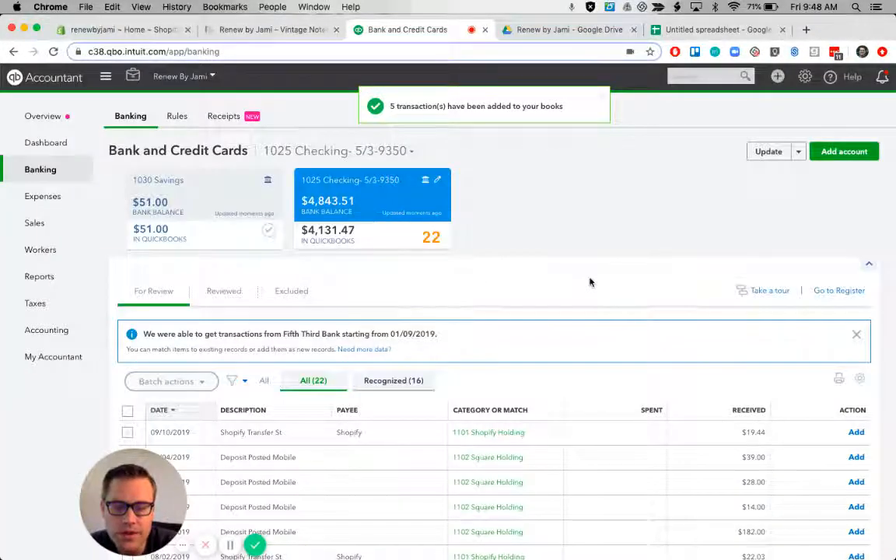
- Review the 08/02/2019 Shopify transfer in the bank feed and add it to the books under 1101 Shopify Holding
{"action": "scroll", "coordinate": [590, 282], "scroll_direction": "down", "scroll_amount": 10}
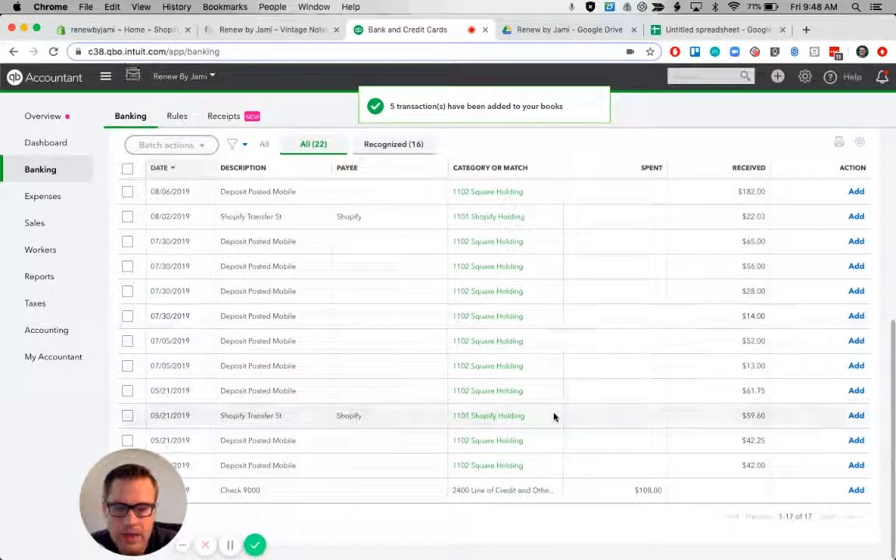
{"action": "scroll", "coordinate": [554, 417], "scroll_direction": "up", "scroll_amount": 3}
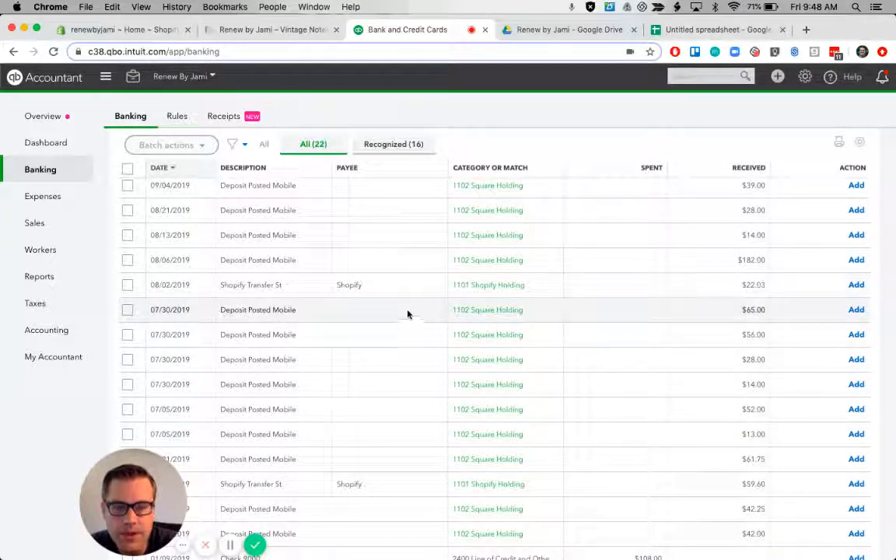
{"action": "left_click", "coordinate": [395, 293]}
{"action": "scroll", "coordinate": [395, 292], "scroll_direction": "down", "scroll_amount": 1}
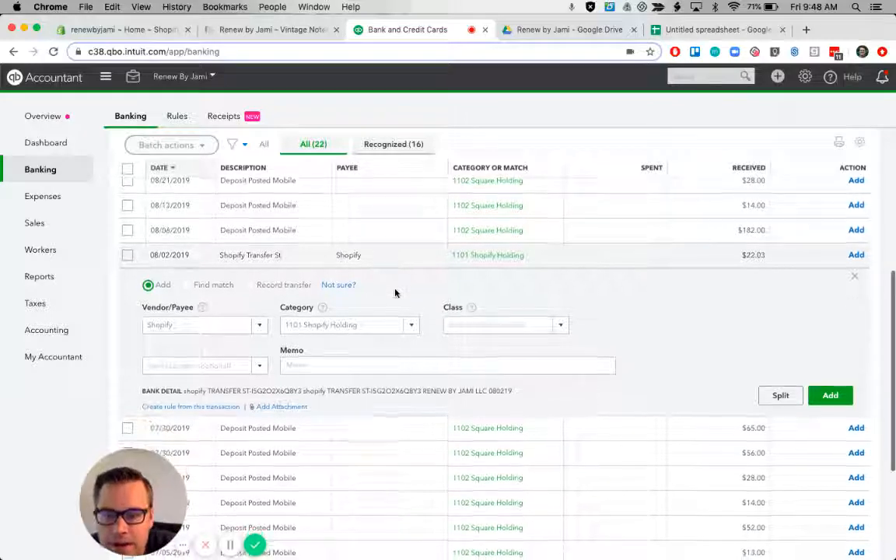
{"action": "left_click", "coordinate": [348, 325]}
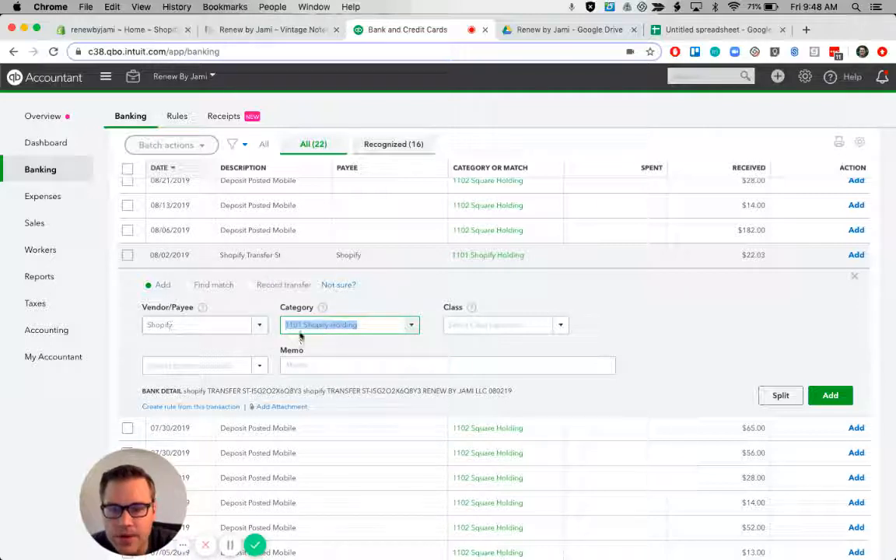
{"action": "scroll", "coordinate": [536, 270], "scroll_direction": "up", "scroll_amount": 5}
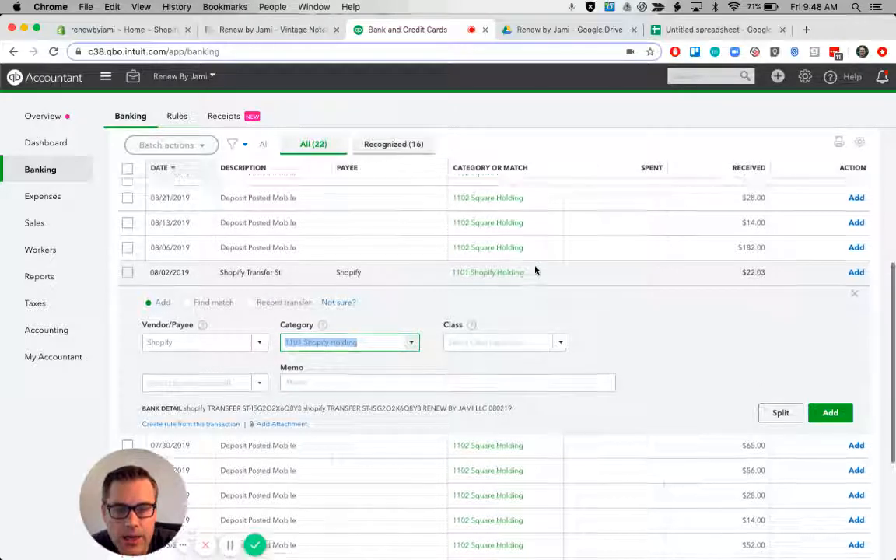
{"action": "scroll", "coordinate": [507, 316], "scroll_direction": "down", "scroll_amount": 3}
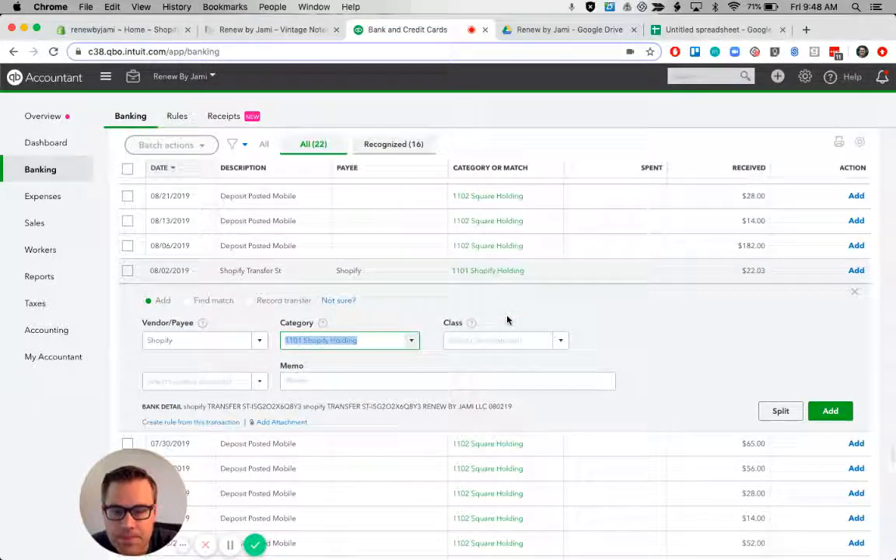
{"action": "left_click", "coordinate": [830, 411]}
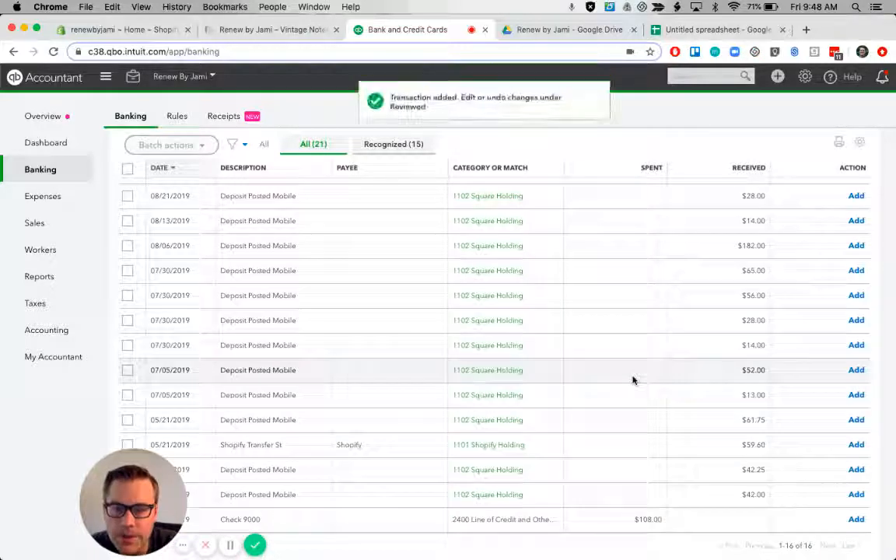
- Add the 05/21/2019 Shopify transfer to the books under 1101 Shopify Holding and decline the suggested rule
{"action": "left_click", "coordinate": [410, 440]}
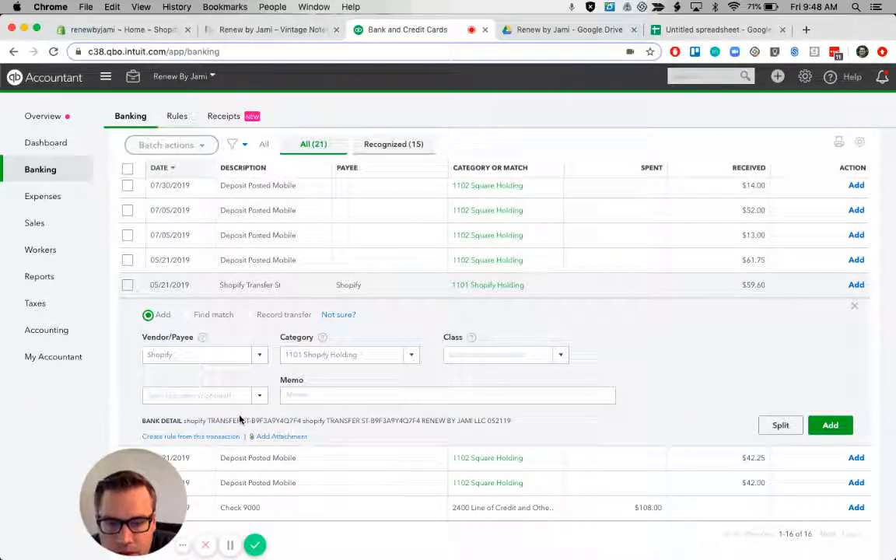
{"action": "left_click", "coordinate": [832, 425]}
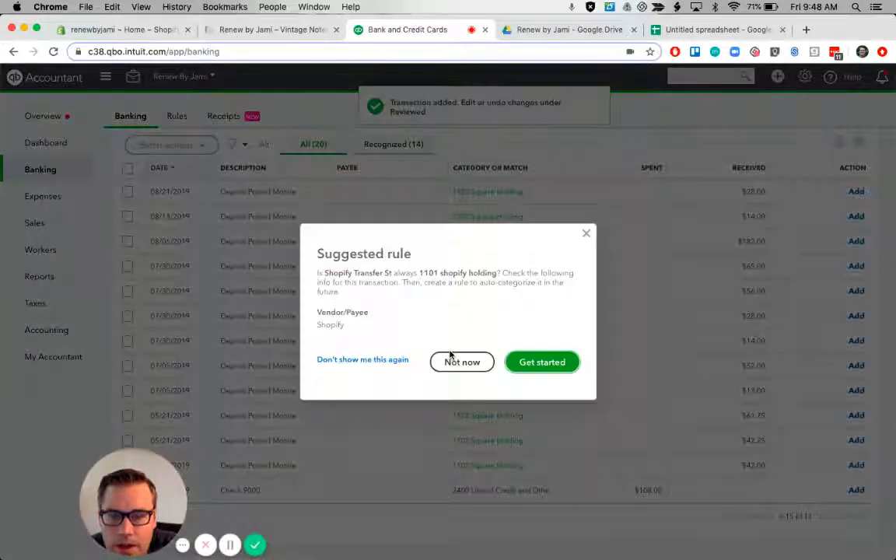
{"action": "left_click", "coordinate": [467, 364]}
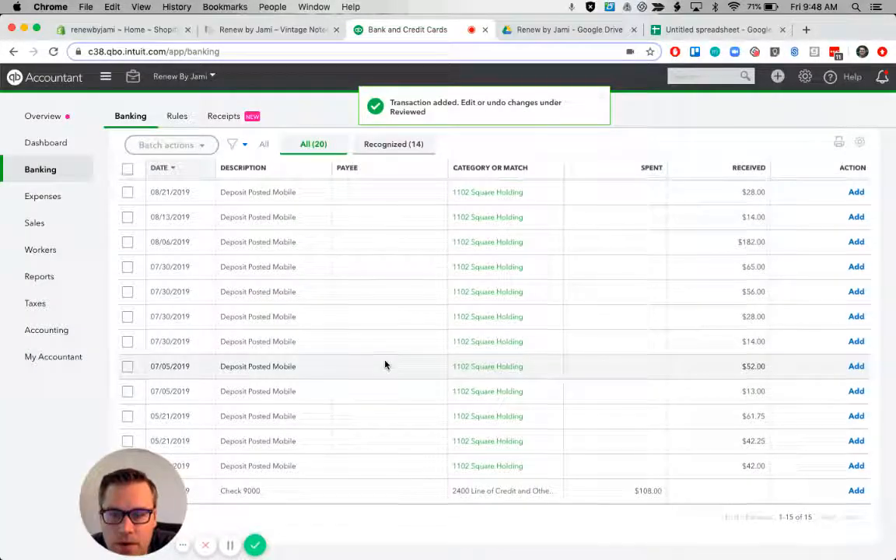
- Check the 09/10/2019 Shopify transfer's details, change the Shopify Transfer rule's bank text condition to "Shopify Transfer" and save the rule
{"action": "scroll", "coordinate": [384, 364], "scroll_direction": "up", "scroll_amount": 3}
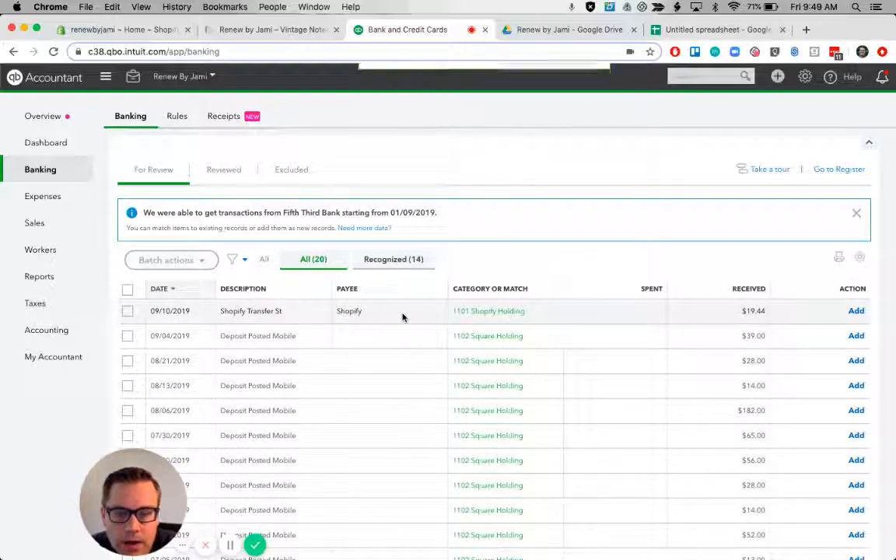
{"action": "left_click", "coordinate": [403, 317]}
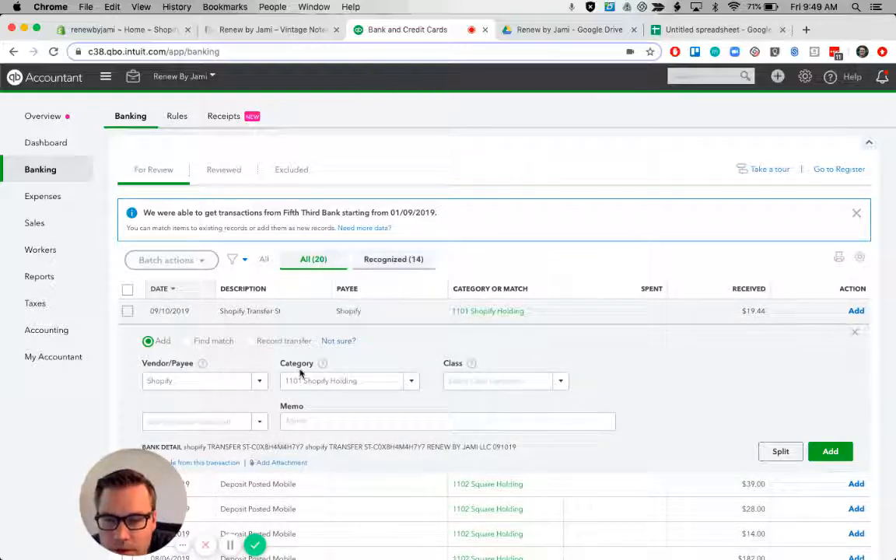
{"action": "scroll", "coordinate": [299, 371], "scroll_direction": "up", "scroll_amount": 3}
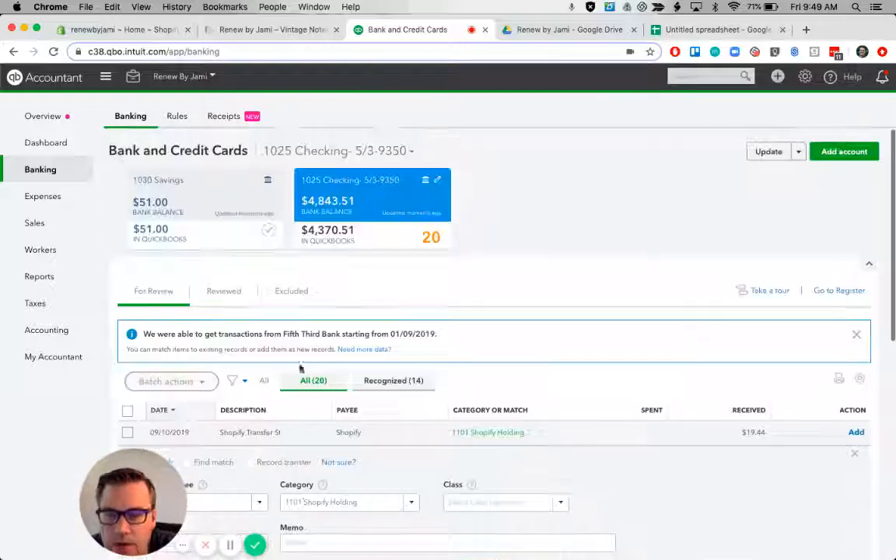
{"action": "left_click", "coordinate": [177, 117]}
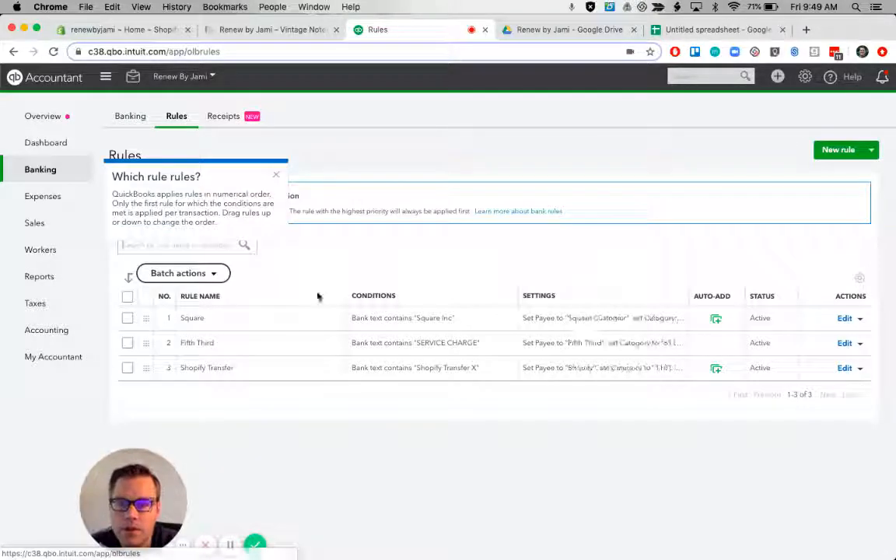
{"action": "left_click", "coordinate": [844, 369]}
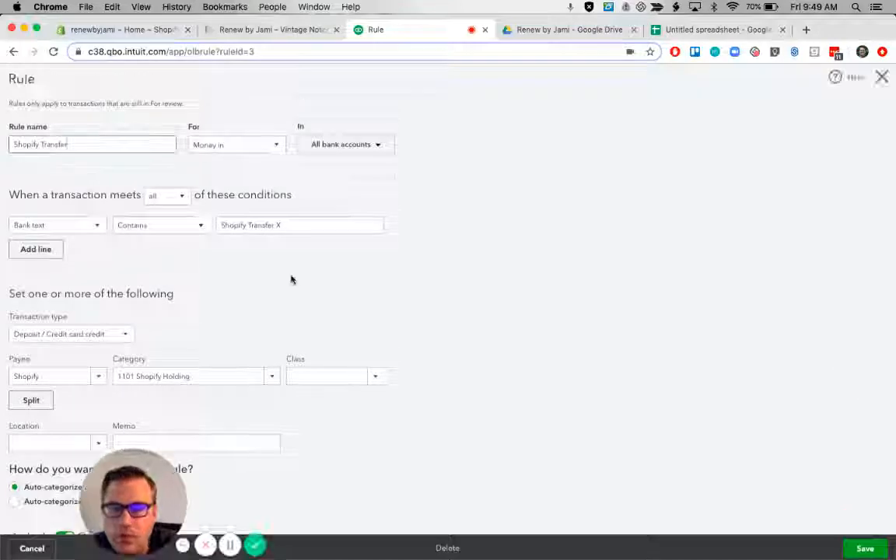
{"action": "left_click", "coordinate": [277, 225]}
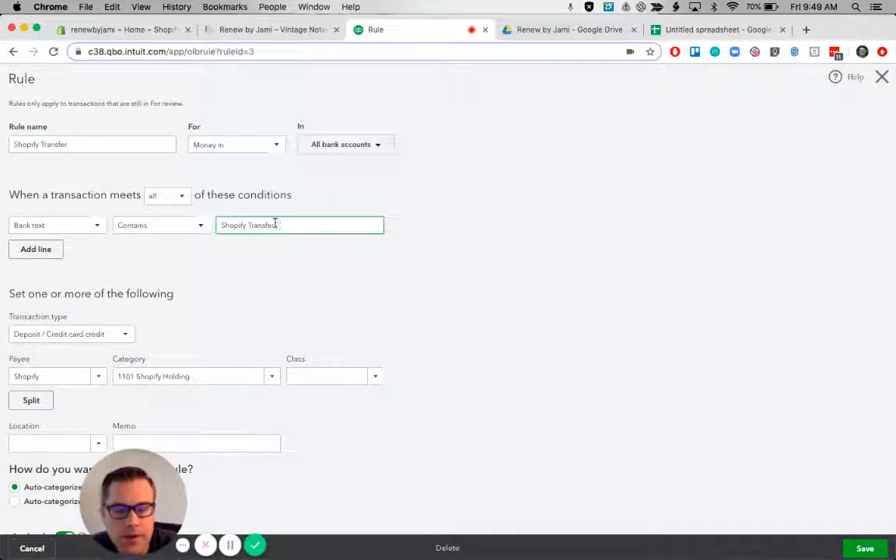
{"action": "left_click", "coordinate": [860, 551]}
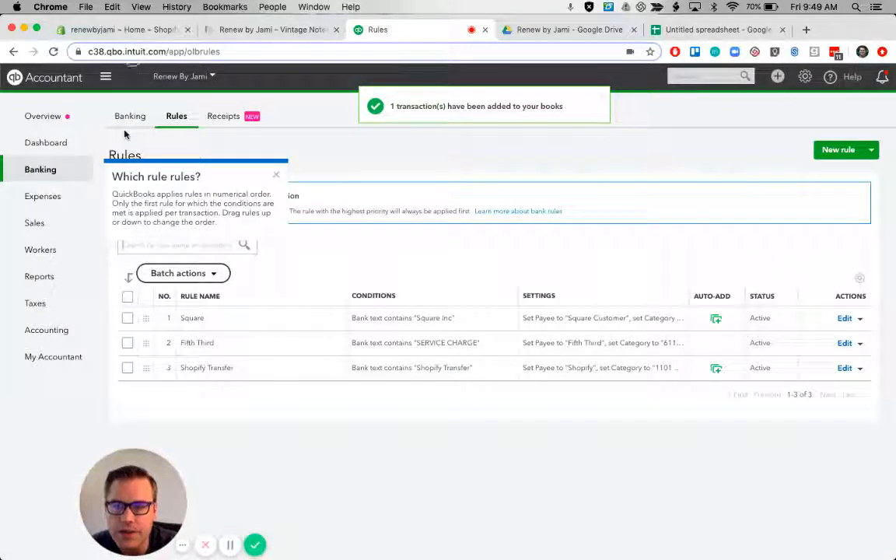
- Return to the bank feed and check the checking account's transactions for review for any remaining Shopify transfers
{"action": "left_click", "coordinate": [130, 118]}
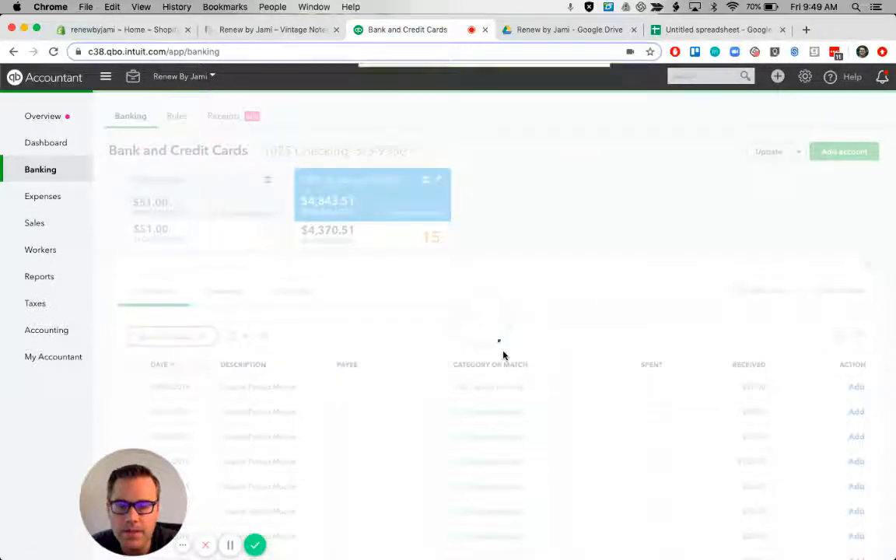
{"action": "scroll", "coordinate": [503, 356], "scroll_direction": "down", "scroll_amount": 5}
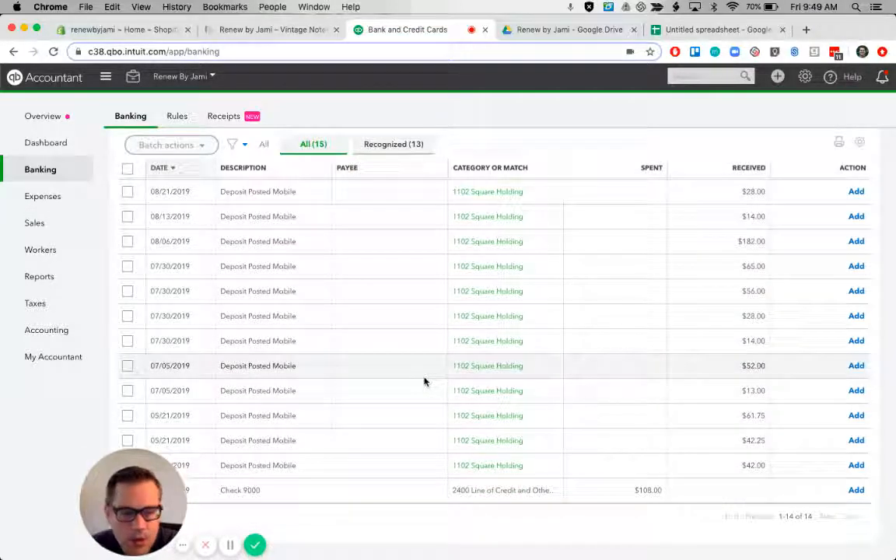
{"action": "scroll", "coordinate": [425, 382], "scroll_direction": "up", "scroll_amount": 2}
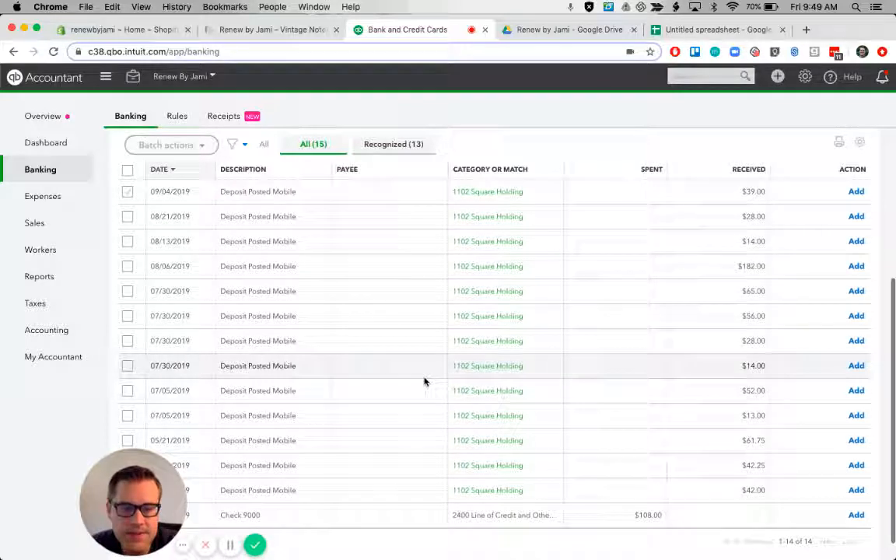
{"action": "scroll", "coordinate": [425, 382], "scroll_direction": "up", "scroll_amount": 1}
{"action": "scroll", "coordinate": [425, 382], "scroll_direction": "down", "scroll_amount": 3}
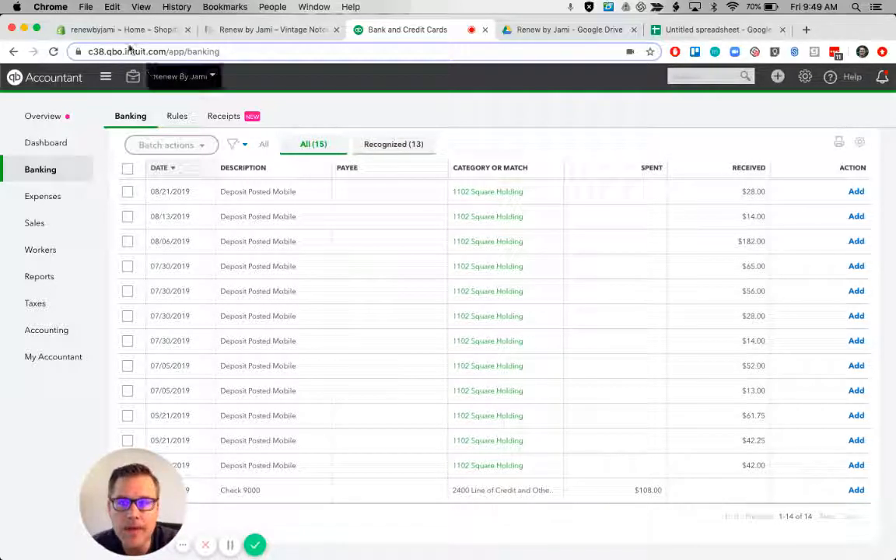
- Switch to the Shopify admin and check the Shopify Payments details in the payment provider settings
{"action": "left_click", "coordinate": [95, 30]}
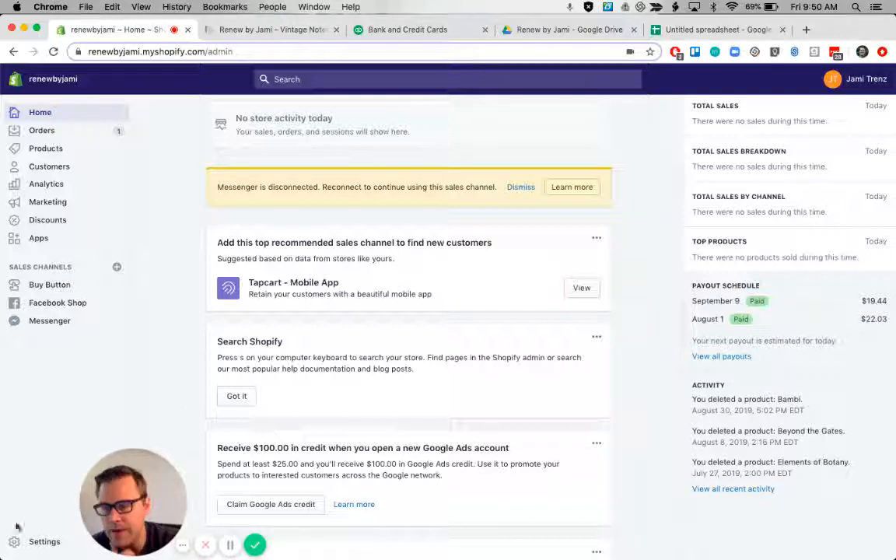
{"action": "left_click", "coordinate": [43, 545]}
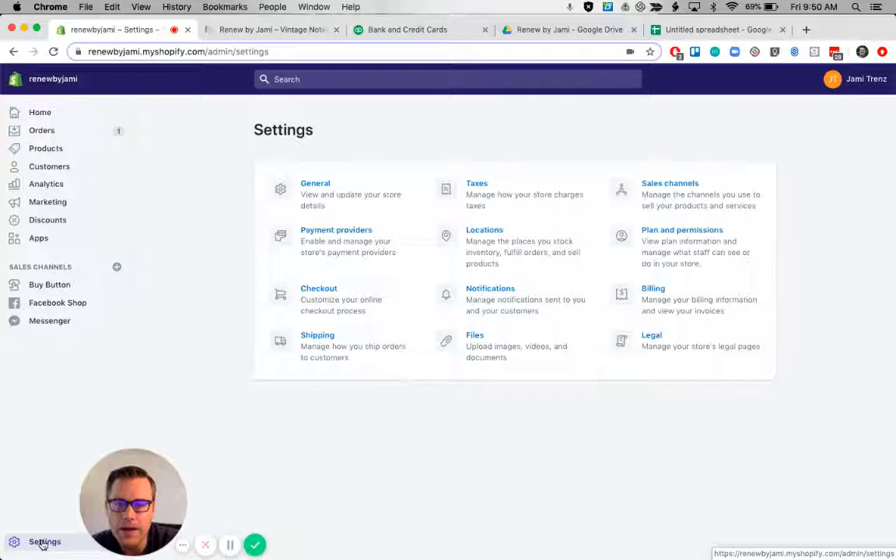
{"action": "left_click", "coordinate": [340, 232]}
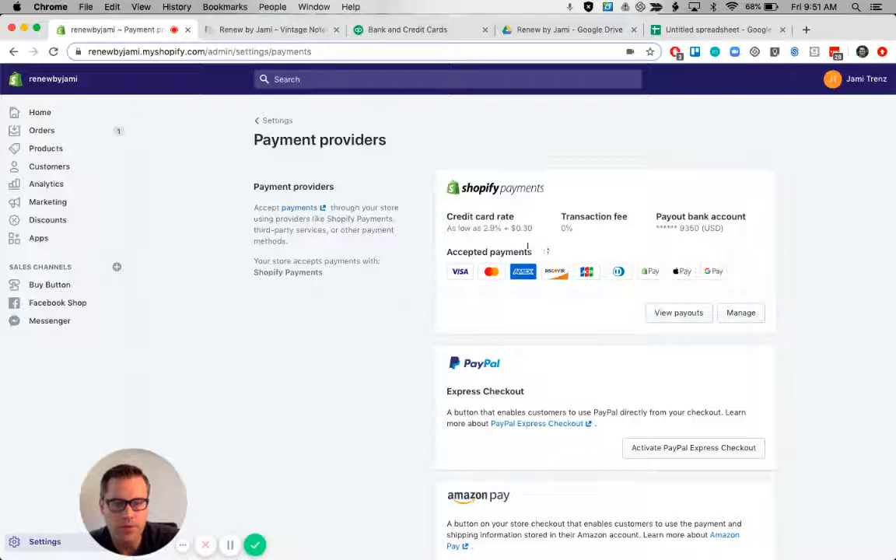
- Open the Finances summary report from Shopify's analytics reports
{"action": "left_click", "coordinate": [56, 185]}
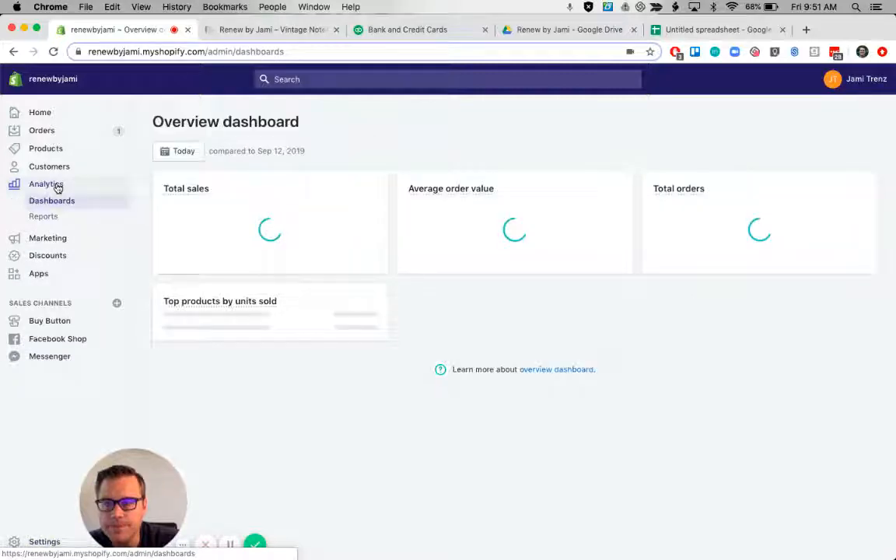
{"action": "left_click", "coordinate": [45, 219]}
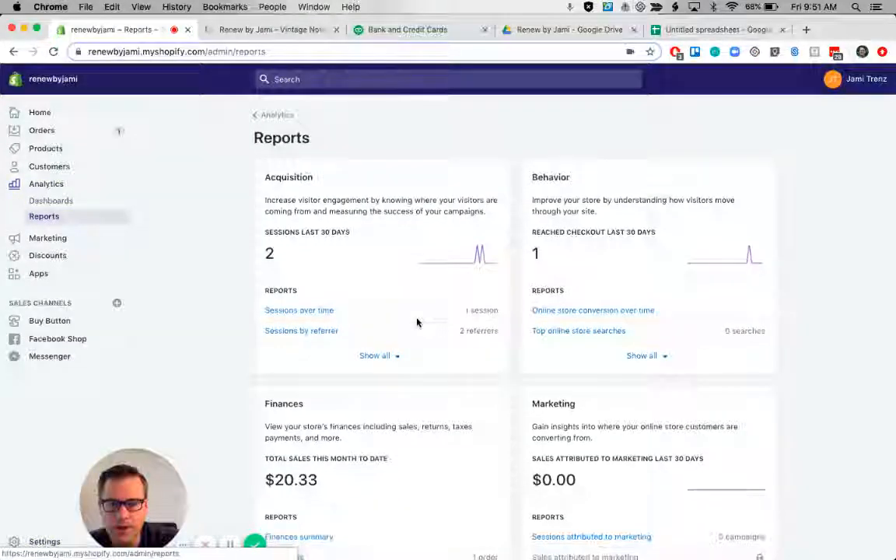
{"action": "scroll", "coordinate": [417, 320], "scroll_direction": "down", "scroll_amount": 3}
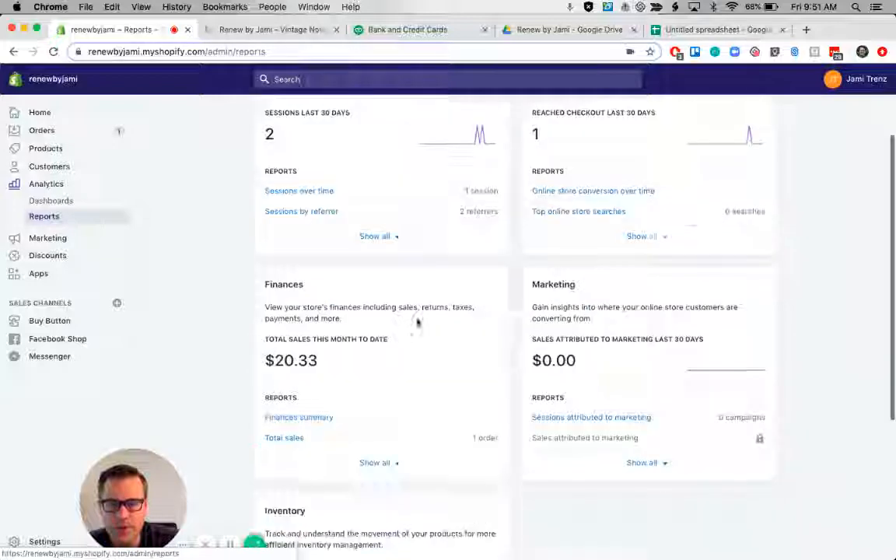
{"action": "left_click", "coordinate": [315, 414]}
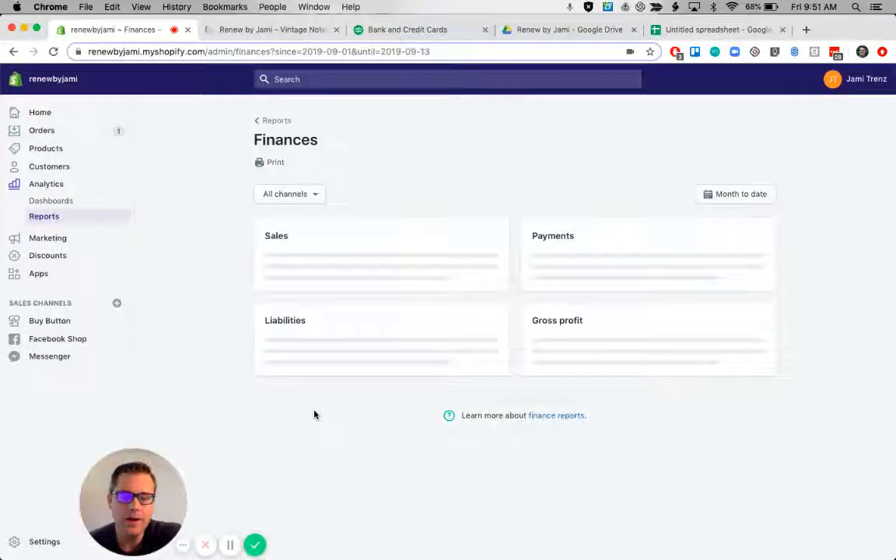
- Set the Finances report's date range to July 1–31, 2019 and apply it
{"action": "left_click", "coordinate": [751, 196]}
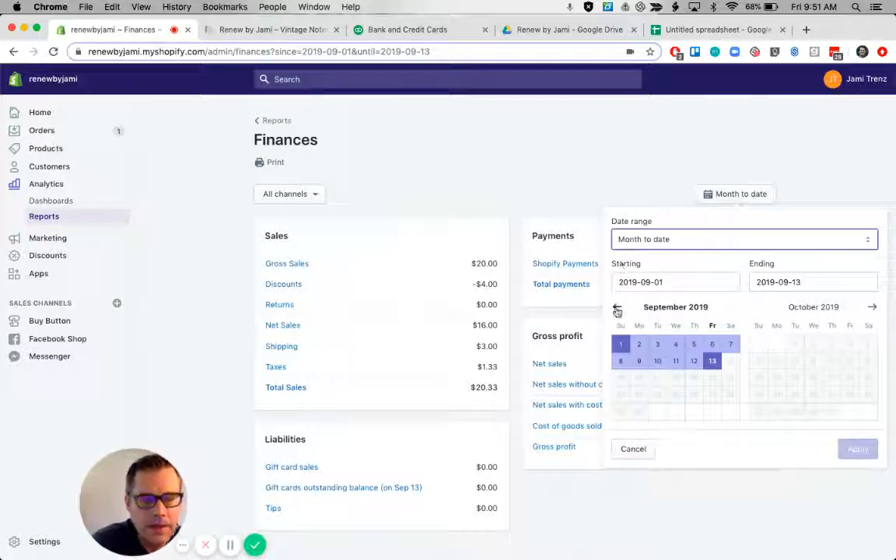
{"action": "left_click", "coordinate": [617, 308]}
{"action": "left_click", "coordinate": [617, 308]}
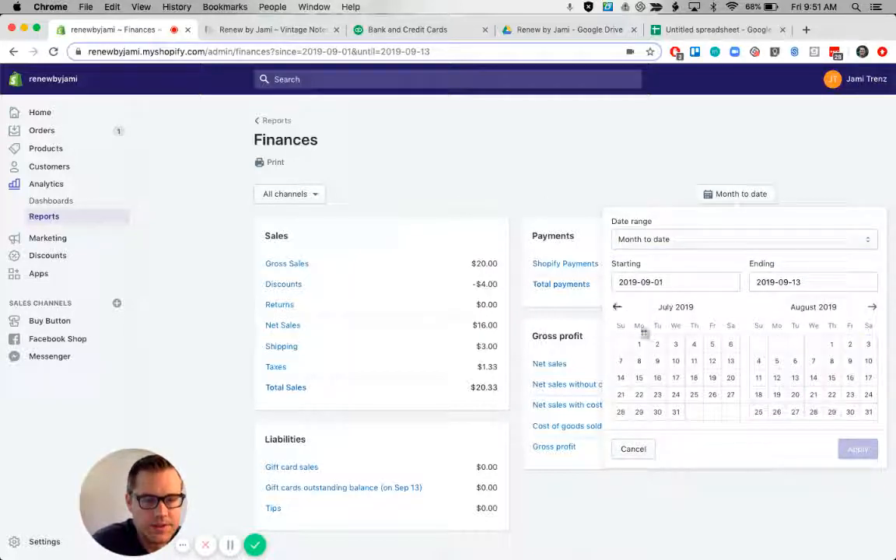
{"action": "left_click", "coordinate": [640, 345]}
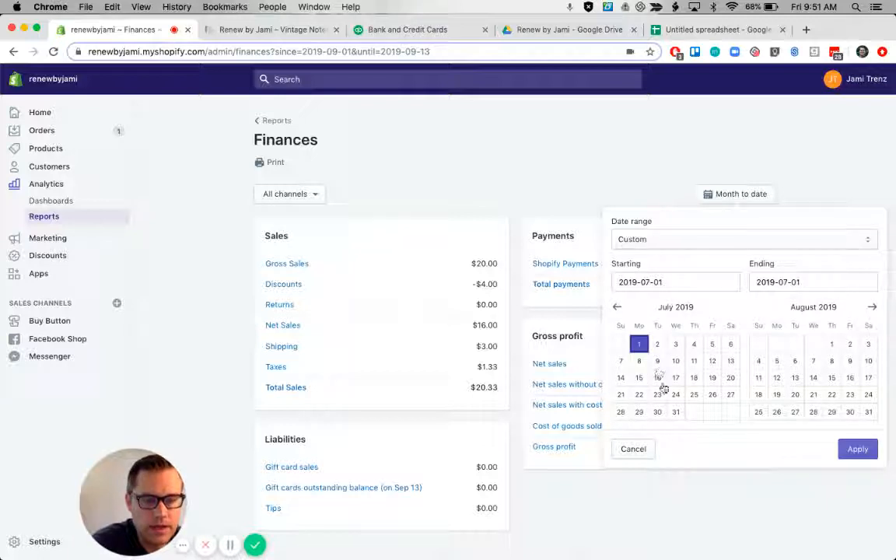
{"action": "left_click", "coordinate": [678, 417]}
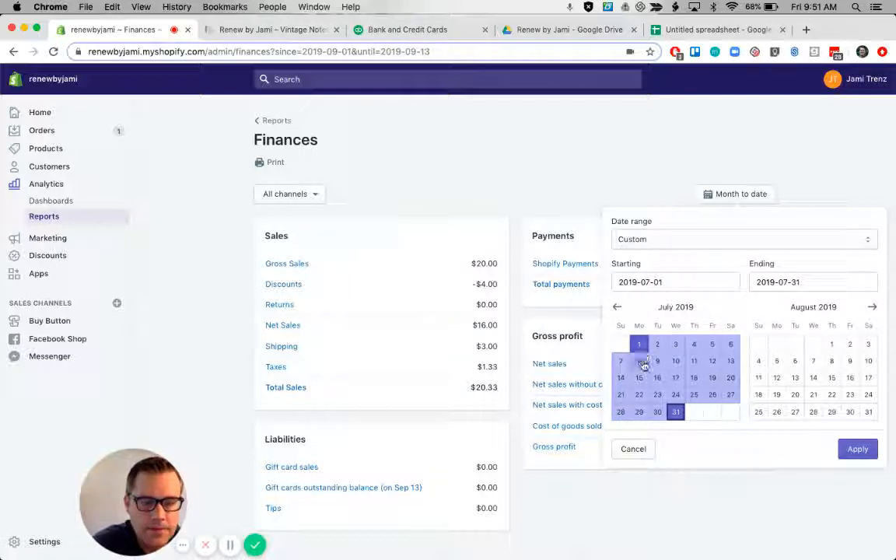
{"action": "left_click", "coordinate": [859, 451]}
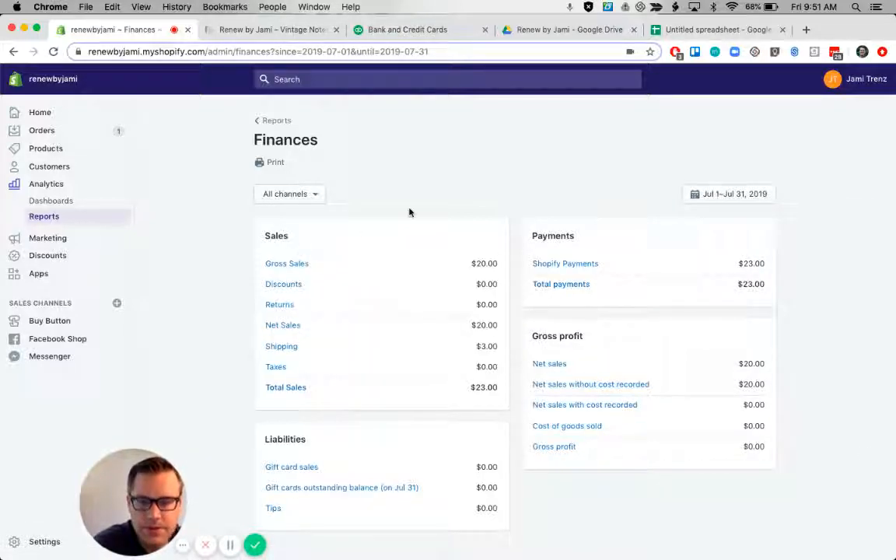
- Review the July sales and payments figures, bring up the report's print preview and cancel it
{"action": "scroll", "coordinate": [410, 212], "scroll_direction": "down", "scroll_amount": 1}
{"action": "scroll", "coordinate": [410, 212], "scroll_direction": "up", "scroll_amount": 1}
{"action": "scroll", "coordinate": [410, 212], "scroll_direction": "down", "scroll_amount": 1}
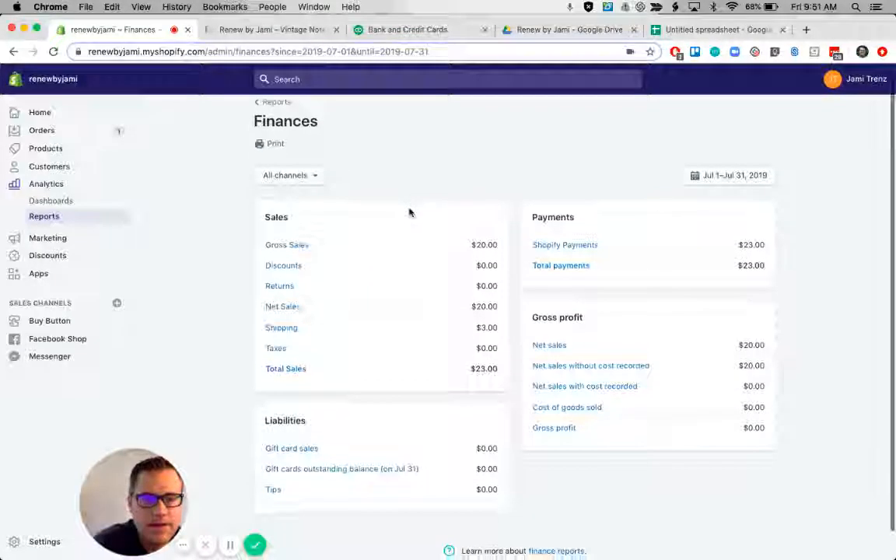
{"action": "scroll", "coordinate": [410, 212], "scroll_direction": "down", "scroll_amount": 1}
{"action": "scroll", "coordinate": [410, 211], "scroll_direction": "up", "scroll_amount": 1}
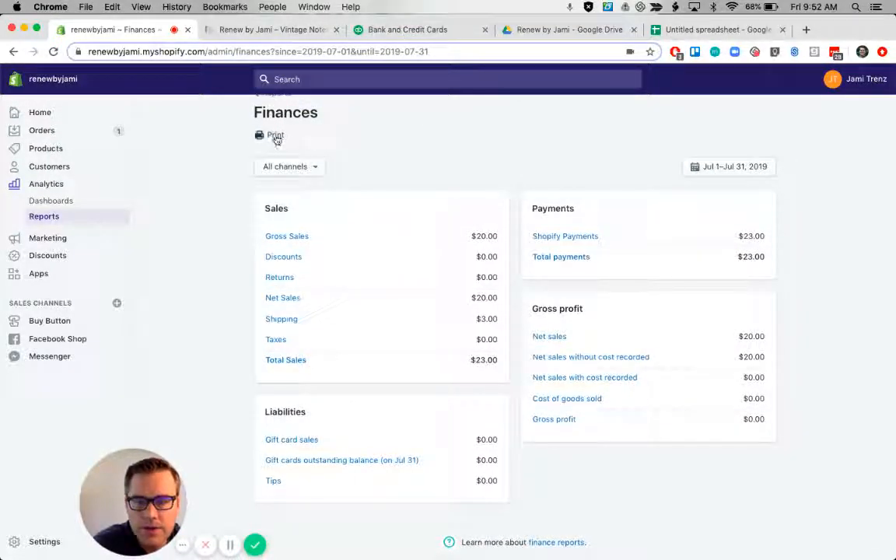
{"action": "left_click", "coordinate": [276, 137]}
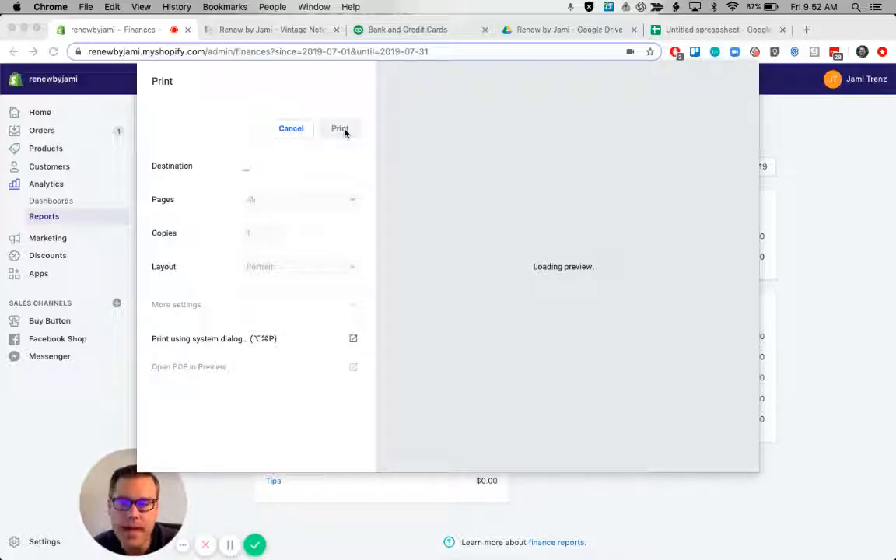
{"action": "left_click", "coordinate": [290, 130]}
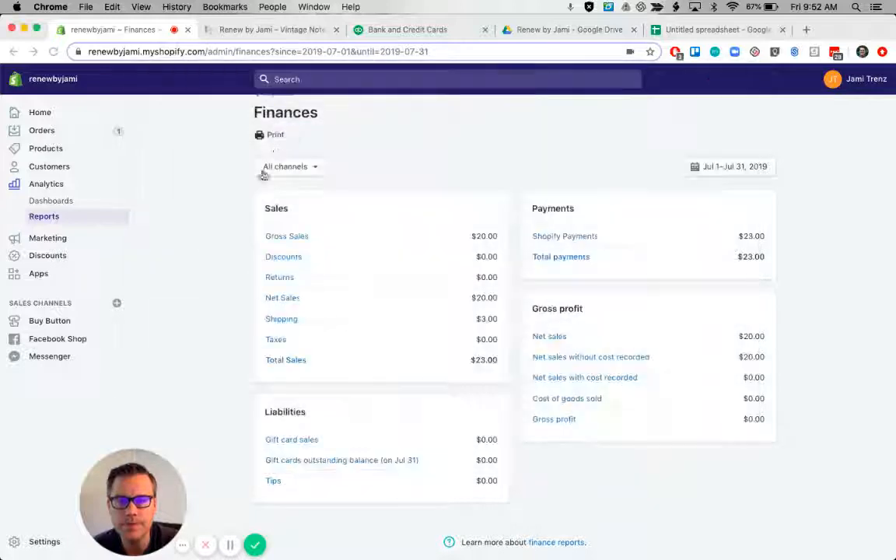
- Switch to QuickBooks Online, comparing briefly with the Shopify Finances report, and view the recurring transactions list
{"action": "left_click", "coordinate": [409, 31]}
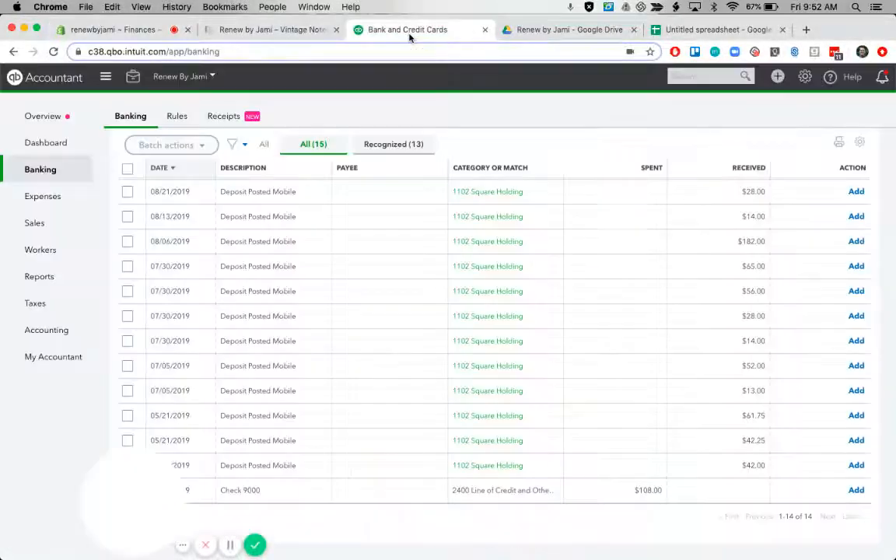
{"action": "left_click", "coordinate": [102, 31]}
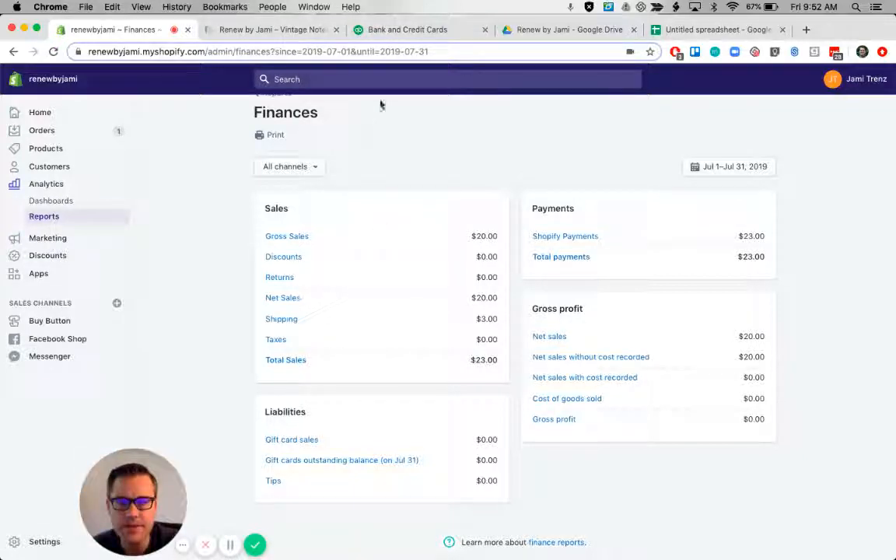
{"action": "left_click", "coordinate": [408, 31]}
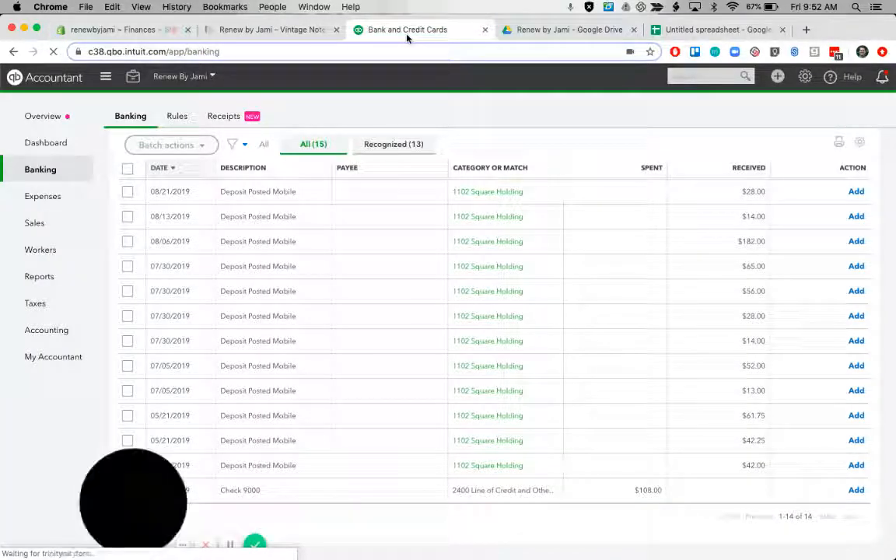
{"action": "left_click", "coordinate": [805, 77]}
{"action": "left_click", "coordinate": [508, 191]}
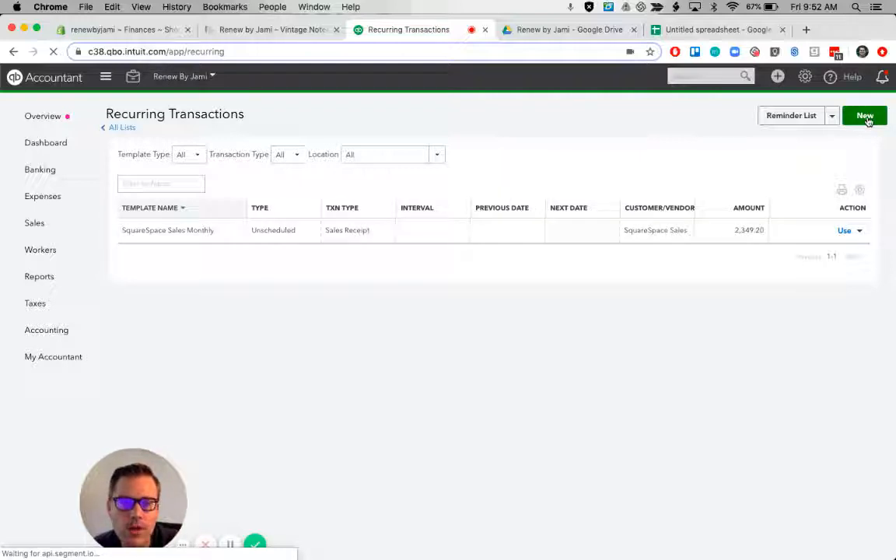
- Start a new sales receipt and add "Shopify Customer" as a new customer on it
{"action": "left_click", "coordinate": [778, 77]}
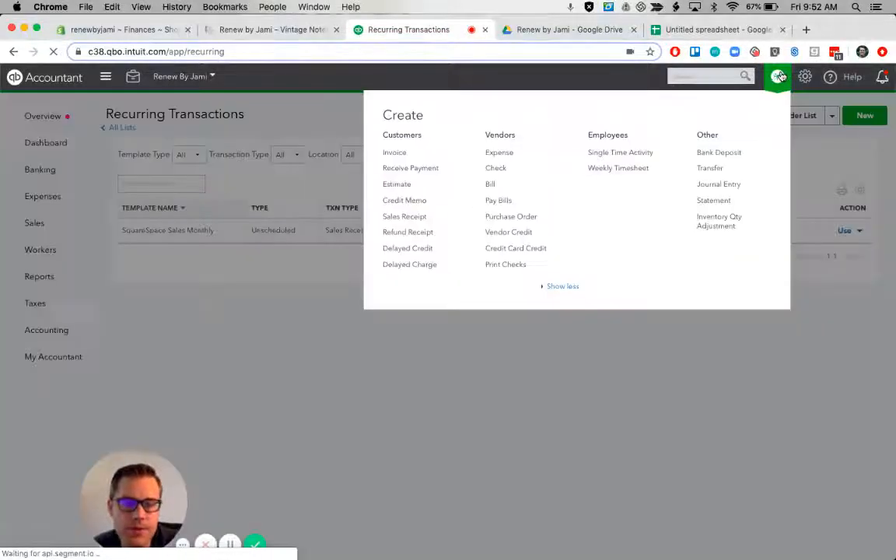
{"action": "left_click", "coordinate": [417, 217]}
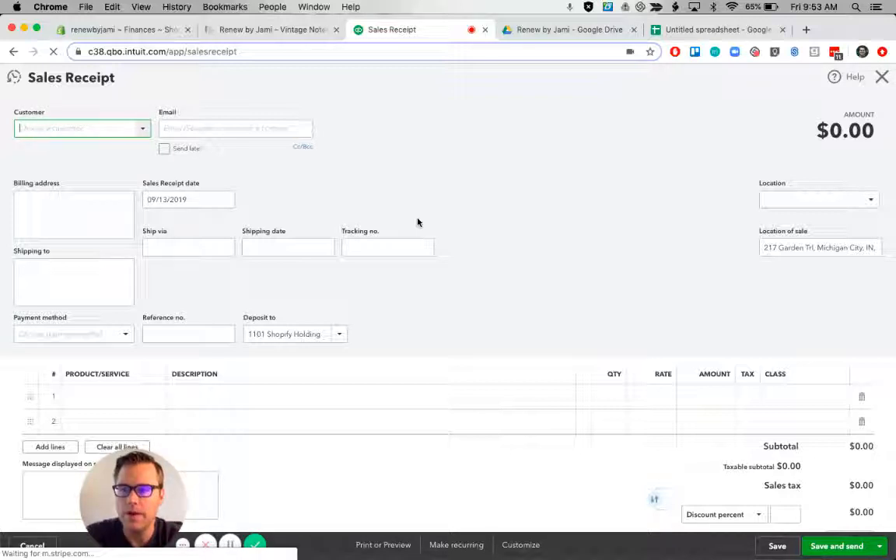
{"action": "type", "text": "Sh"}
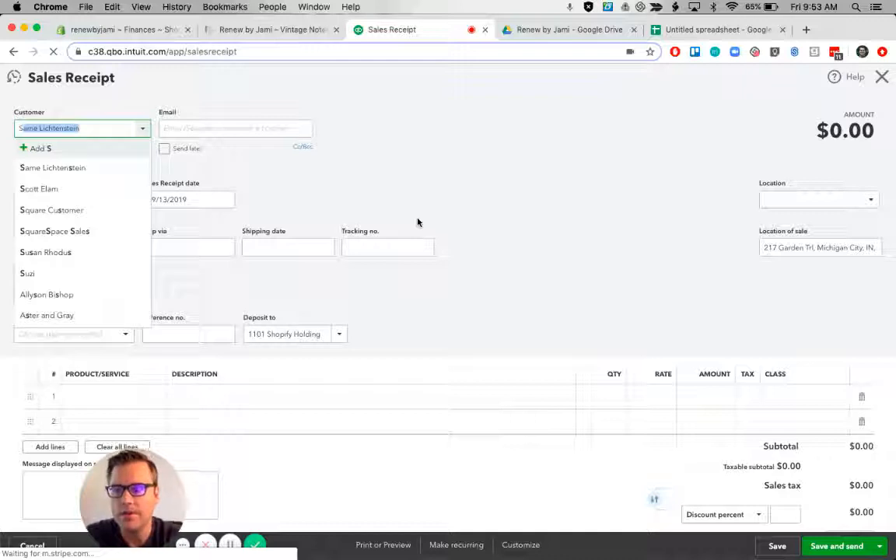
{"action": "type", "text": "opify"}
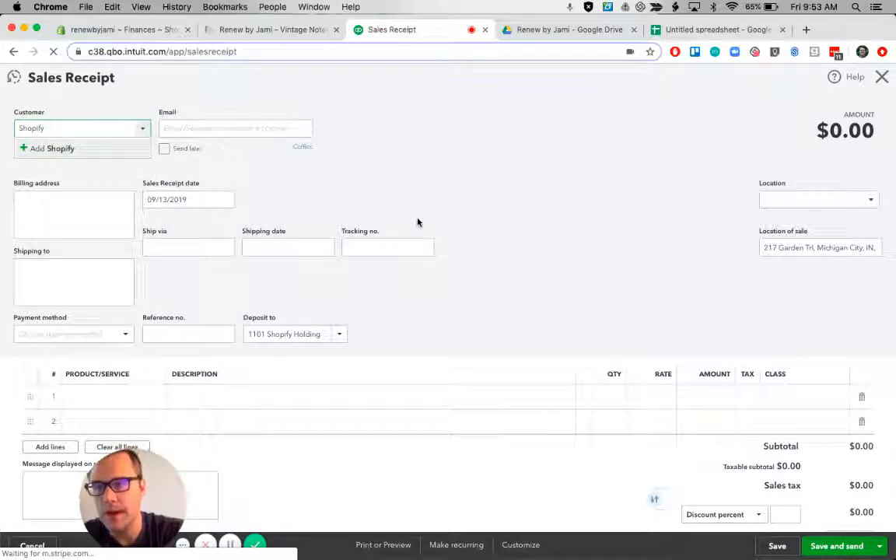
{"action": "type", "text": " Castomer"}
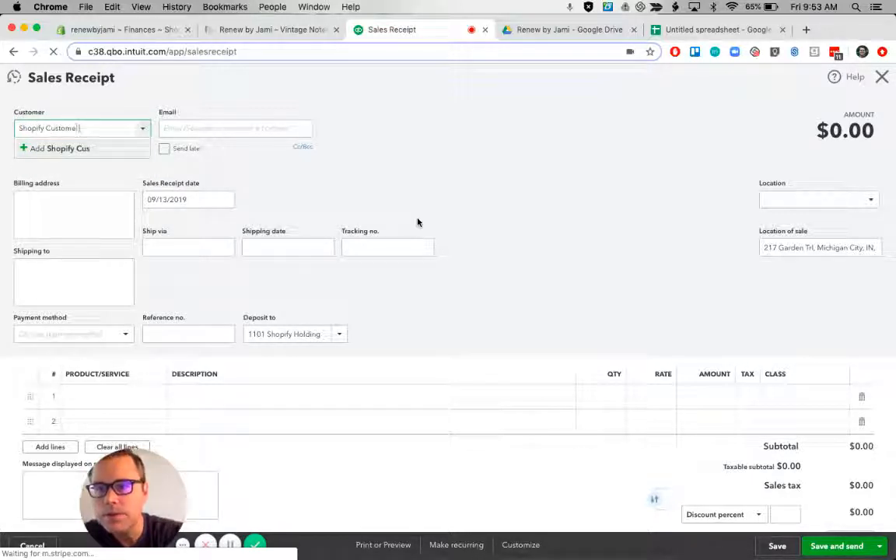
{"action": "left_click", "coordinate": [97, 151]}
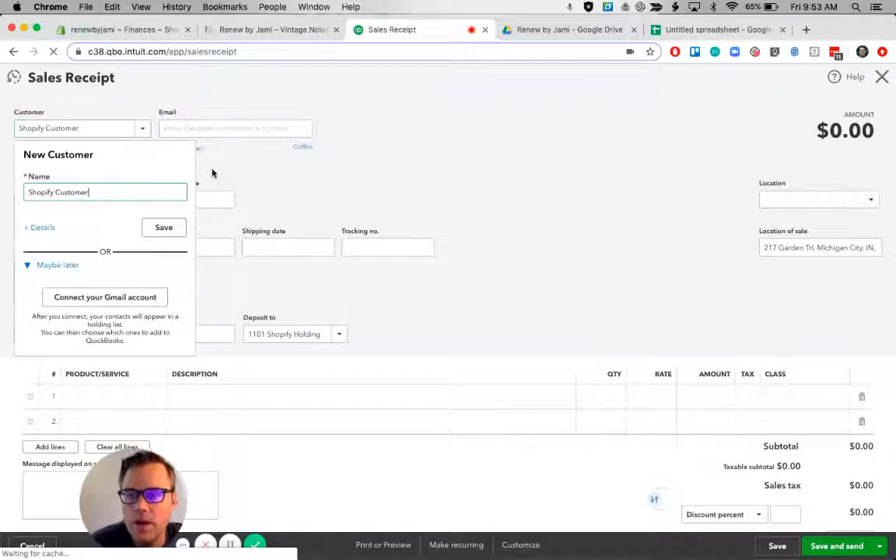
{"action": "left_click", "coordinate": [164, 230]}
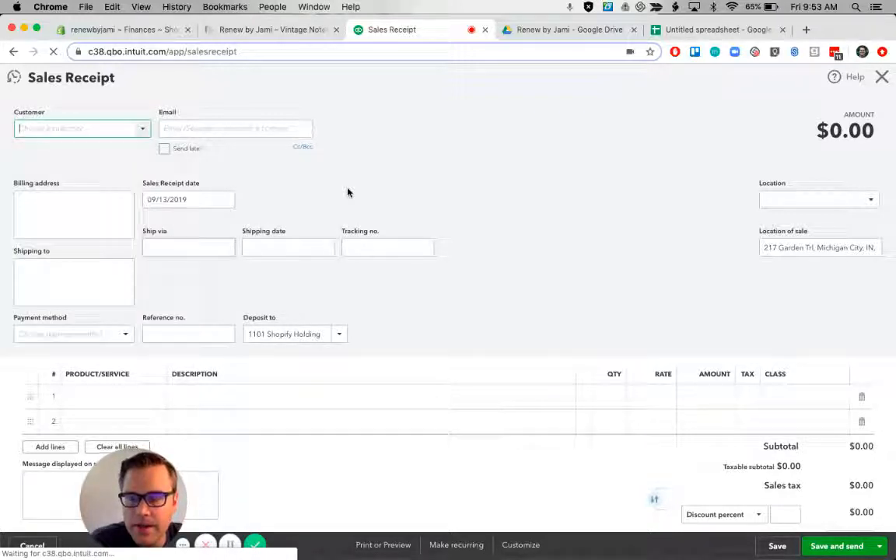
{"action": "left_click", "coordinate": [134, 400]}
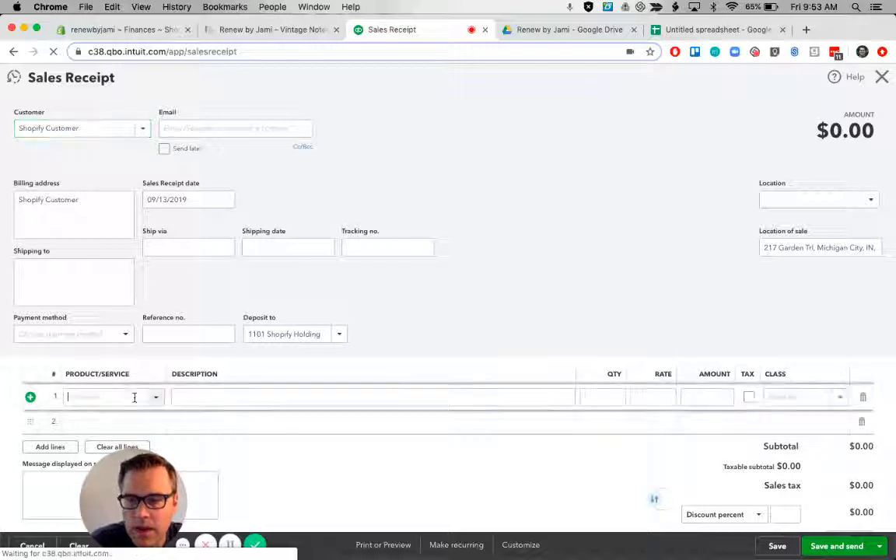
{"action": "type", "text": "S"}
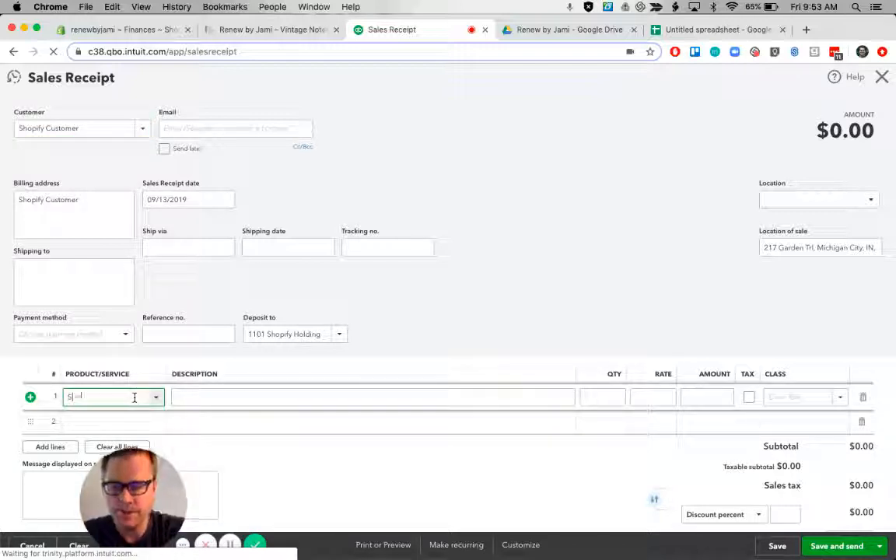
{"action": "type", "text": "hopify Sales"}
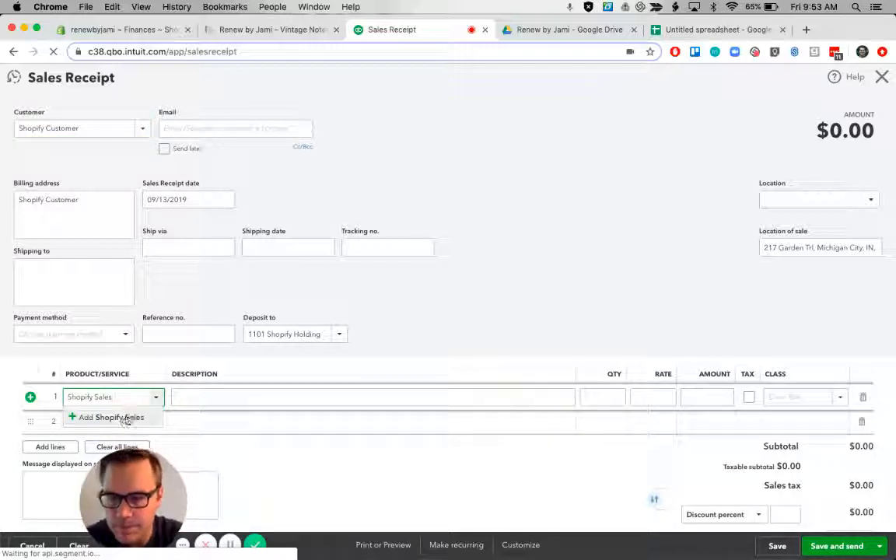
{"action": "left_click", "coordinate": [124, 423]}
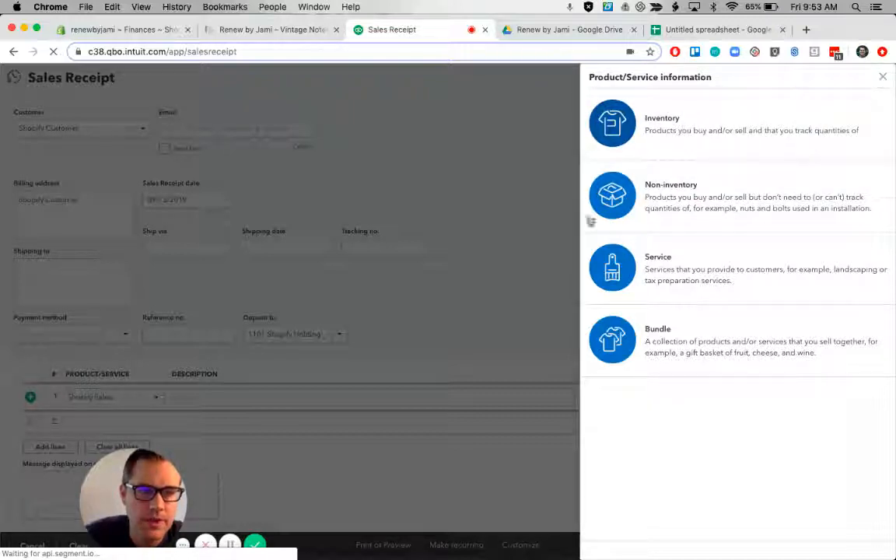
{"action": "left_click", "coordinate": [110, 398]}
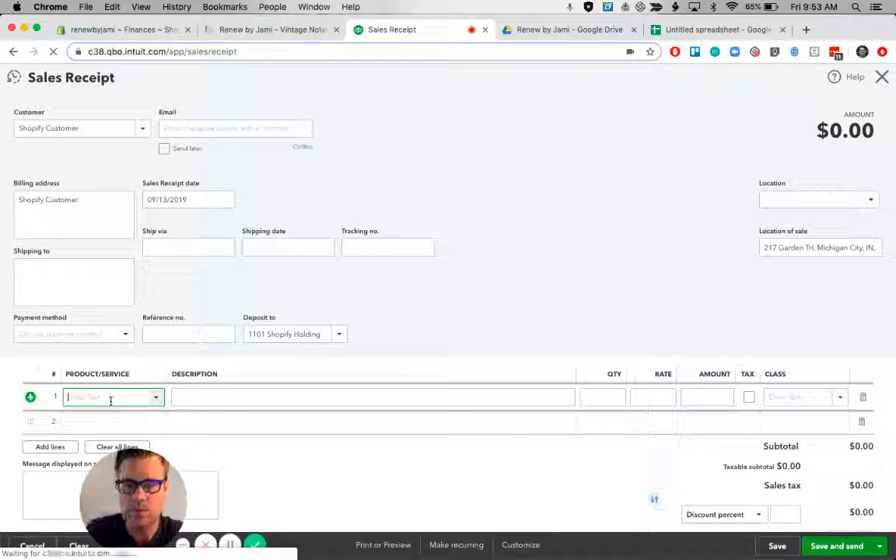
{"action": "type", "text": "Note"}
{"action": "key", "text": "BackSpace"}
{"action": "key", "text": "BackSpace"}
{"action": "key", "text": "BackSpace"}
{"action": "key", "text": "BackSpace"}
{"action": "key", "text": "BackSpace"}
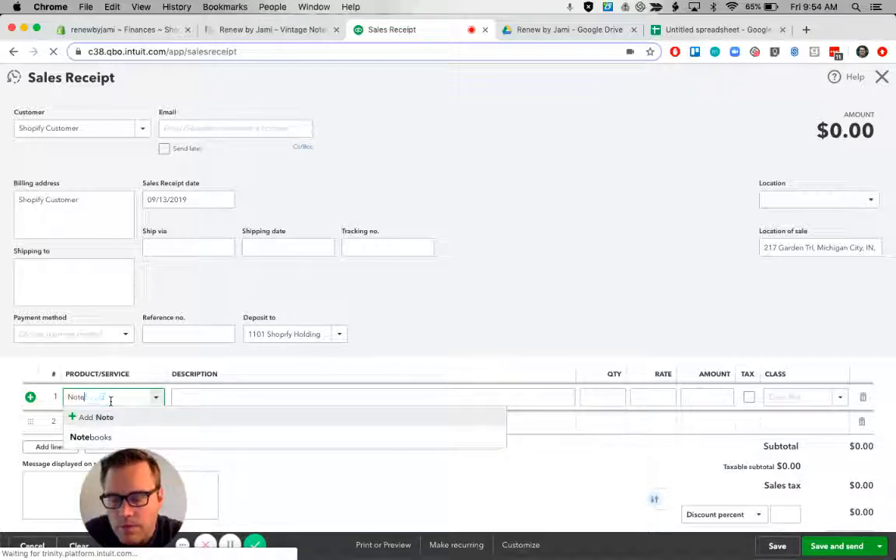
- Add "Shopify Sales" as a new service-type item on the receipt's first line
{"action": "type", "text": "Shopify Sale"}
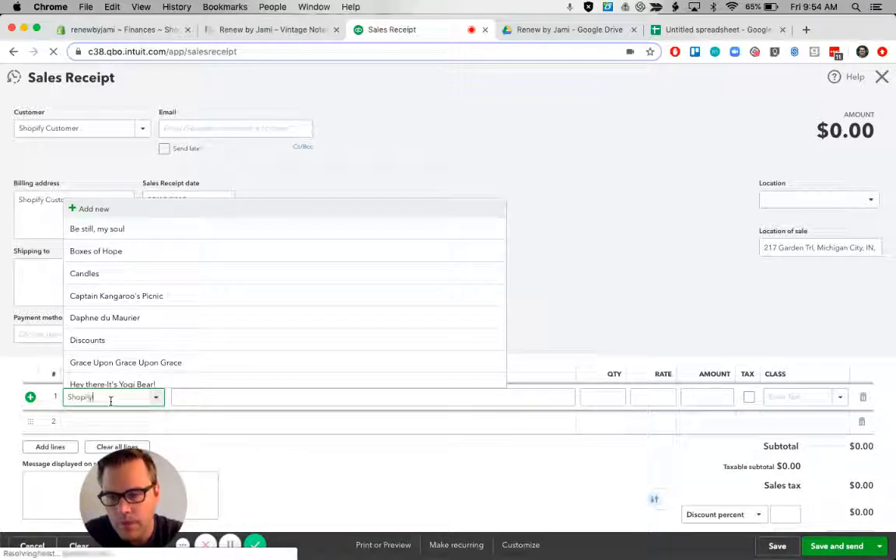
{"action": "type", "text": "s"}
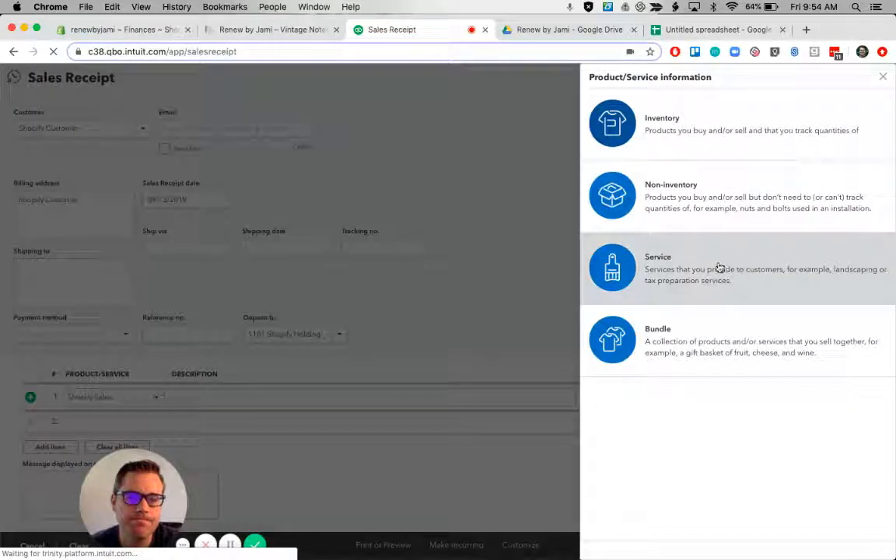
{"action": "left_click", "coordinate": [719, 269]}
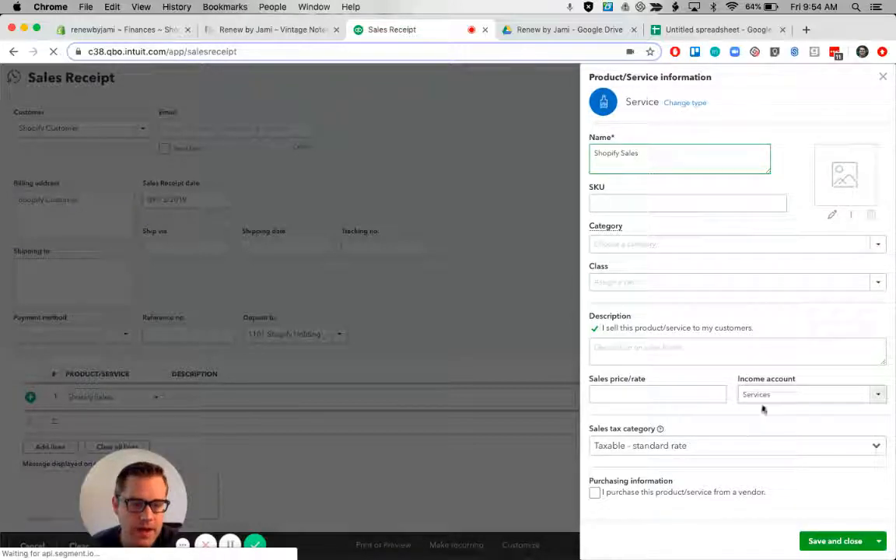
- Set the Shopify Sales item's income account to 4010 Notebook Sales, keep its tax category at "Taxable - standard rate", and save it
{"action": "left_click", "coordinate": [802, 394]}
{"action": "left_click", "coordinate": [879, 394]}
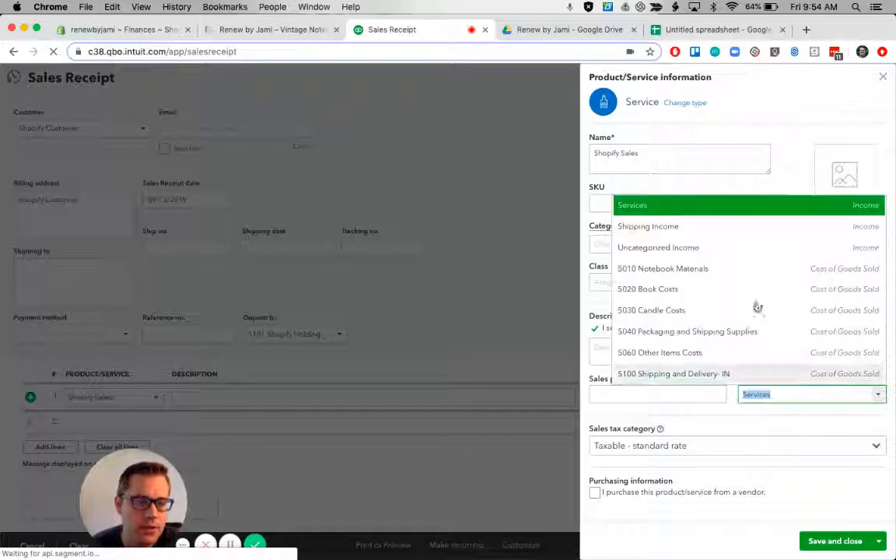
{"action": "scroll", "coordinate": [752, 301], "scroll_direction": "up", "scroll_amount": 5}
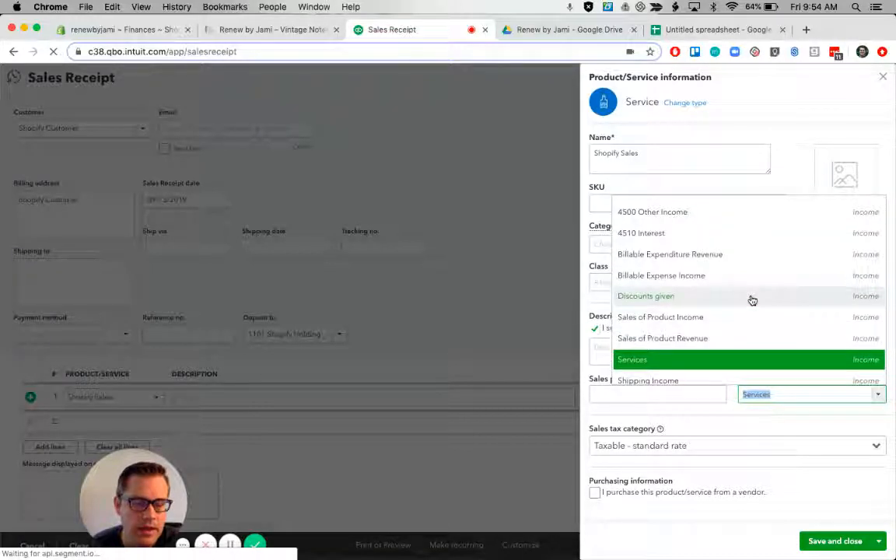
{"action": "scroll", "coordinate": [752, 301], "scroll_direction": "up", "scroll_amount": 3}
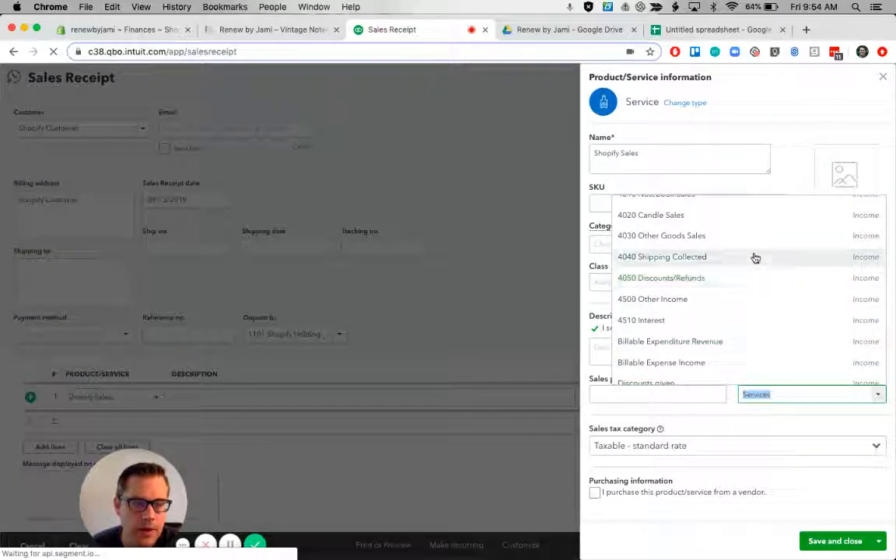
{"action": "scroll", "coordinate": [754, 258], "scroll_direction": "up", "scroll_amount": 3}
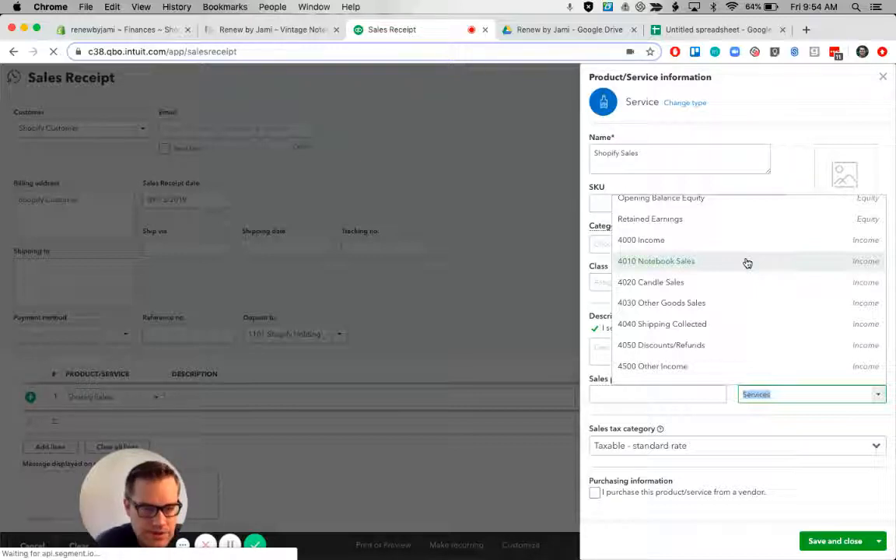
{"action": "left_click", "coordinate": [701, 263]}
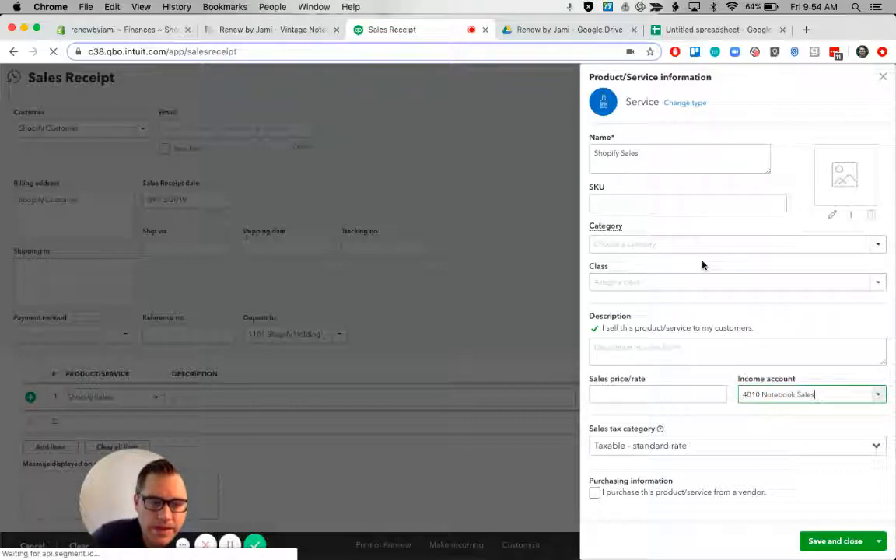
{"action": "scroll", "coordinate": [749, 412], "scroll_direction": "down", "scroll_amount": 1}
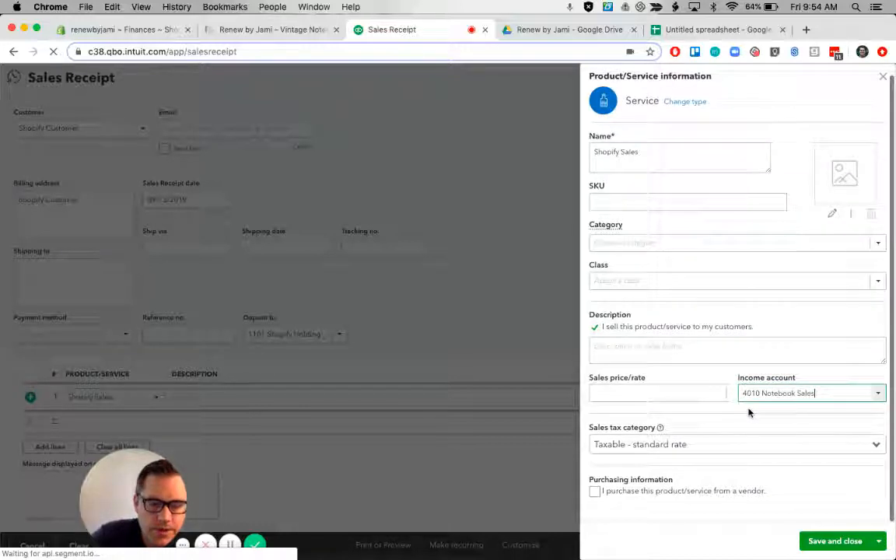
{"action": "left_click", "coordinate": [649, 452]}
{"action": "left_click", "coordinate": [695, 427]}
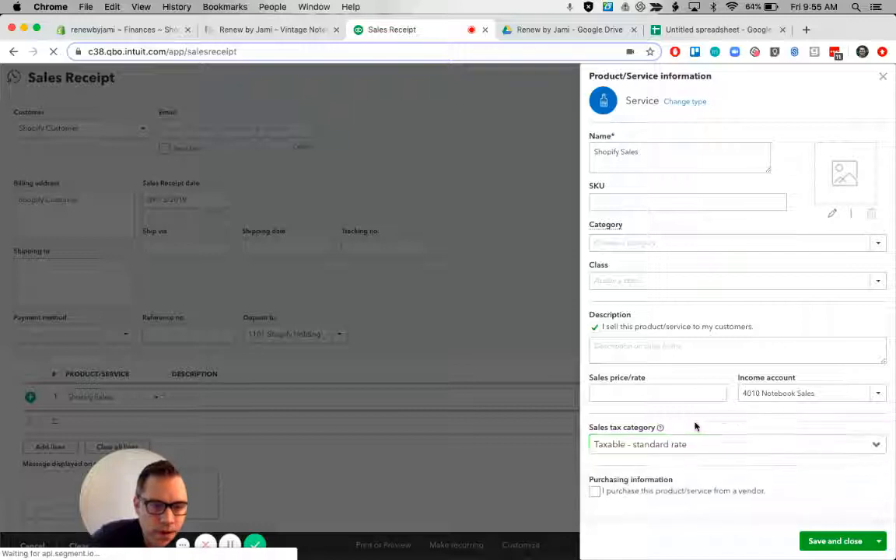
{"action": "left_click", "coordinate": [835, 541]}
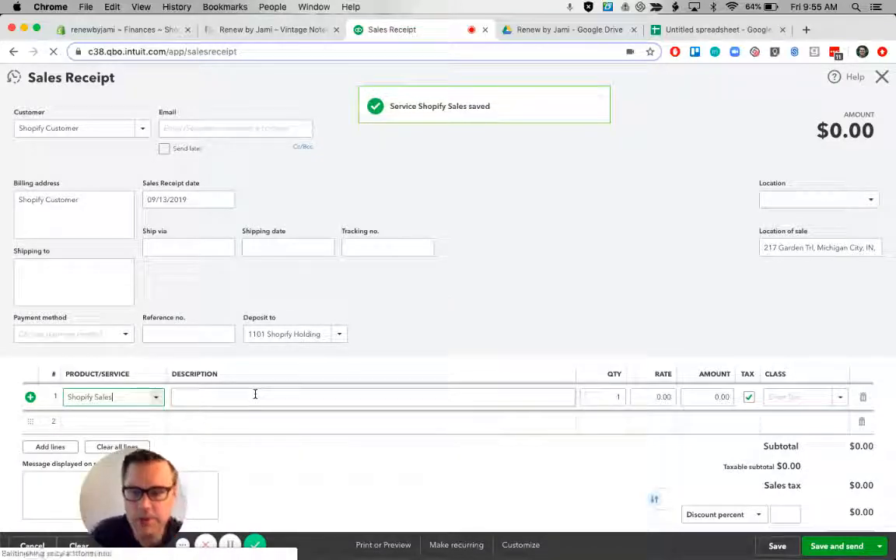
- Enter "Non Taxable" as the description of the first Shopify Sales line
{"action": "left_click", "coordinate": [255, 395]}
{"action": "type", "text": "Non Ta"}
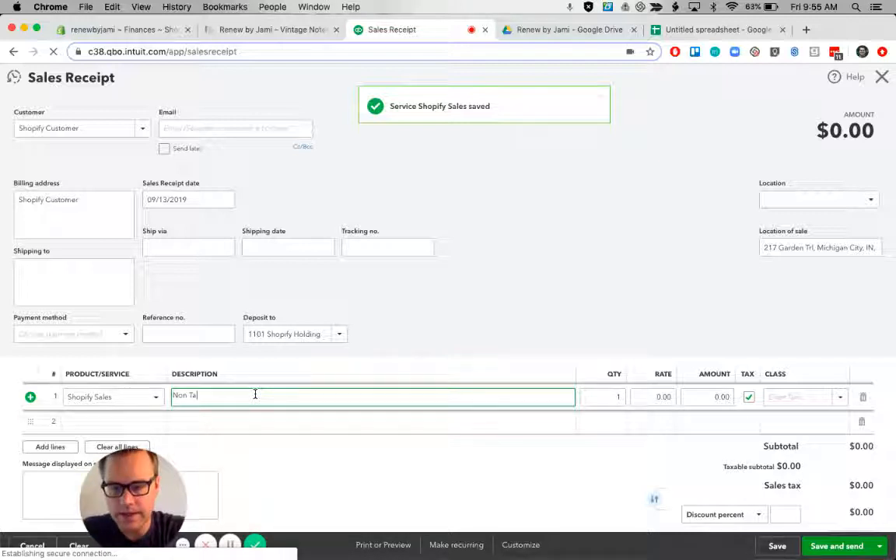
{"action": "type", "text": "xable"}
- Add a second line for the Shopify Sales item with the description "Taxable"
{"action": "left_click", "coordinate": [107, 420]}
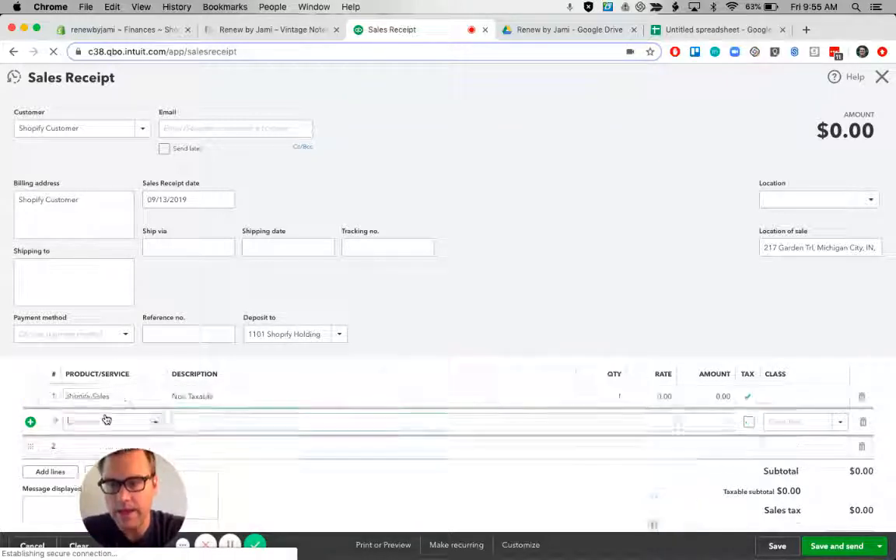
{"action": "type", "text": "Shopify Sales"}
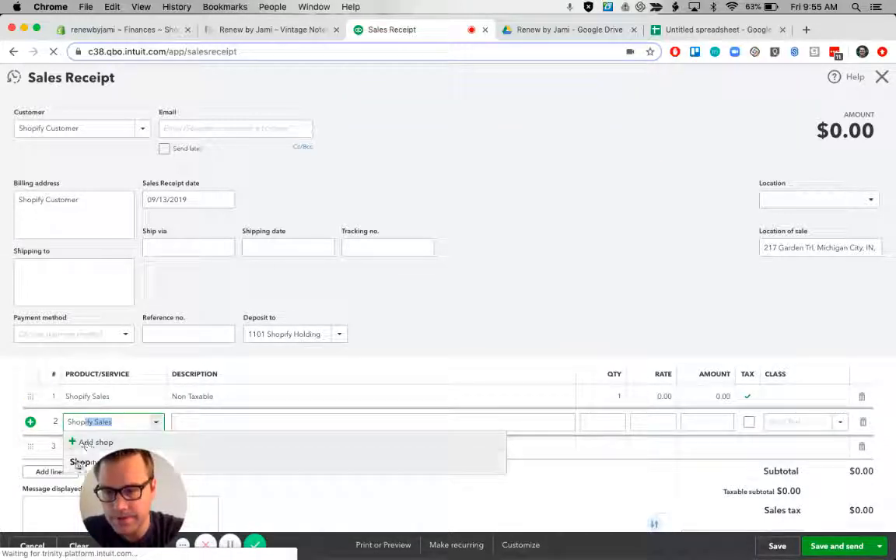
{"action": "left_click", "coordinate": [81, 462]}
{"action": "left_click", "coordinate": [214, 420]}
{"action": "type", "text": "Ta"}
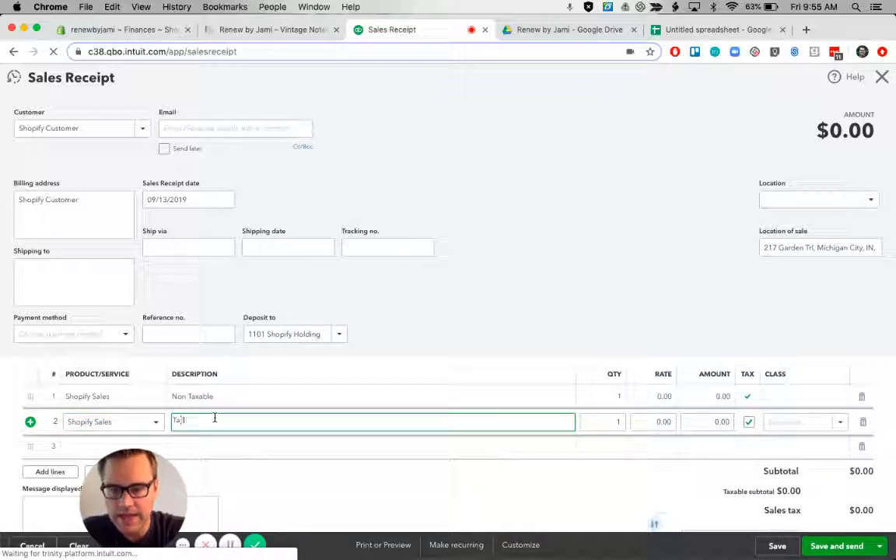
{"action": "type", "text": "xable"}
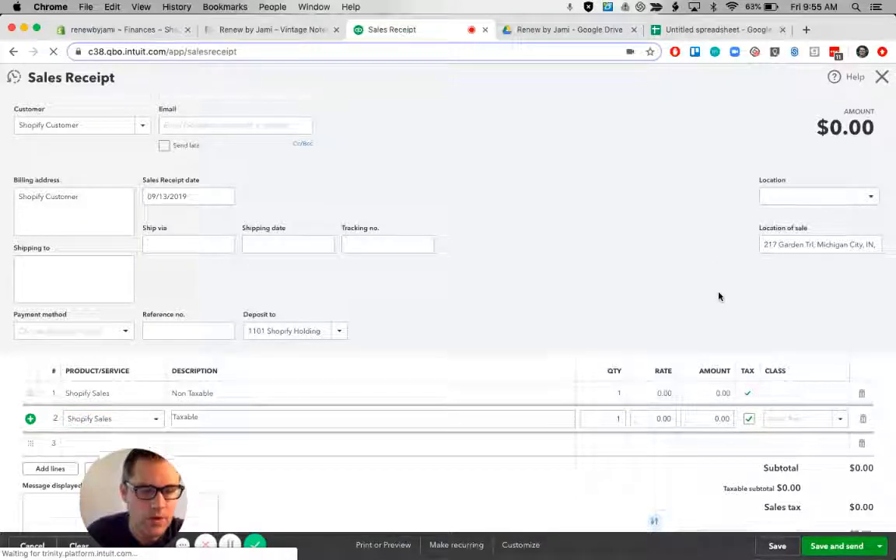
- Exclude the Non Taxable Shopify Sales line from sales tax
{"action": "scroll", "coordinate": [719, 295], "scroll_direction": "down", "scroll_amount": 2}
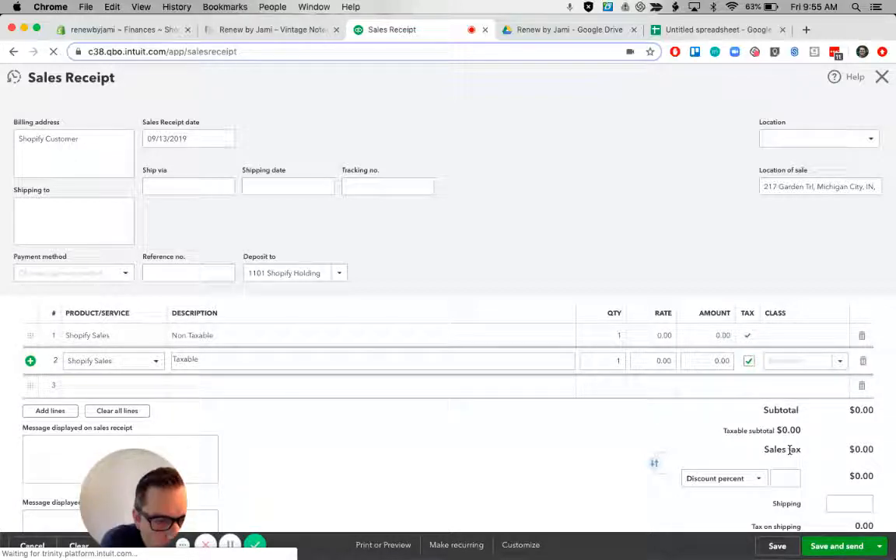
{"action": "left_click", "coordinate": [747, 336]}
{"action": "left_click", "coordinate": [748, 336]}
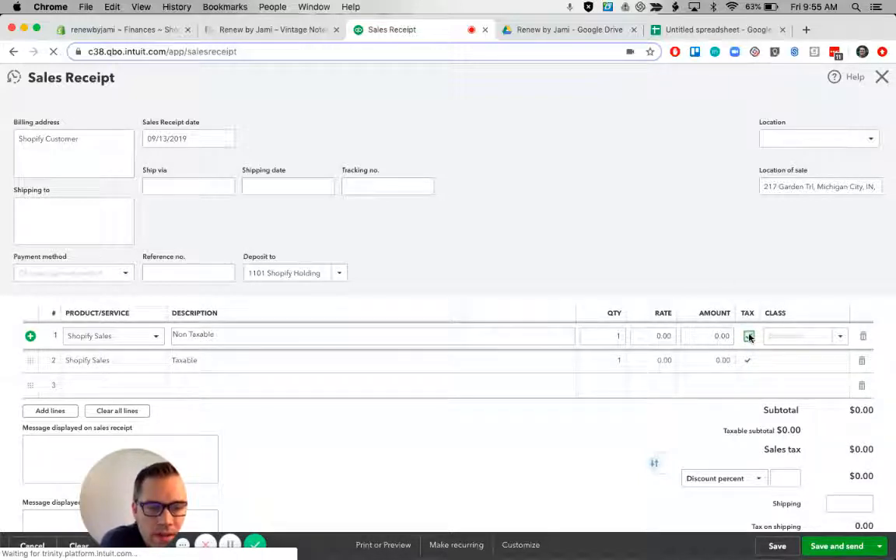
{"action": "scroll", "coordinate": [626, 261], "scroll_direction": "down", "scroll_amount": 1}
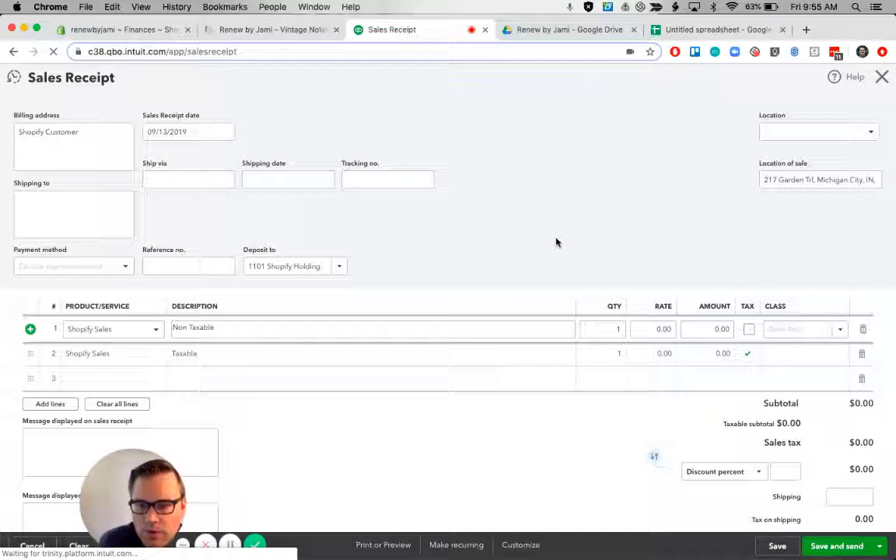
- Add the existing Discounts and Refunds items as the third and fourth lines of the sales receipt
{"action": "left_click", "coordinate": [126, 382]}
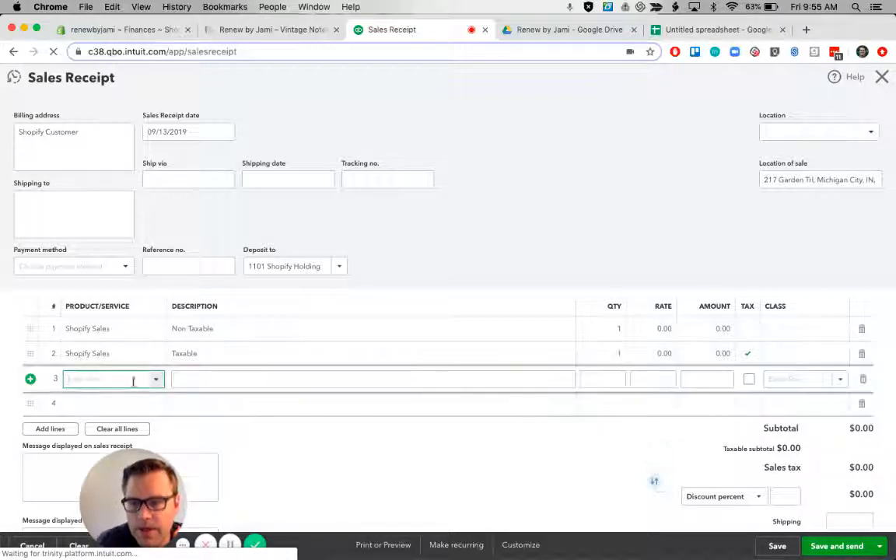
{"action": "type", "text": "Discount"}
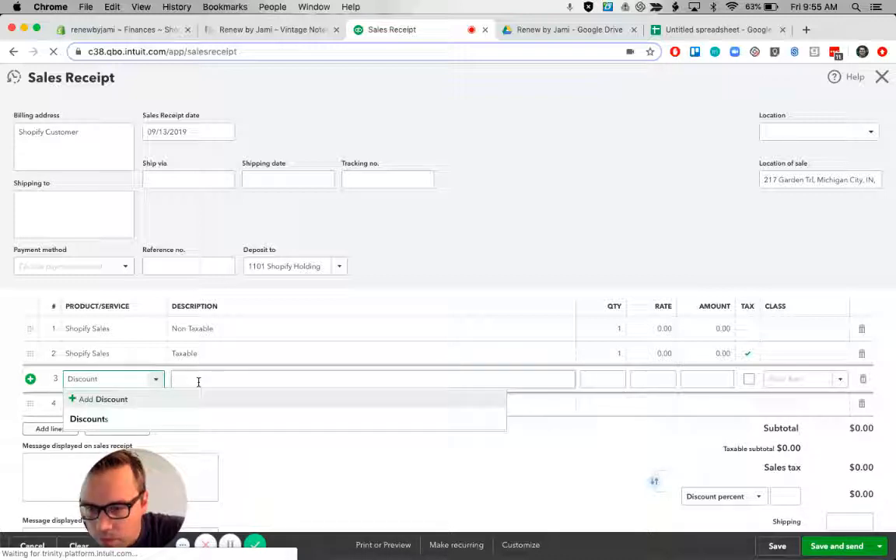
{"action": "left_click", "coordinate": [174, 421]}
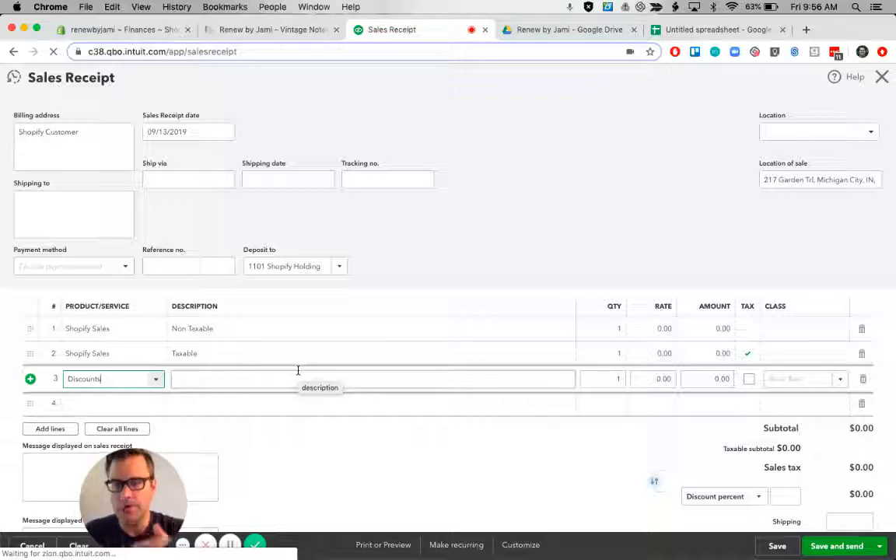
{"action": "left_click", "coordinate": [137, 407]}
{"action": "type", "text": "Refunds"}
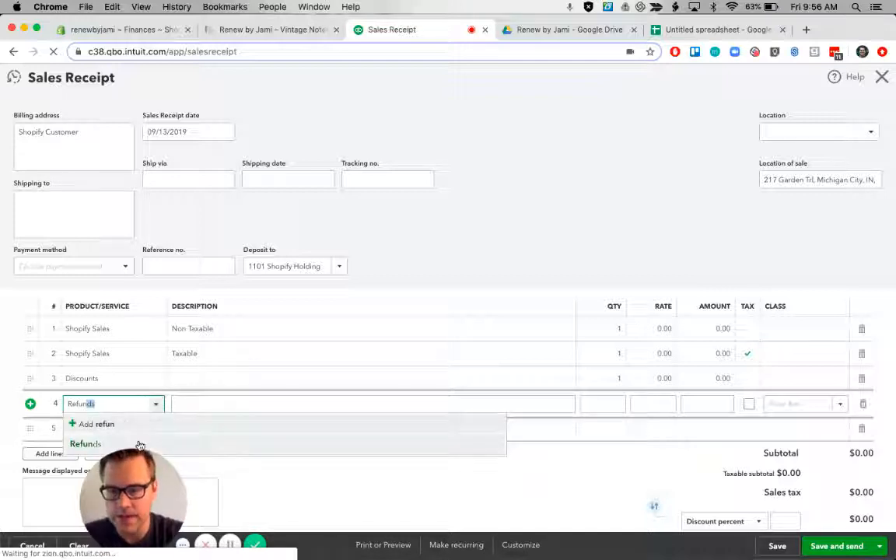
{"action": "left_click", "coordinate": [140, 443]}
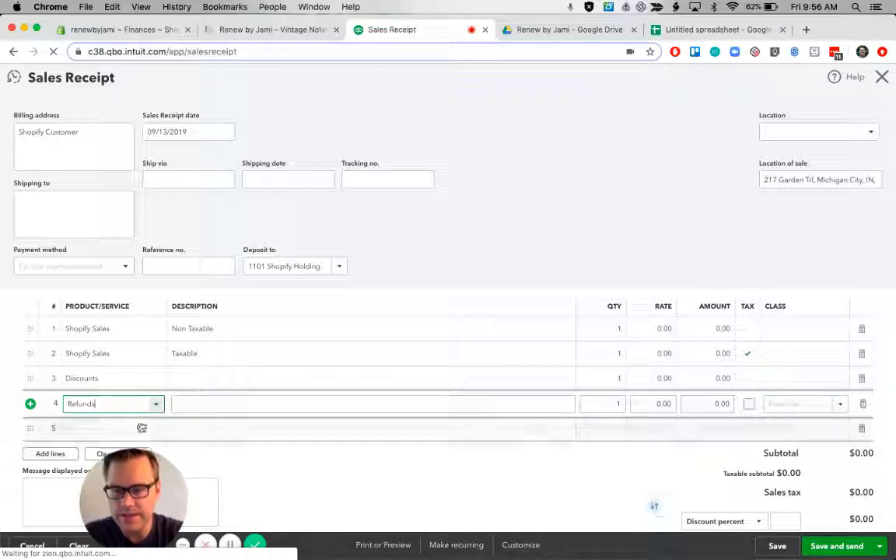
{"action": "left_click", "coordinate": [141, 426]}
{"action": "type", "text": "Dis"}
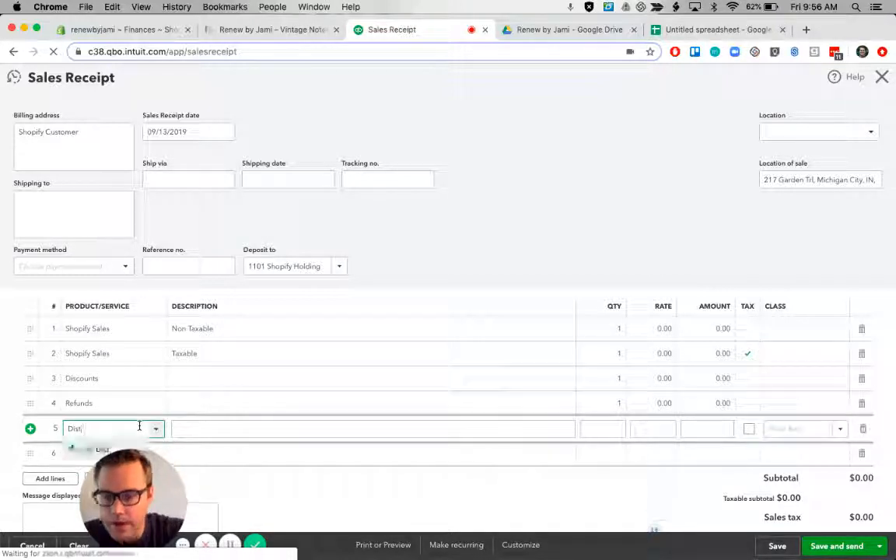
{"action": "type", "text": "counts and Refunds"}
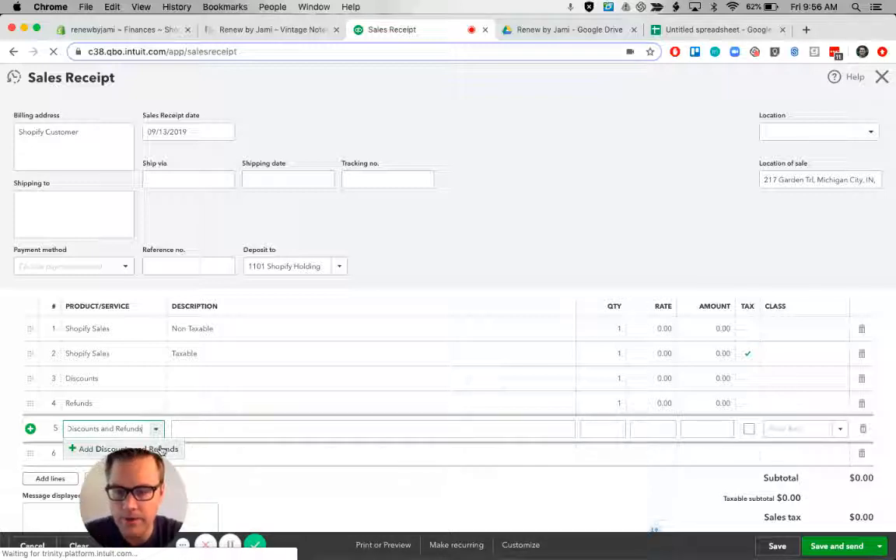
{"action": "left_click", "coordinate": [164, 449]}
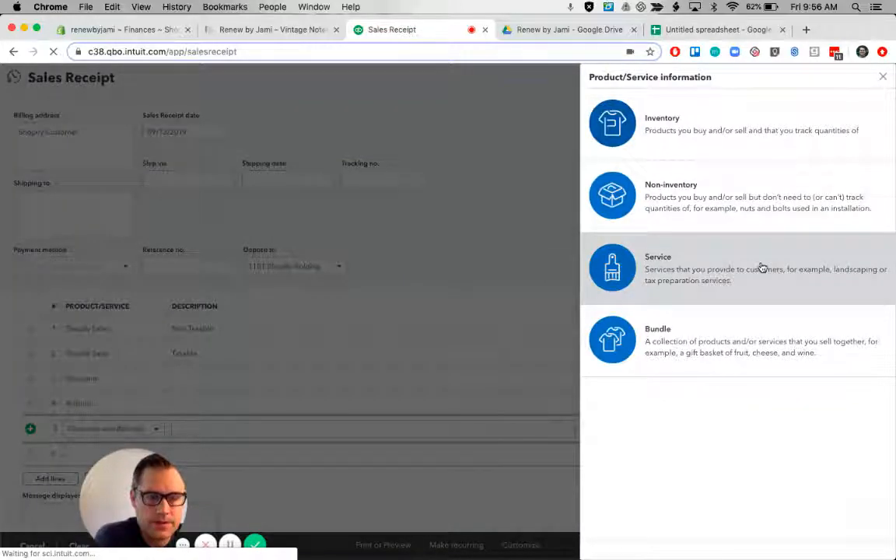
{"action": "left_click", "coordinate": [762, 269]}
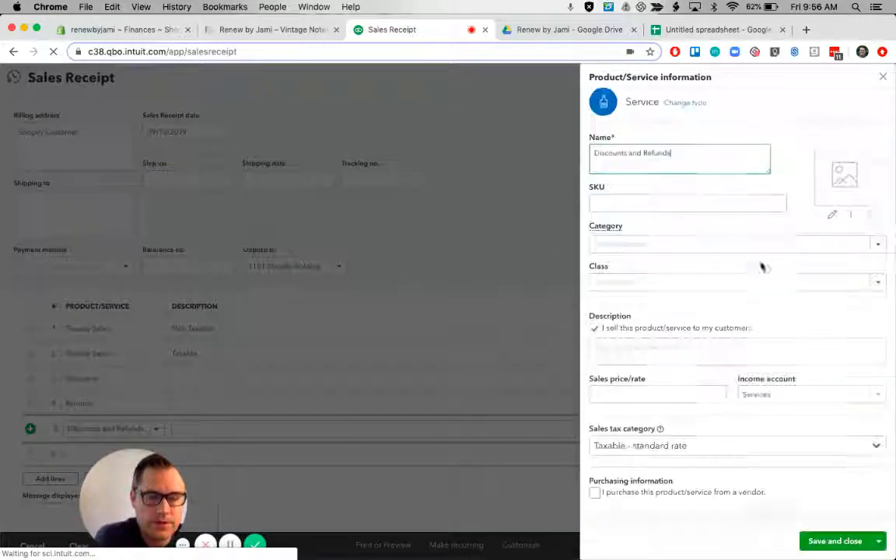
{"action": "left_click", "coordinate": [774, 393]}
{"action": "left_click", "coordinate": [880, 394]}
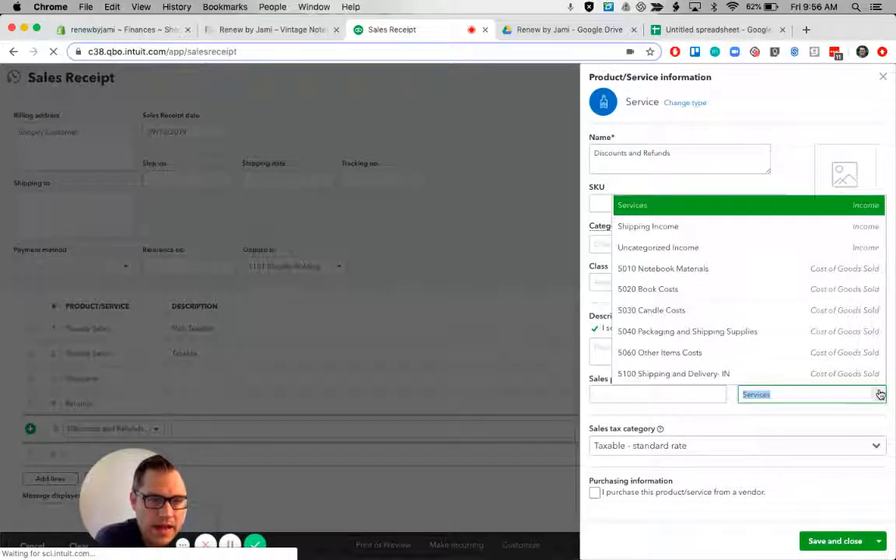
{"action": "scroll", "coordinate": [735, 286], "scroll_direction": "up", "scroll_amount": 2}
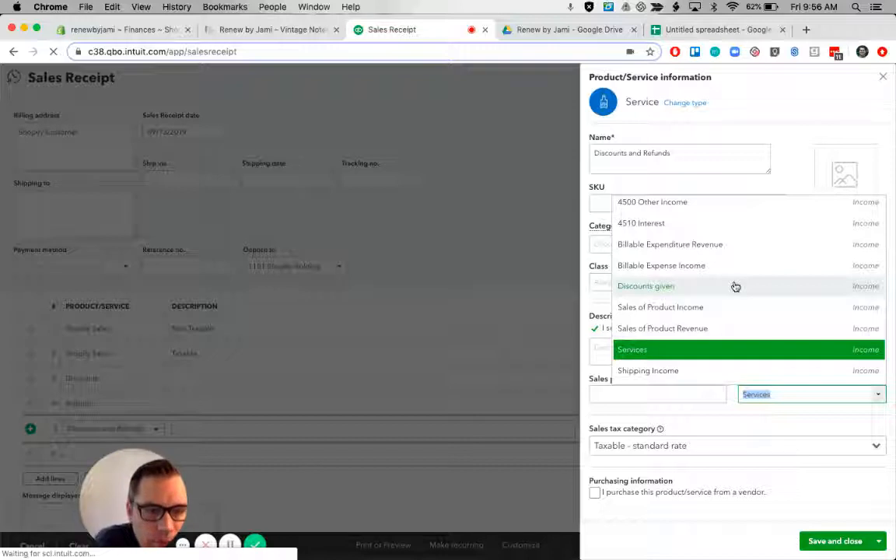
{"action": "scroll", "coordinate": [736, 285], "scroll_direction": "up", "scroll_amount": 5}
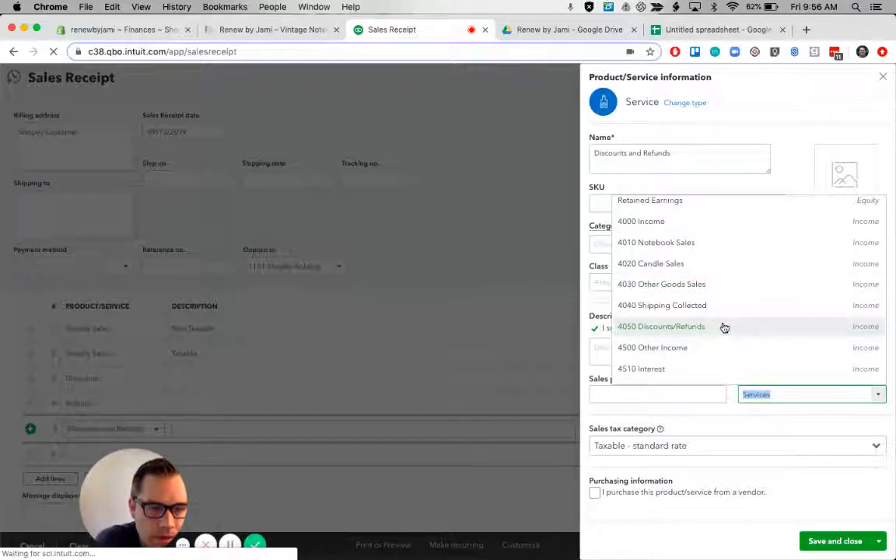
{"action": "left_click", "coordinate": [723, 328]}
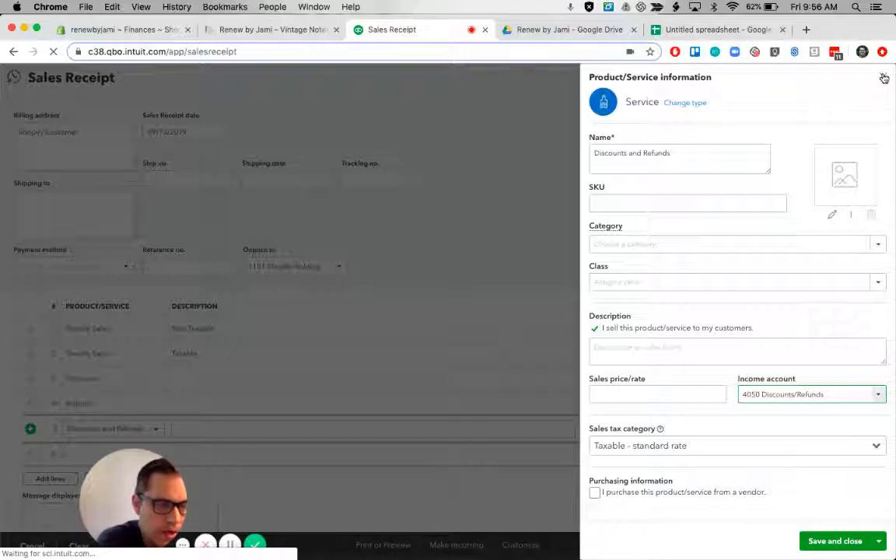
{"action": "left_click", "coordinate": [714, 450]}
{"action": "left_click", "coordinate": [687, 488]}
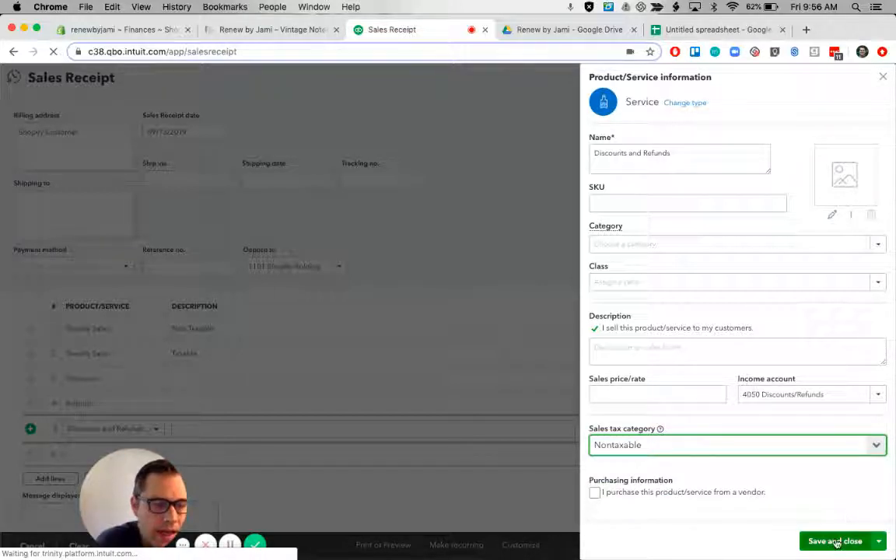
{"action": "left_click", "coordinate": [883, 79]}
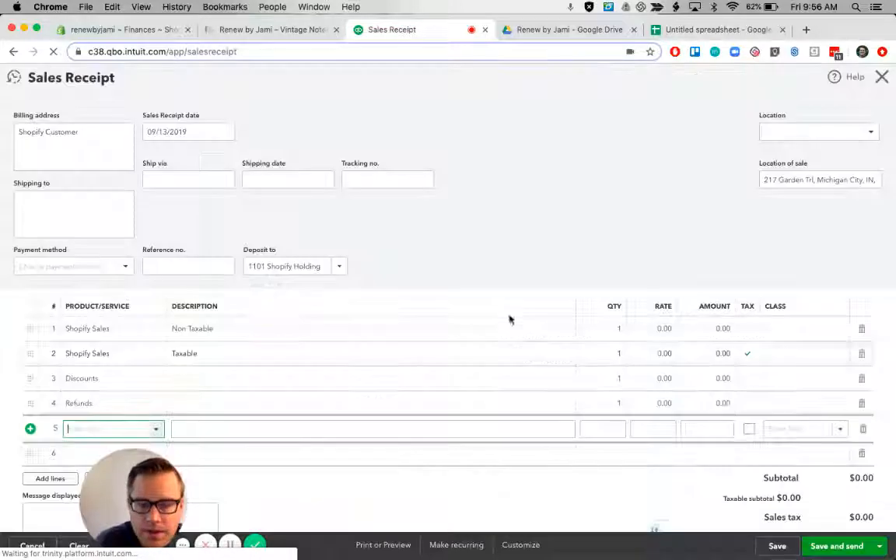
{"action": "scroll", "coordinate": [686, 388], "scroll_direction": "down", "scroll_amount": 1}
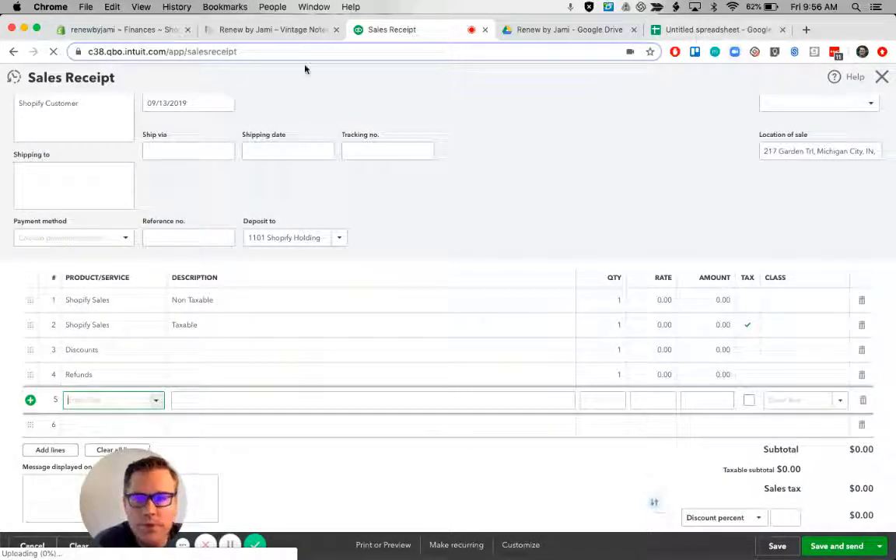
- Check the July finance report in Shopify, and add the existing Shipping Collected item as the fifth line of the QuickBooks sales receipt
{"action": "left_click", "coordinate": [154, 33]}
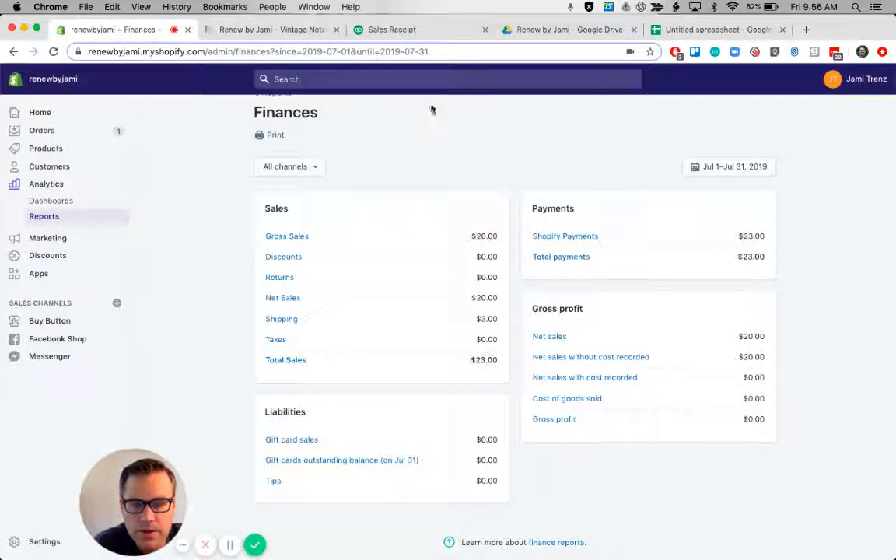
{"action": "left_click", "coordinate": [391, 31]}
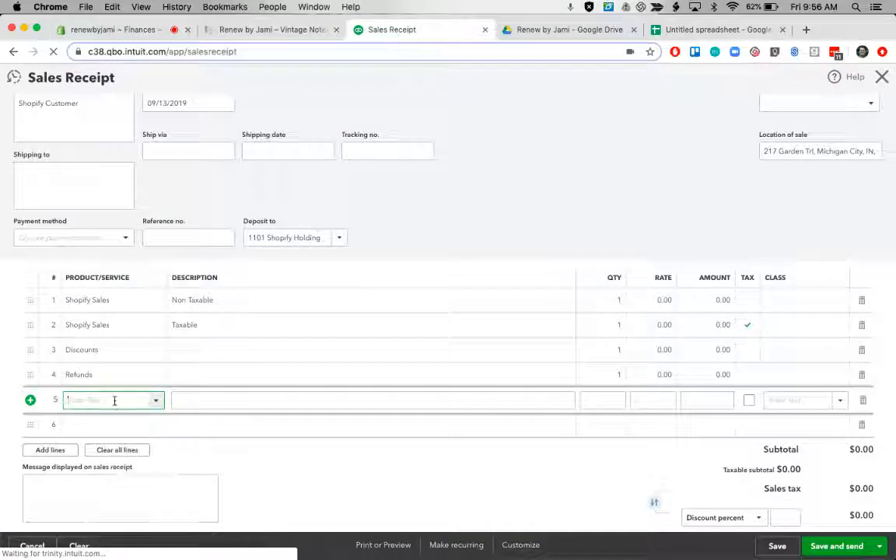
{"action": "type", "text": "Shipping Collected"}
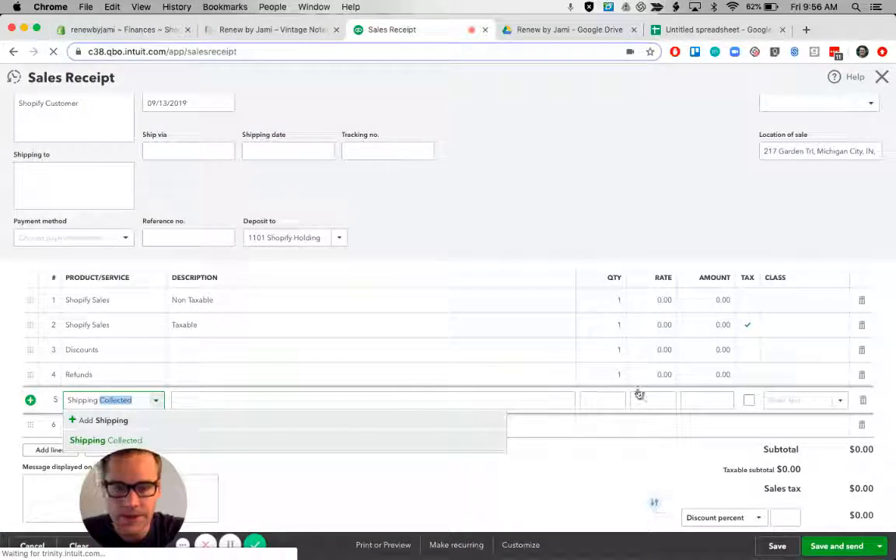
{"action": "key", "text": "Tab"}
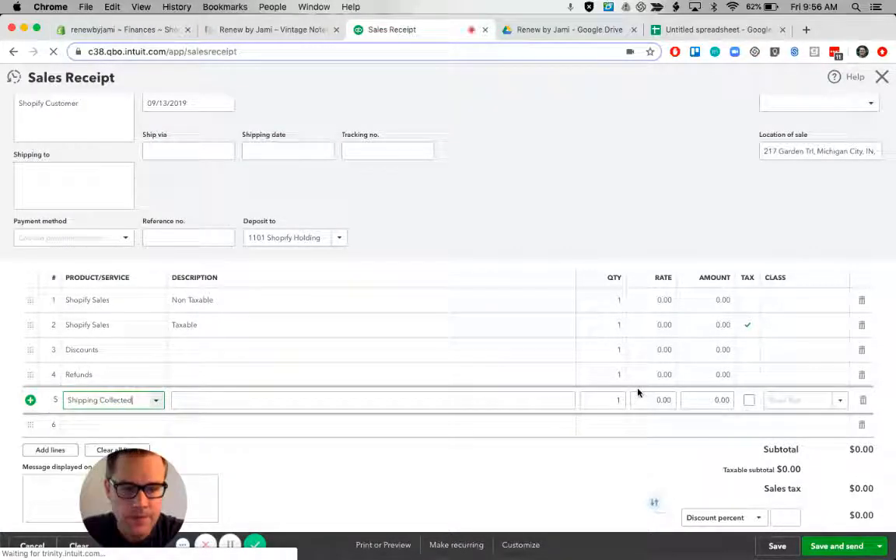
{"action": "left_click", "coordinate": [500, 184]}
{"action": "scroll", "coordinate": [500, 184], "scroll_direction": "down", "scroll_amount": 1}
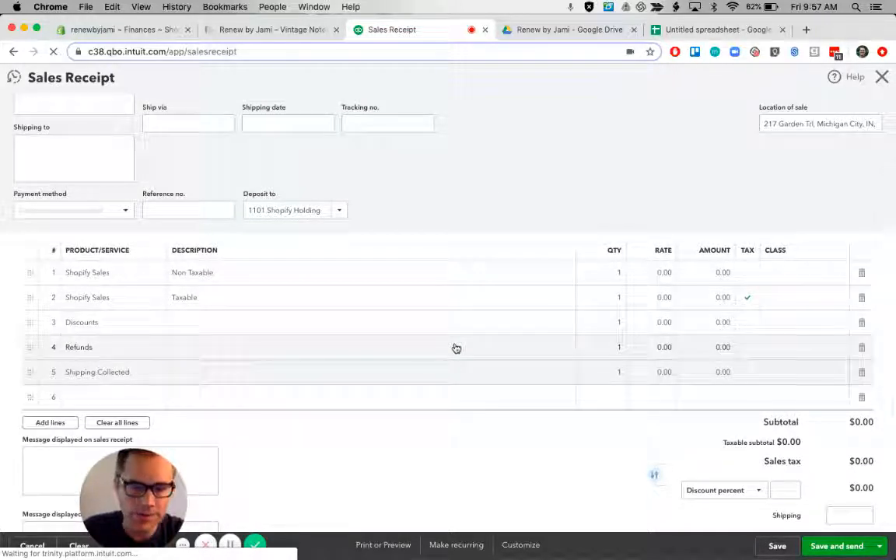
- Start a new service item named "Shopify Fees" from the sixth line of the sales receipt
{"action": "left_click", "coordinate": [126, 395]}
{"action": "type", "text": "S"}
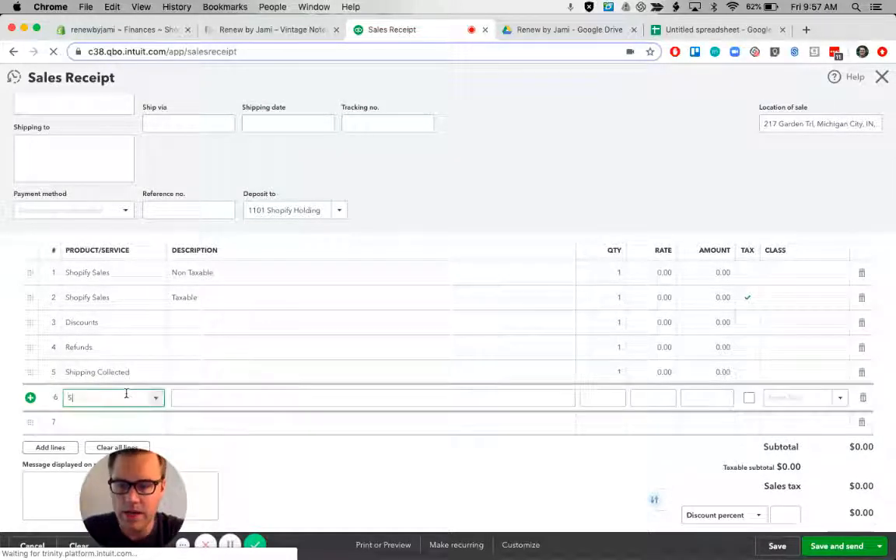
{"action": "type", "text": "hopify"}
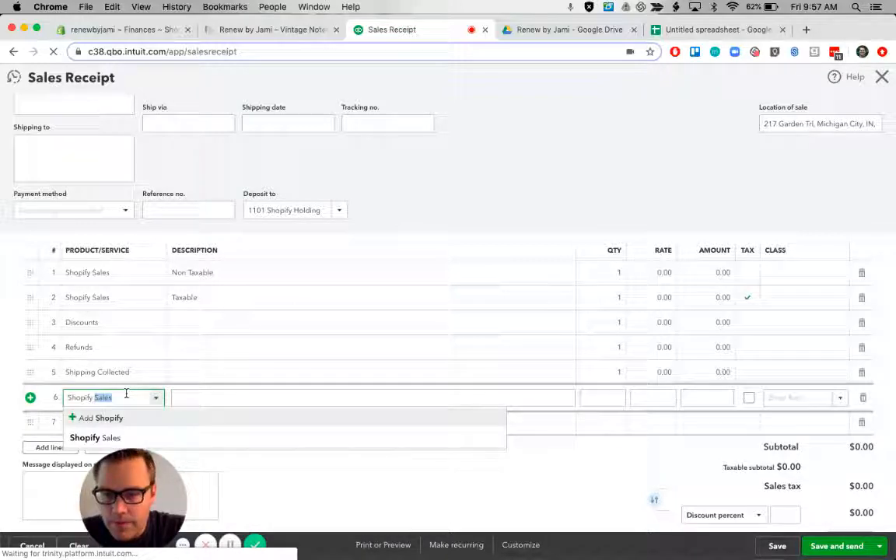
{"action": "type", "text": " Fees"}
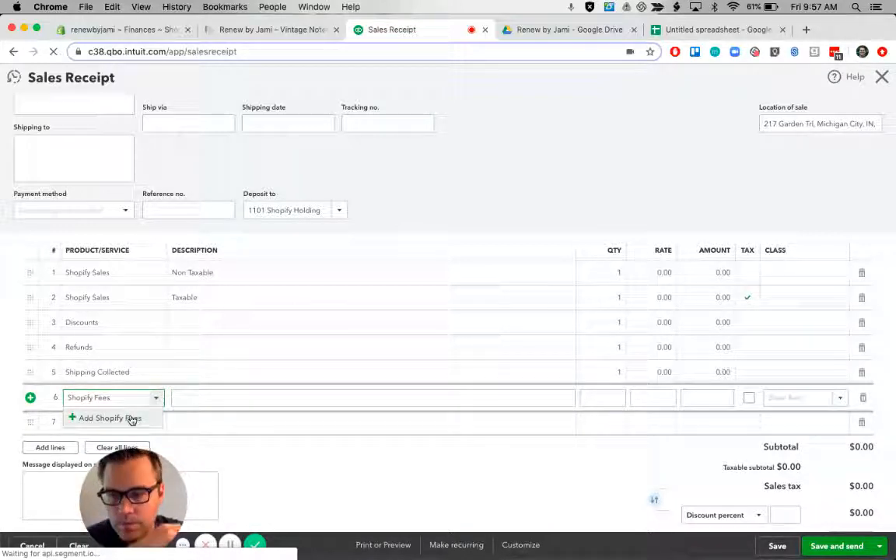
{"action": "left_click", "coordinate": [110, 417]}
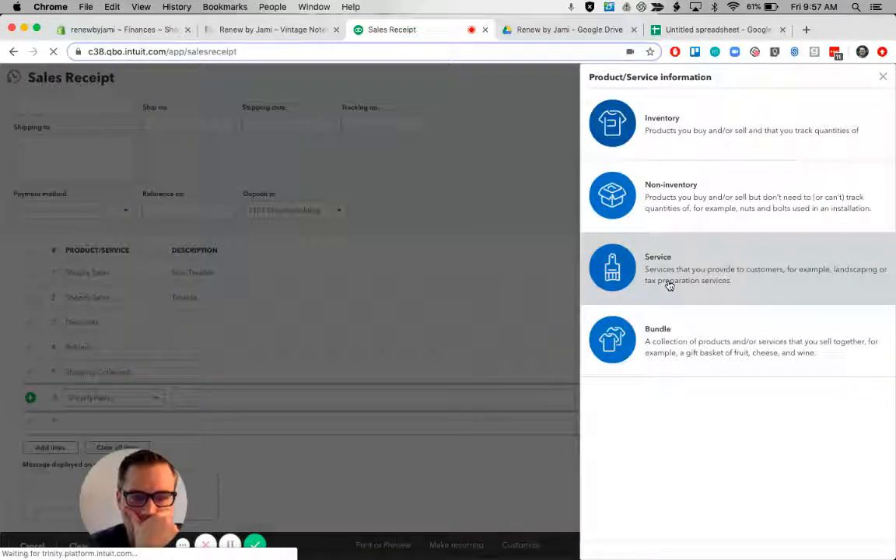
{"action": "left_click", "coordinate": [669, 283]}
- Start a new account for the Shopify Fees item with type Expenses and detail type Other Miscellaneous Service Cost
{"action": "left_click", "coordinate": [778, 396]}
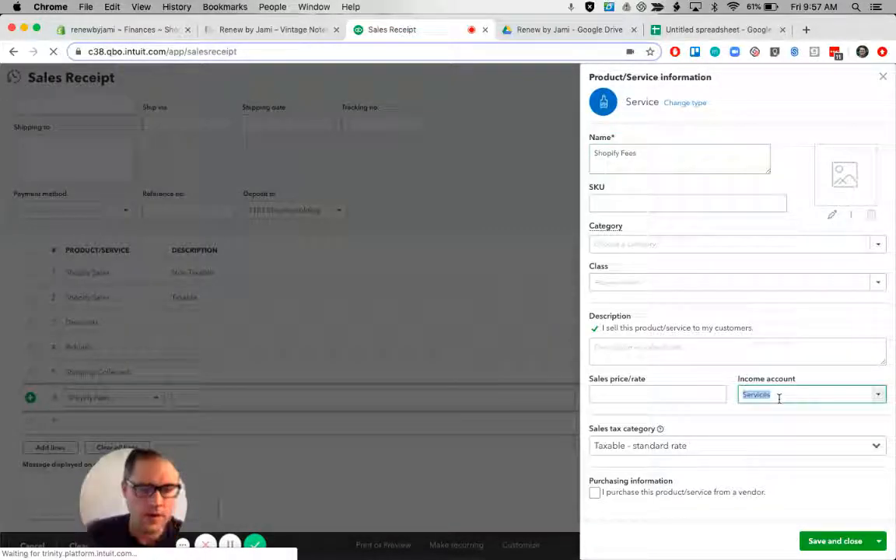
{"action": "type", "text": "Shopify"}
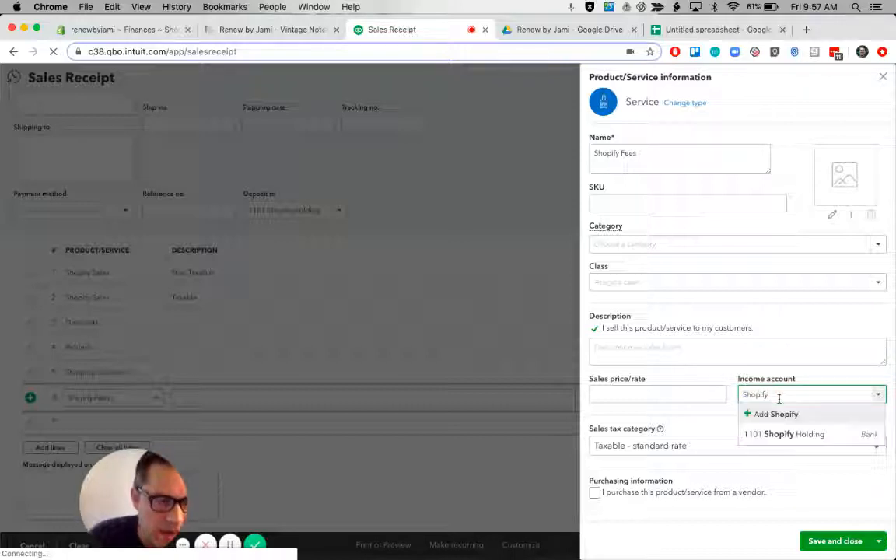
{"action": "left_click", "coordinate": [778, 414]}
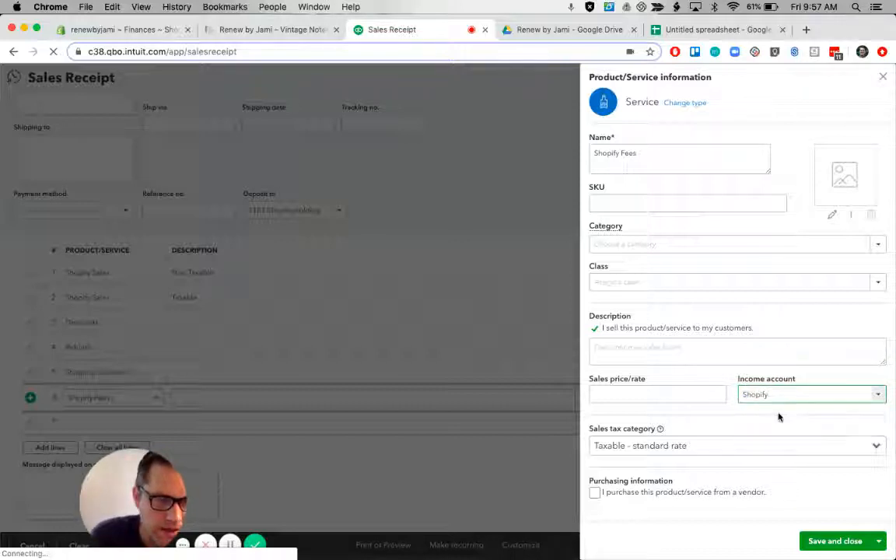
{"action": "left_click", "coordinate": [334, 187]}
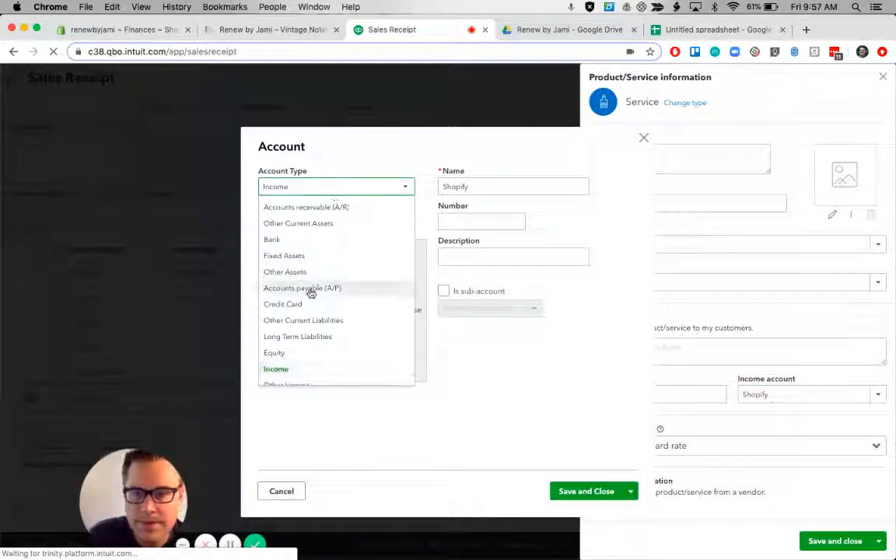
{"action": "scroll", "coordinate": [310, 294], "scroll_direction": "down", "scroll_amount": 2}
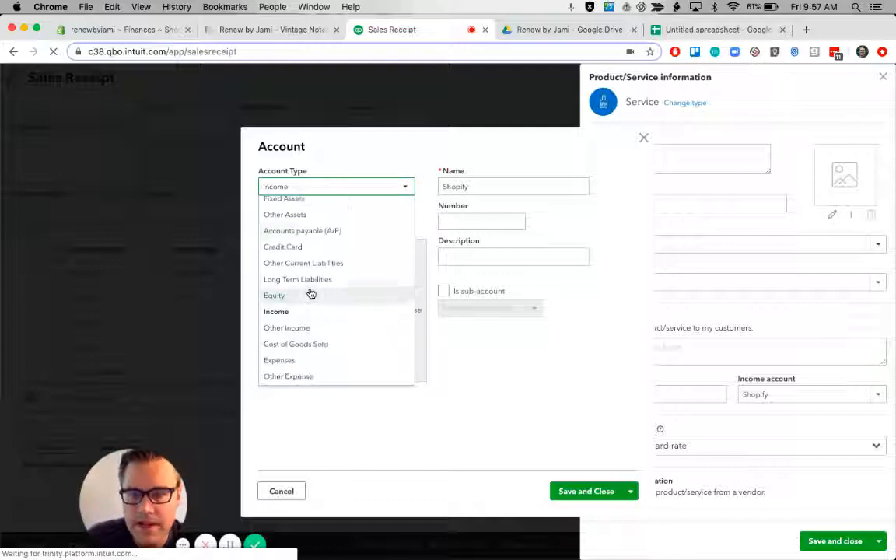
{"action": "left_click", "coordinate": [302, 360]}
{"action": "left_click", "coordinate": [330, 222]}
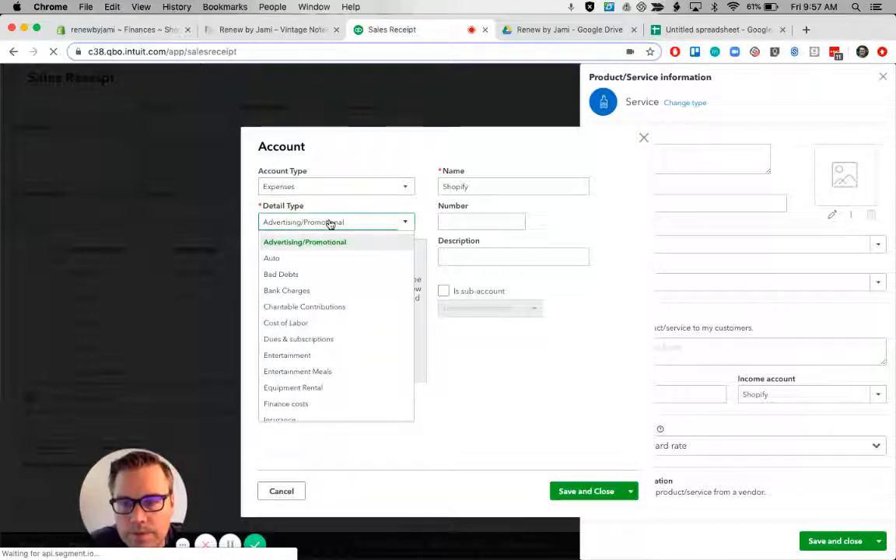
{"action": "scroll", "coordinate": [341, 356], "scroll_direction": "down", "scroll_amount": 3}
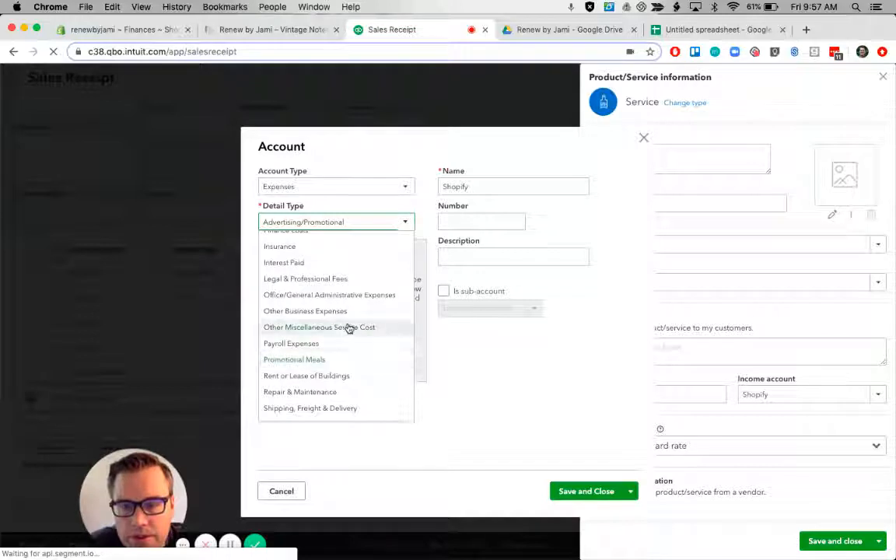
{"action": "left_click", "coordinate": [346, 335]}
- Make the new account a sub-account of 6235 Credit Card Fees
{"action": "double_click", "coordinate": [472, 189]}
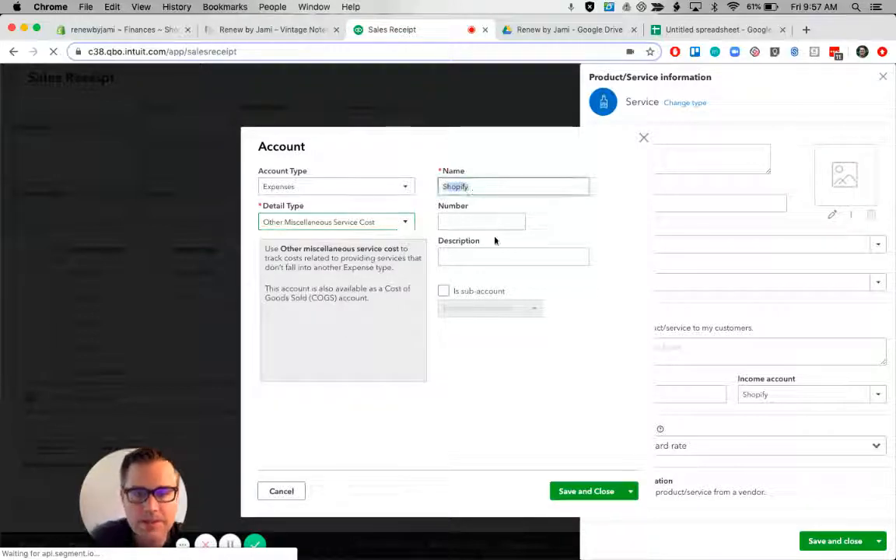
{"action": "left_click", "coordinate": [444, 291]}
{"action": "left_click", "coordinate": [474, 309]}
{"action": "type", "text": "fee"}
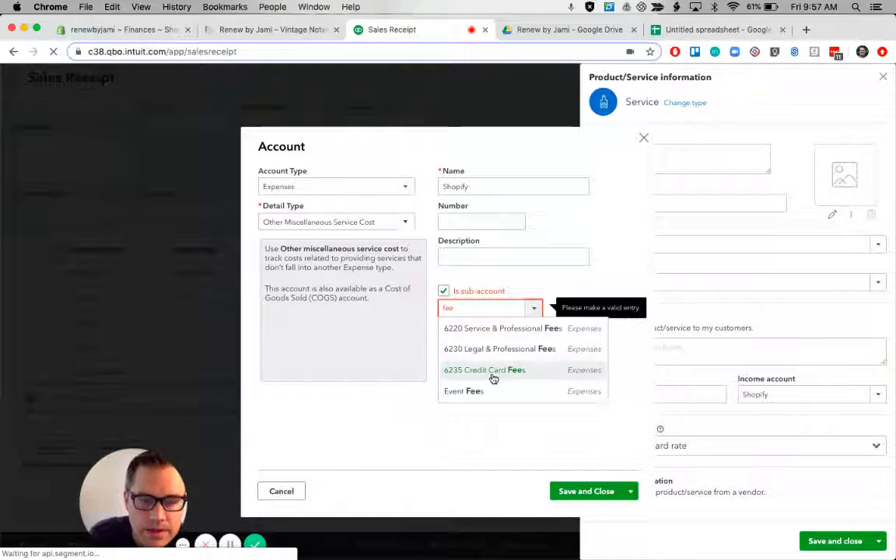
{"action": "left_click", "coordinate": [493, 373]}
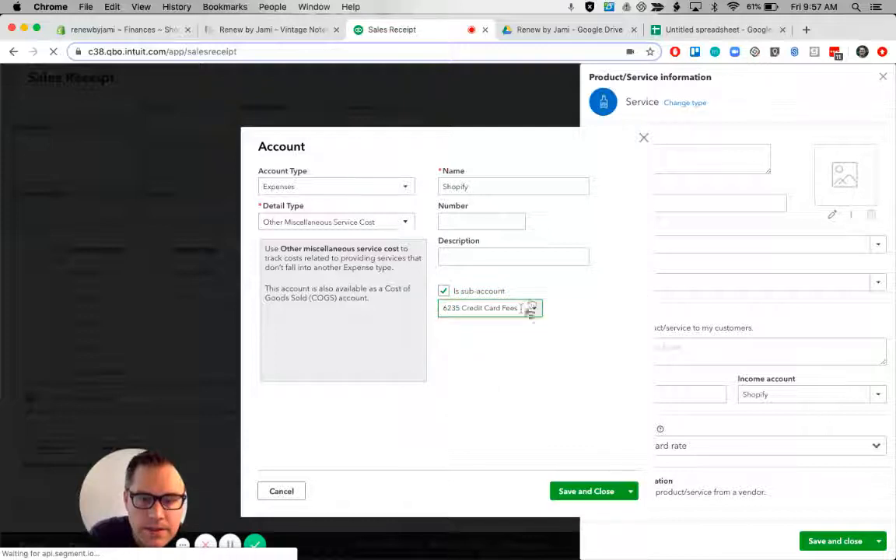
- Number the new account 6236, name it "Shopify Fees" and save it
{"action": "left_click", "coordinate": [468, 220]}
{"action": "type", "text": "6236"}
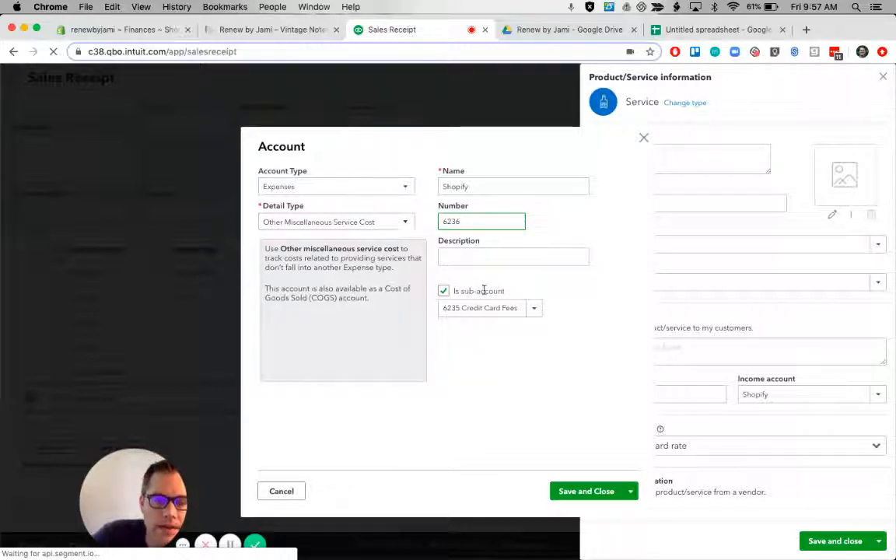
{"action": "left_click", "coordinate": [491, 185]}
{"action": "left_click", "coordinate": [492, 185]}
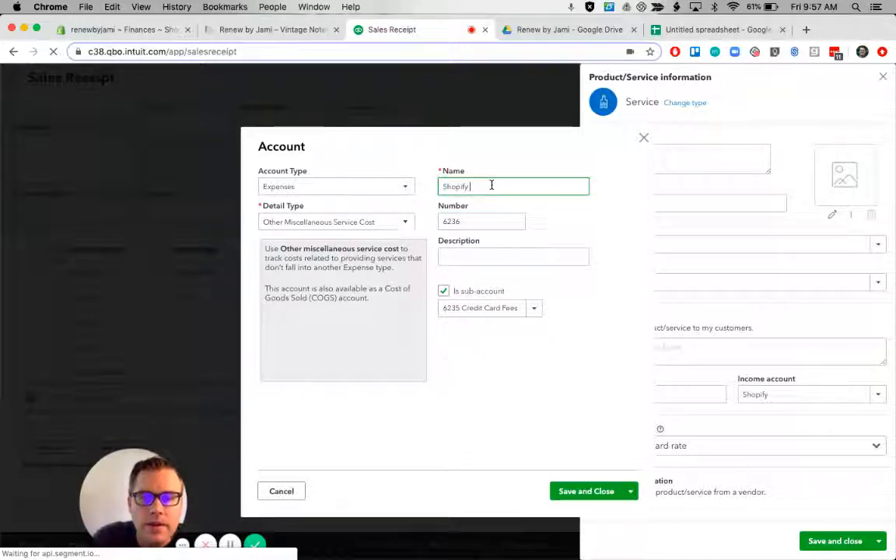
{"action": "type", "text": "Fees"}
{"action": "left_click", "coordinate": [573, 491]}
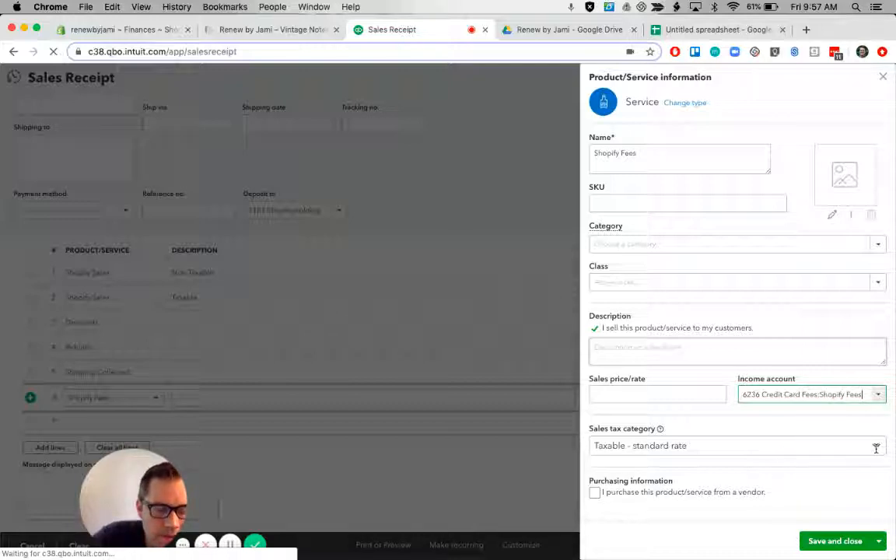
- Set the Shopify Fees item's sales tax category to Nontaxable and save the item to the sales receipt
{"action": "left_click", "coordinate": [829, 454]}
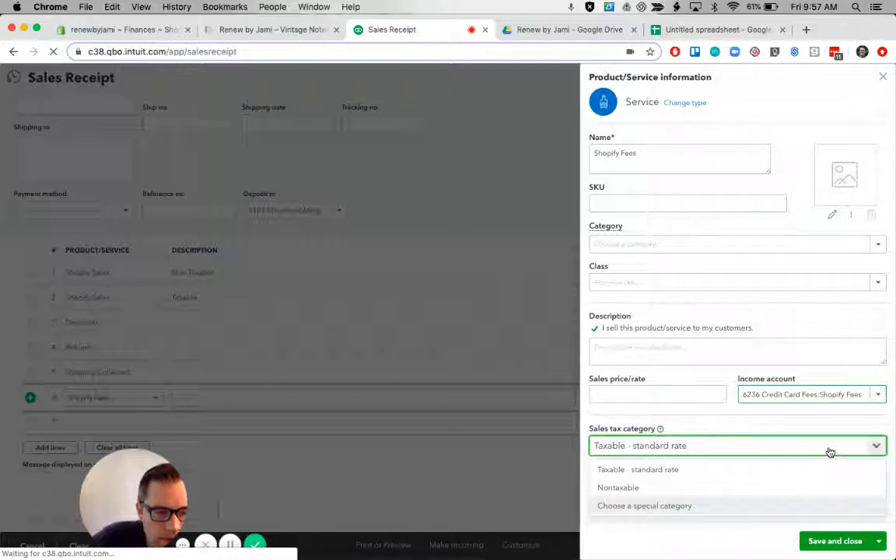
{"action": "left_click", "coordinate": [623, 489]}
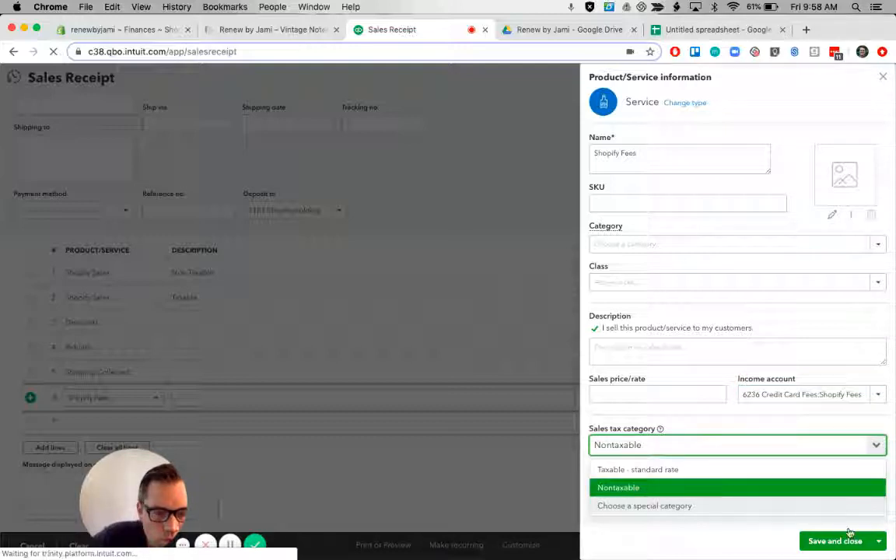
{"action": "left_click", "coordinate": [848, 542]}
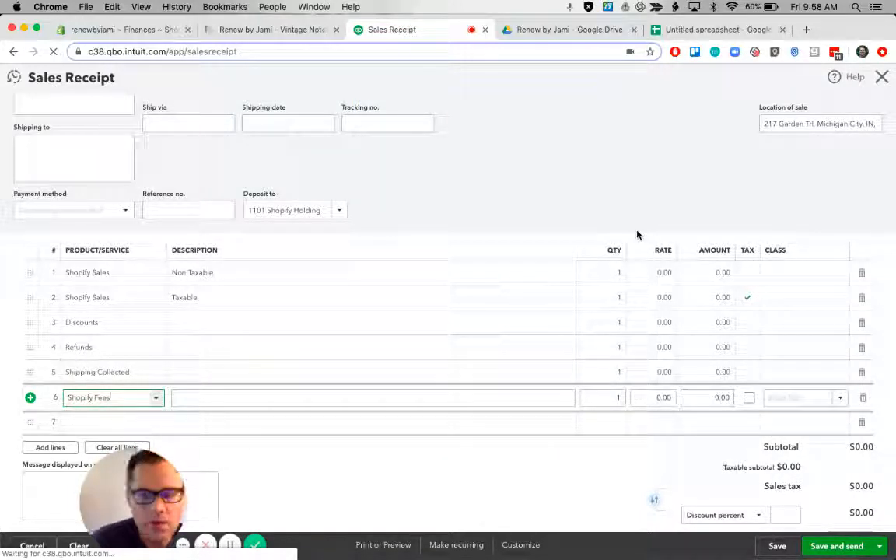
- Set the sales receipt date to 07/31/2019
{"action": "scroll", "coordinate": [636, 234], "scroll_direction": "up", "scroll_amount": 3}
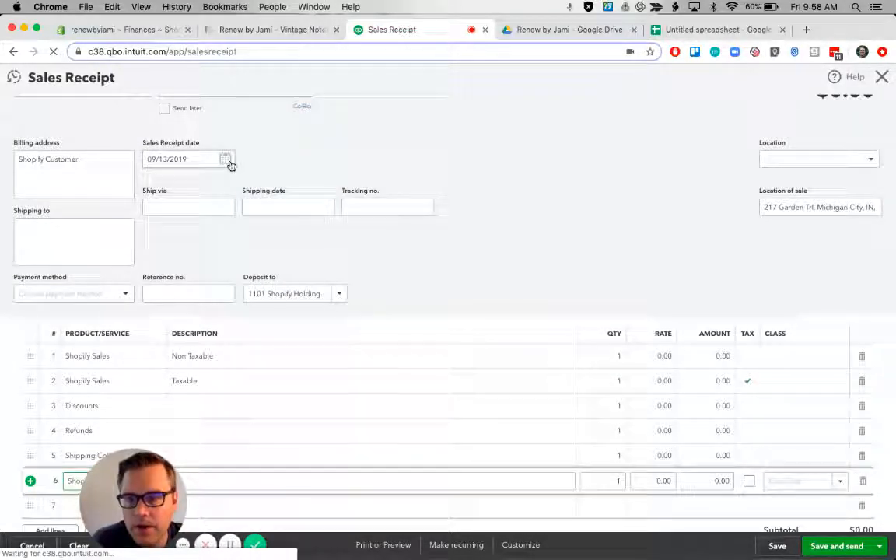
{"action": "left_click", "coordinate": [229, 162]}
{"action": "left_click", "coordinate": [153, 190]}
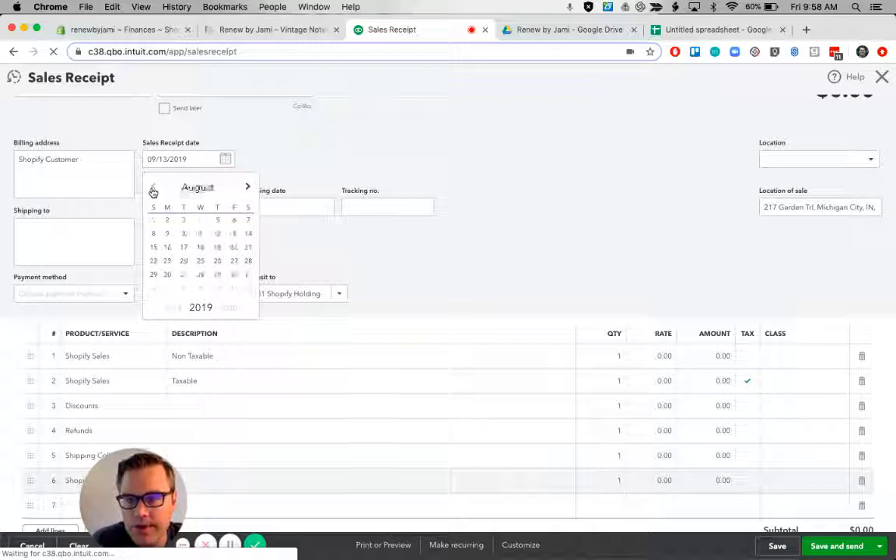
{"action": "left_click", "coordinate": [152, 190]}
{"action": "left_click", "coordinate": [199, 274]}
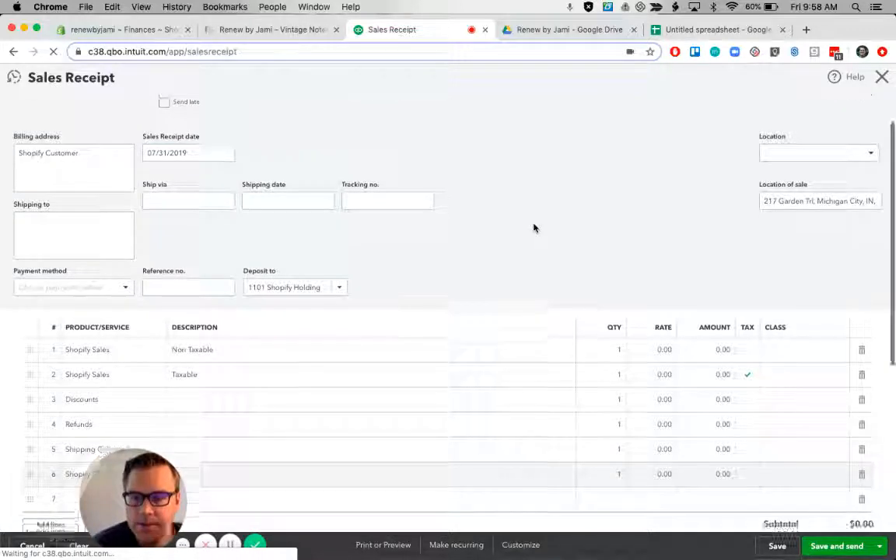
{"action": "scroll", "coordinate": [533, 228], "scroll_direction": "down", "scroll_amount": 2}
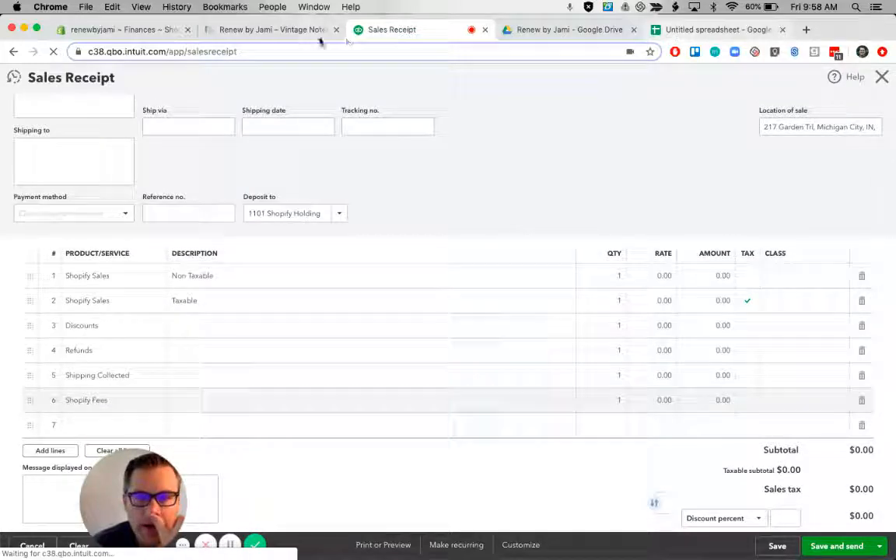
- Compare Shopify's July 2019 finances sales figures with the lines on the QuickBooks sales receipt
{"action": "left_click", "coordinate": [115, 29]}
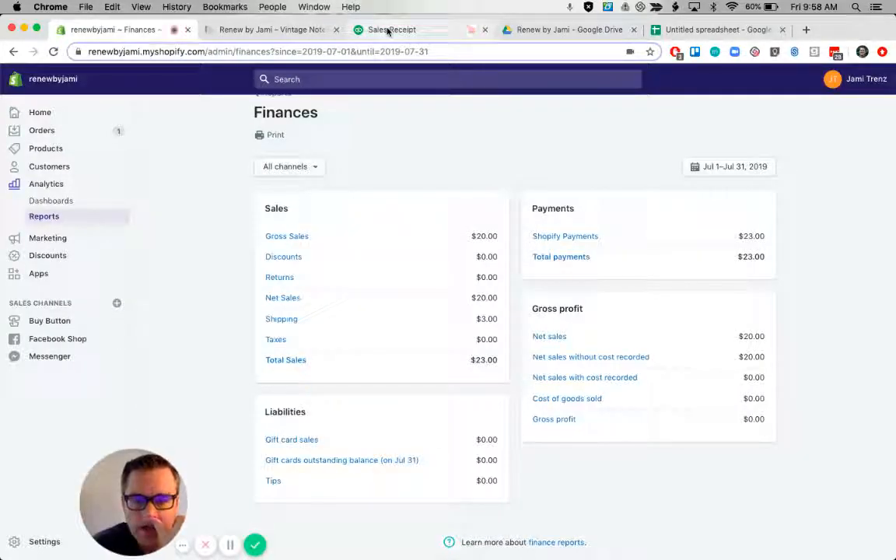
{"action": "left_click", "coordinate": [388, 29]}
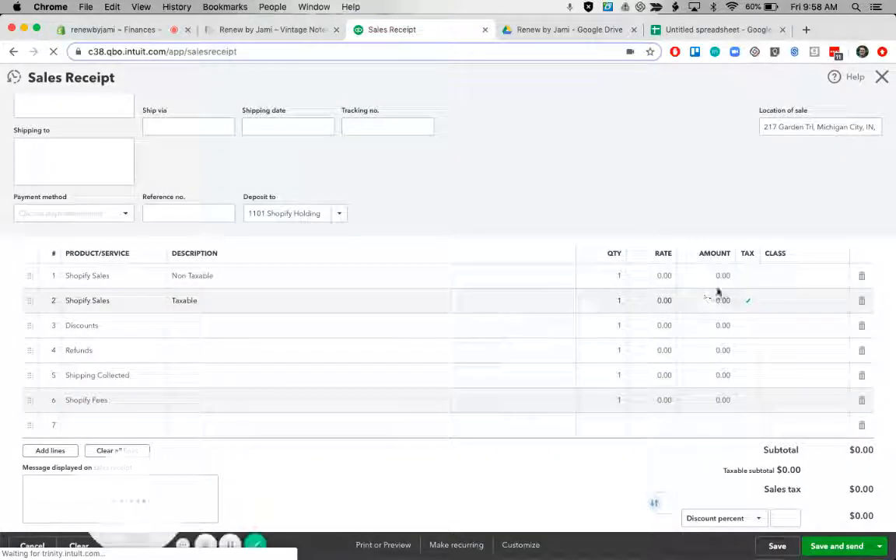
{"action": "left_click", "coordinate": [113, 31]}
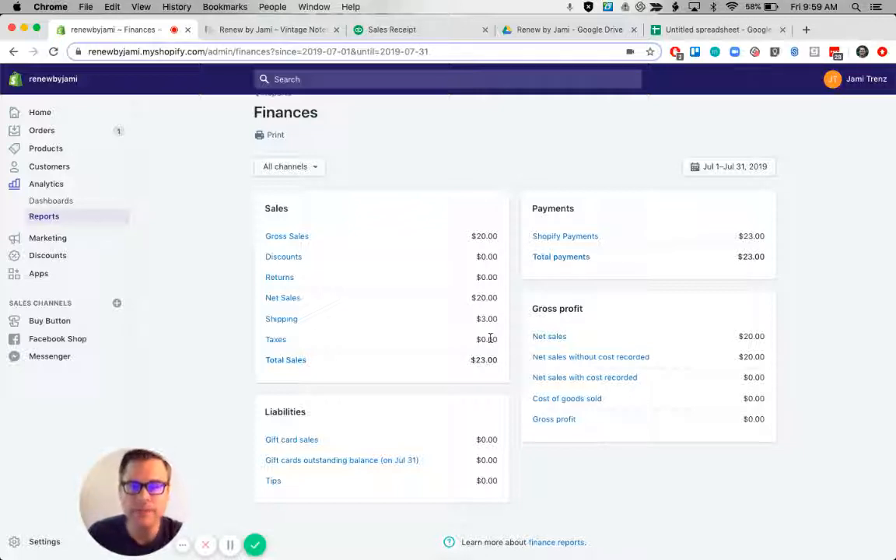
{"action": "left_click", "coordinate": [410, 32]}
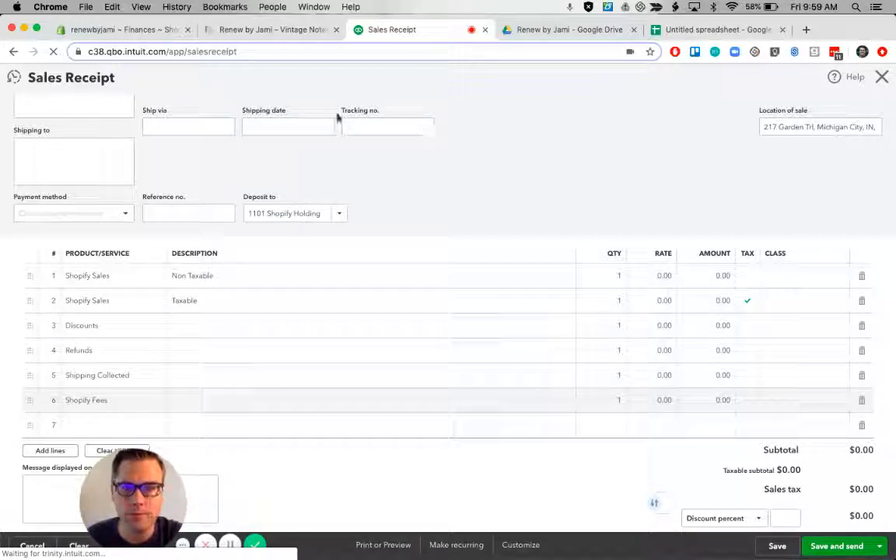
{"action": "left_click", "coordinate": [144, 32]}
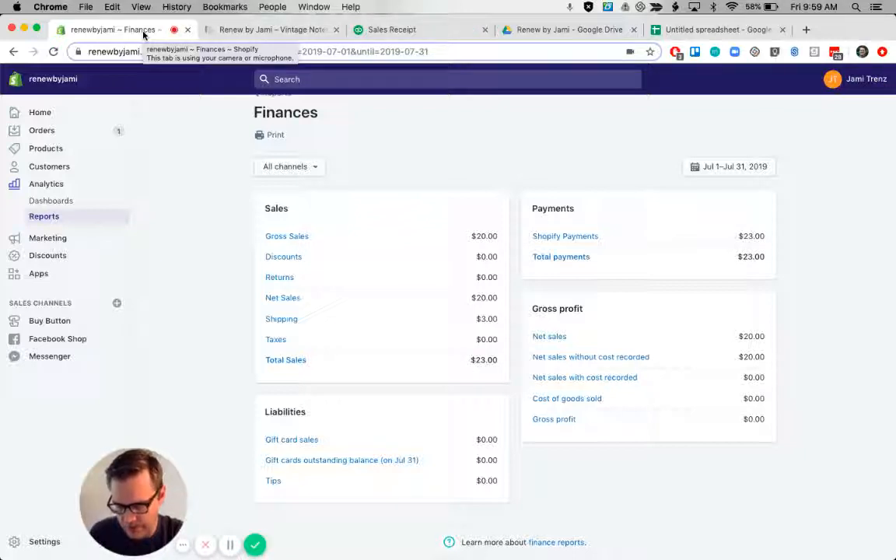
- Set the amount of the sales receipt's Taxable Shopify Sales line to 20
{"action": "left_click", "coordinate": [373, 31]}
{"action": "left_click", "coordinate": [713, 300]}
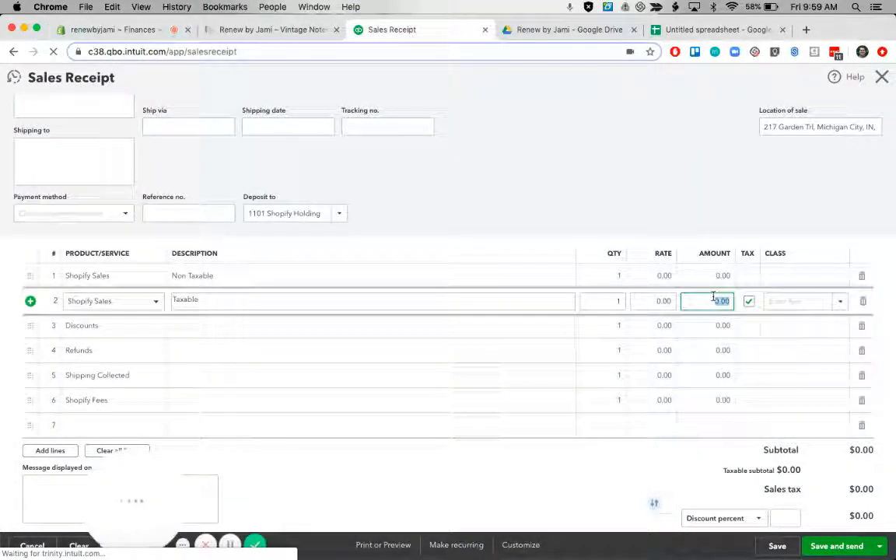
{"action": "type", "text": "20"}
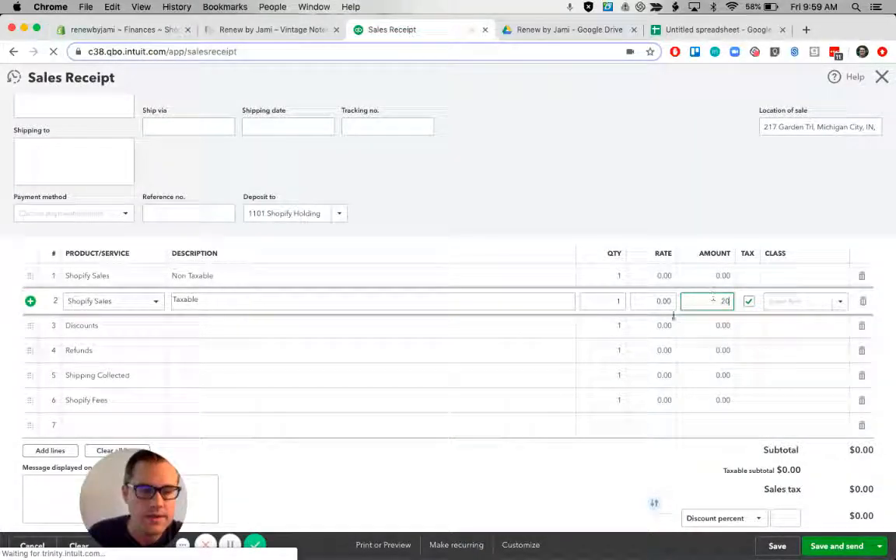
{"action": "left_click", "coordinate": [536, 214]}
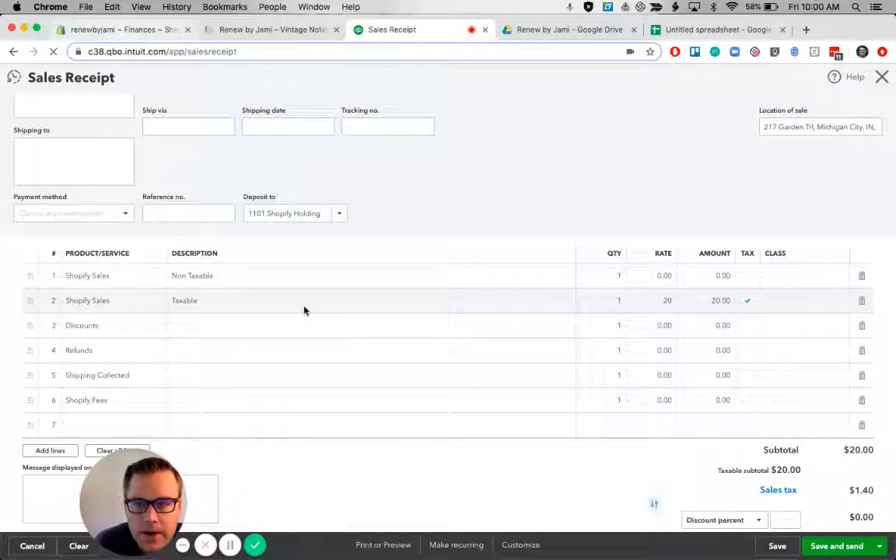
- Check the taxes in the Shopify finances report and set the receipt's Taxable Shopify Sales amount to 0
{"action": "key", "text": "super+1"}
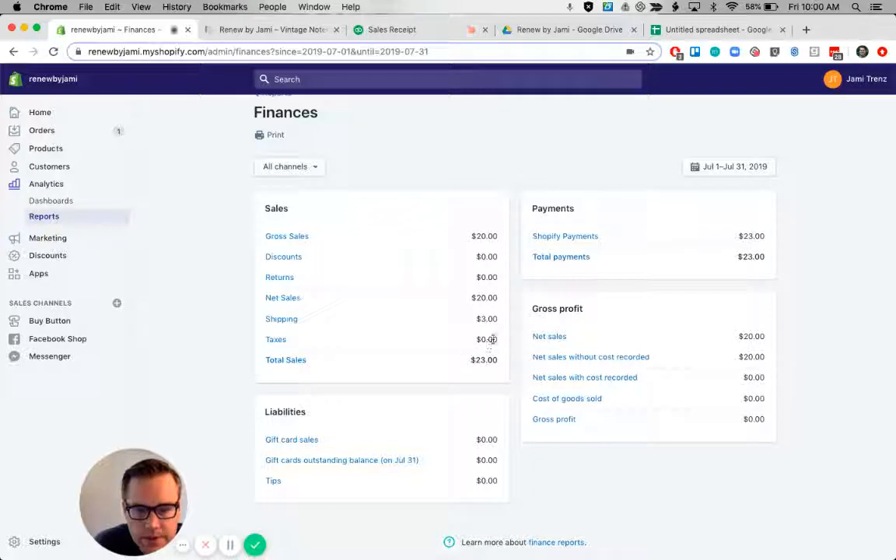
{"action": "left_click", "coordinate": [410, 30]}
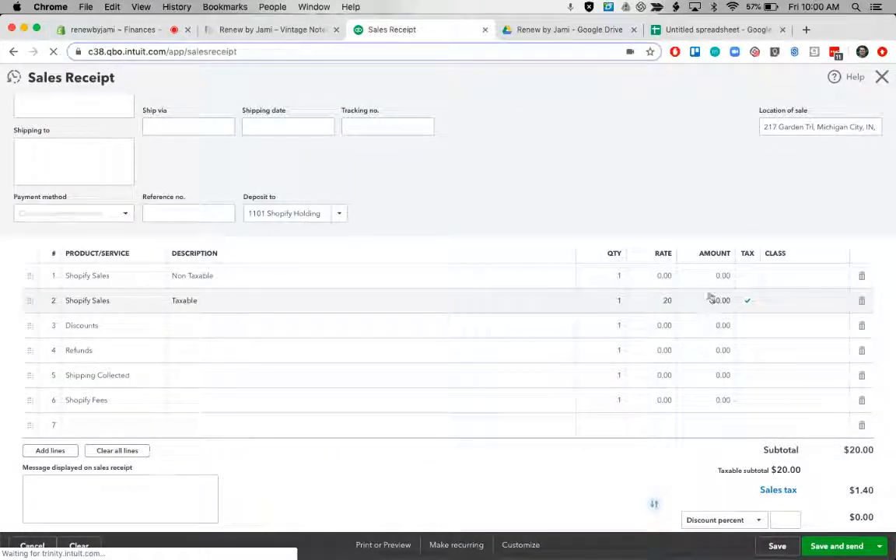
{"action": "left_click", "coordinate": [719, 300]}
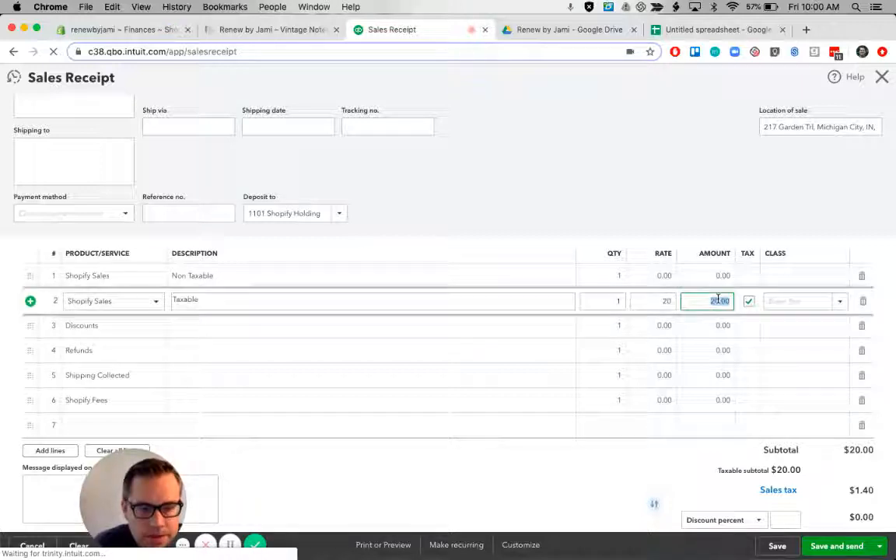
{"action": "key", "text": "BackSpace"}
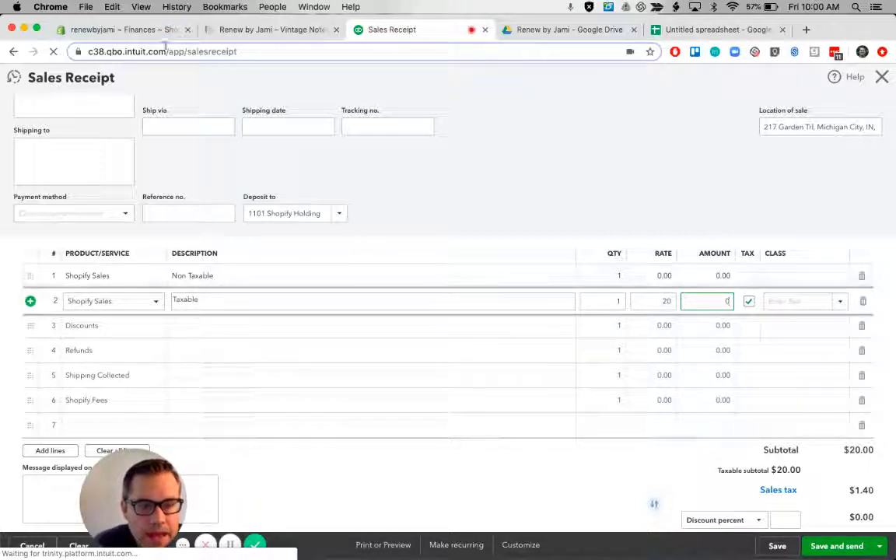
- Check gross sales in the Shopify finances report and enter 20 as the receipt's Non Taxable Shopify Sales amount
{"action": "left_click", "coordinate": [124, 31]}
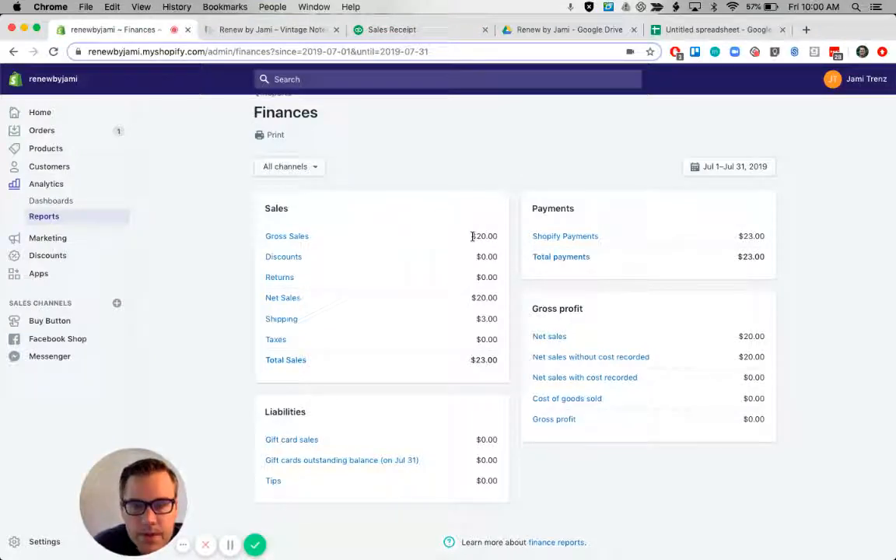
{"action": "left_click", "coordinate": [354, 30]}
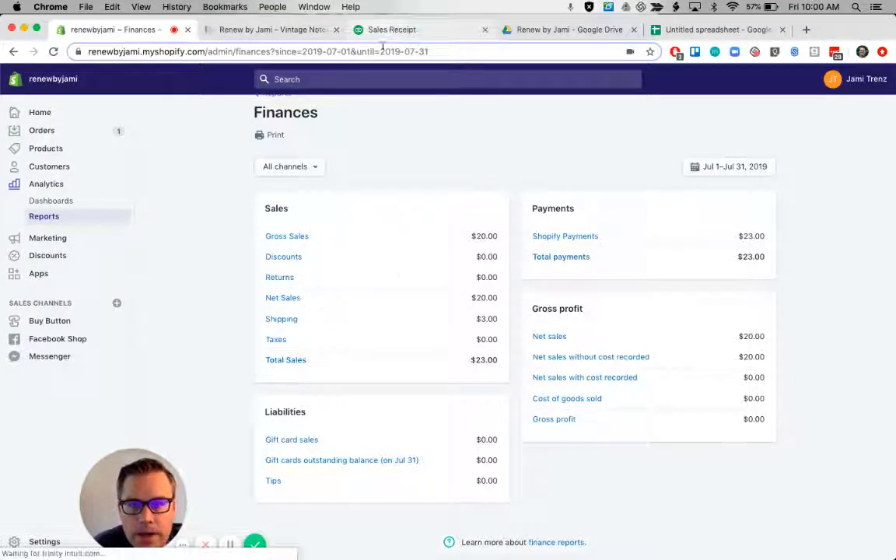
{"action": "left_click", "coordinate": [716, 276]}
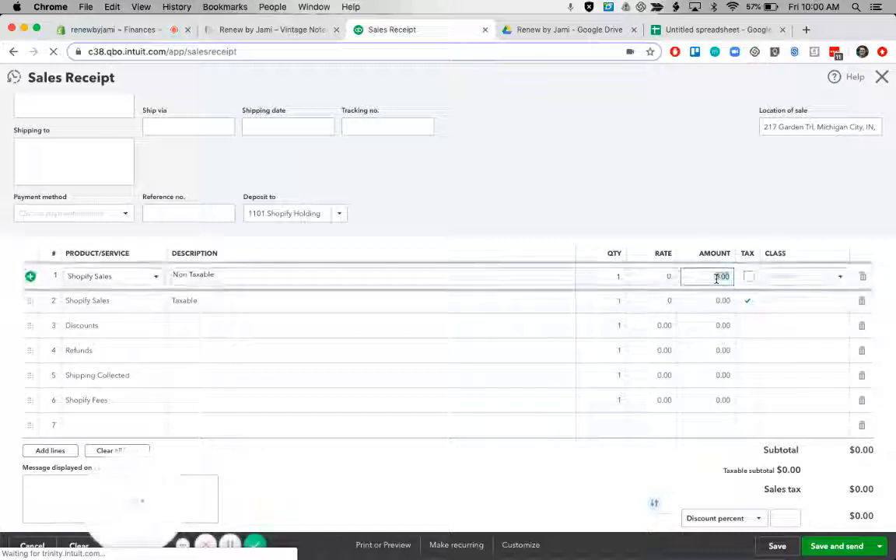
{"action": "type", "text": "20"}
{"action": "left_click", "coordinate": [641, 238]}
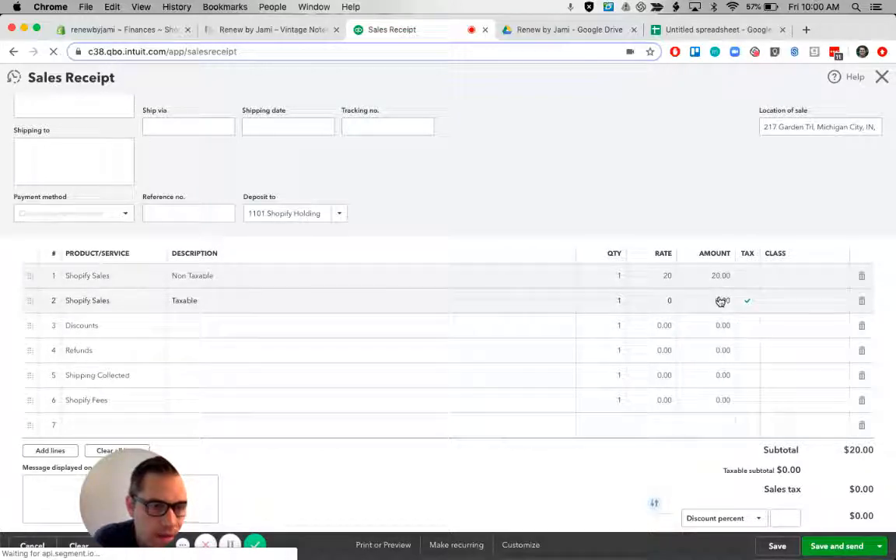
- Enter 20 as an example amount on the Taxable Shopify Sales line
{"action": "left_click", "coordinate": [721, 301]}
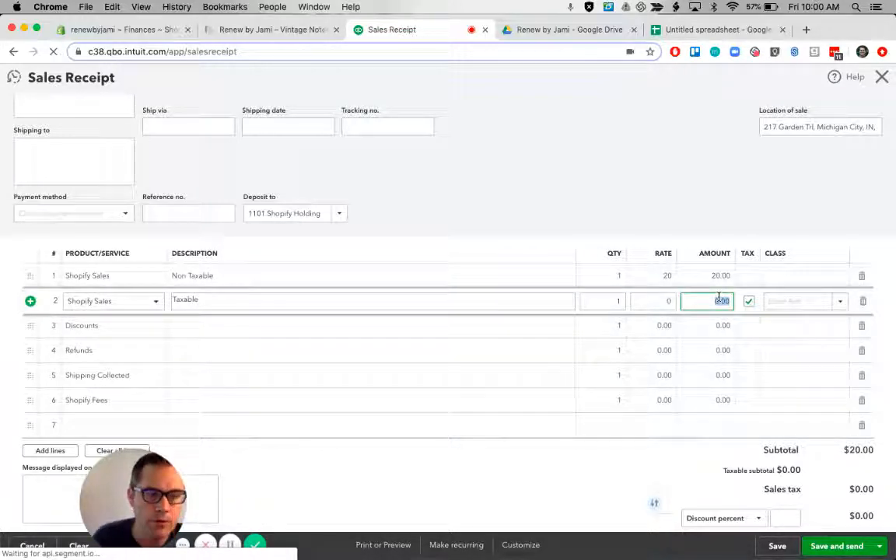
{"action": "type", "text": "20"}
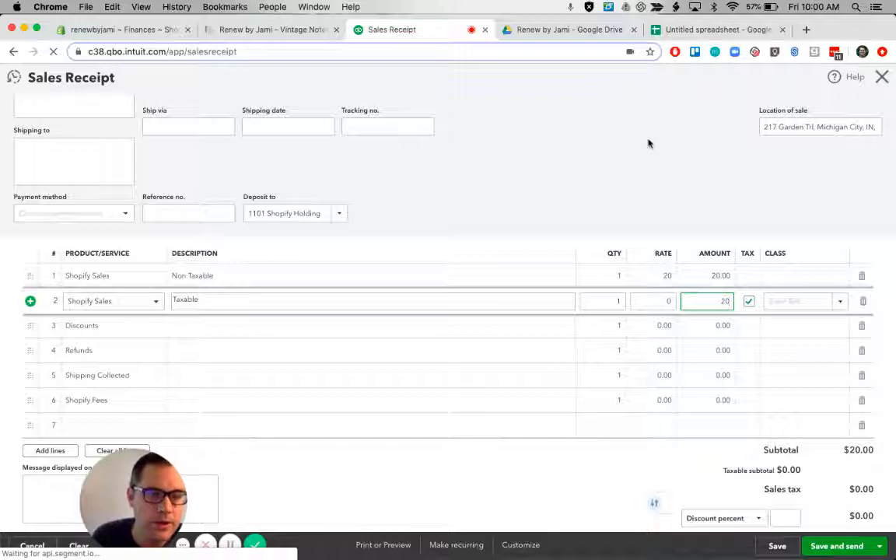
{"action": "left_click", "coordinate": [628, 178]}
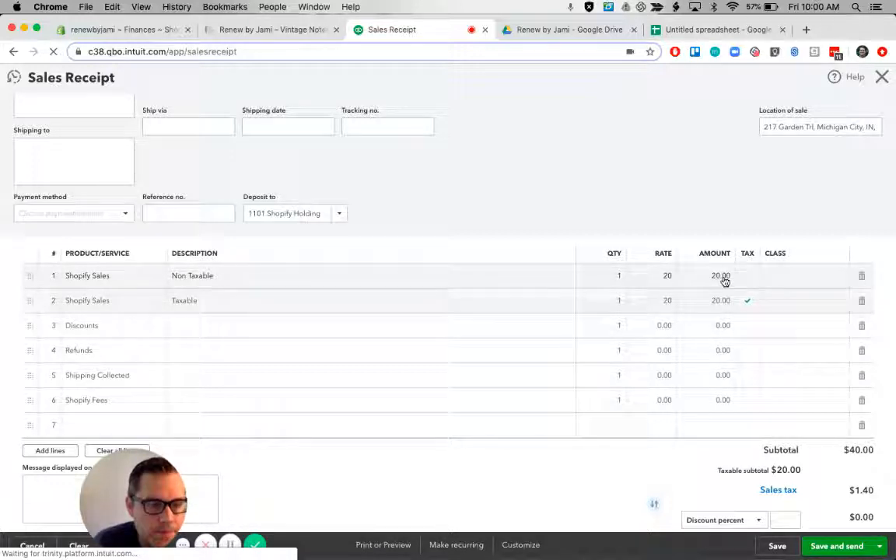
- Change the Non Taxable Shopify Sales line's amount to 40
{"action": "left_click", "coordinate": [724, 278]}
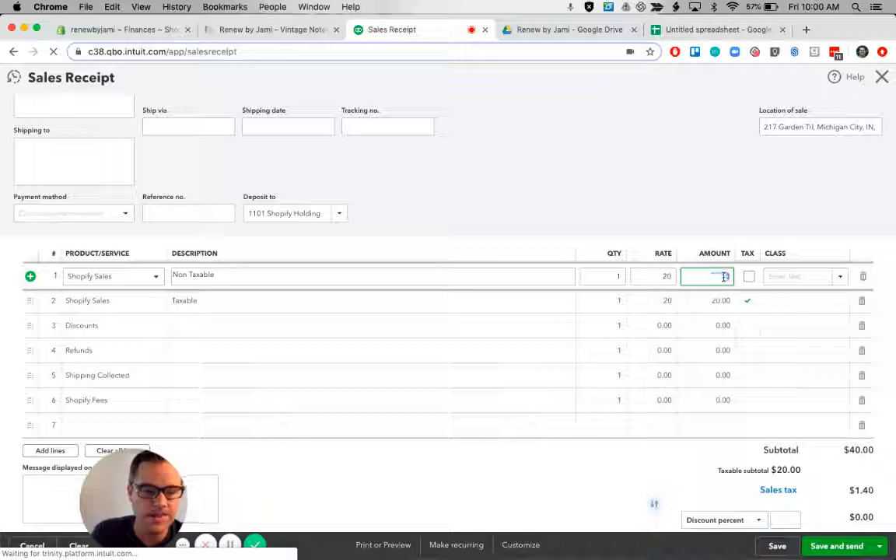
{"action": "type", "text": "40"}
{"action": "left_click", "coordinate": [652, 186]}
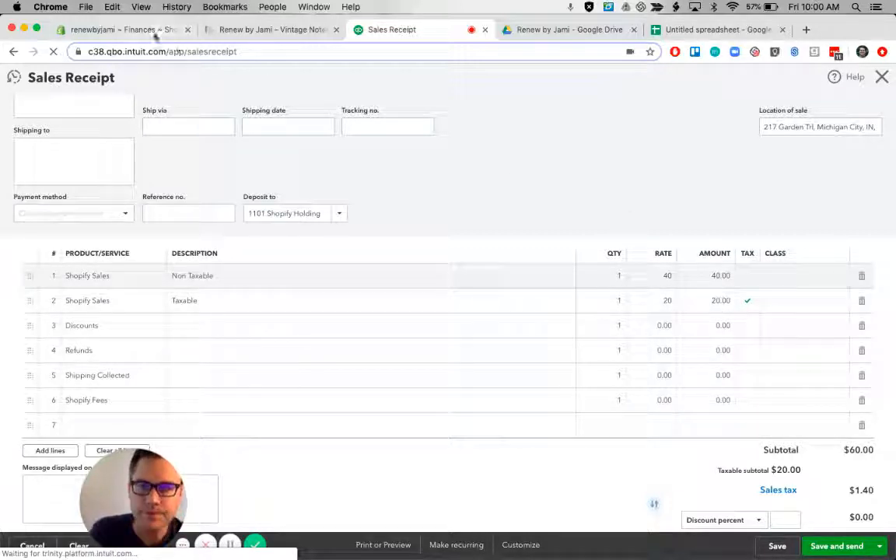
- Review the Shopify finances report, then subtract 20 from the amount on the receipt's Non Taxable Shopify Sales line
{"action": "left_click", "coordinate": [125, 29]}
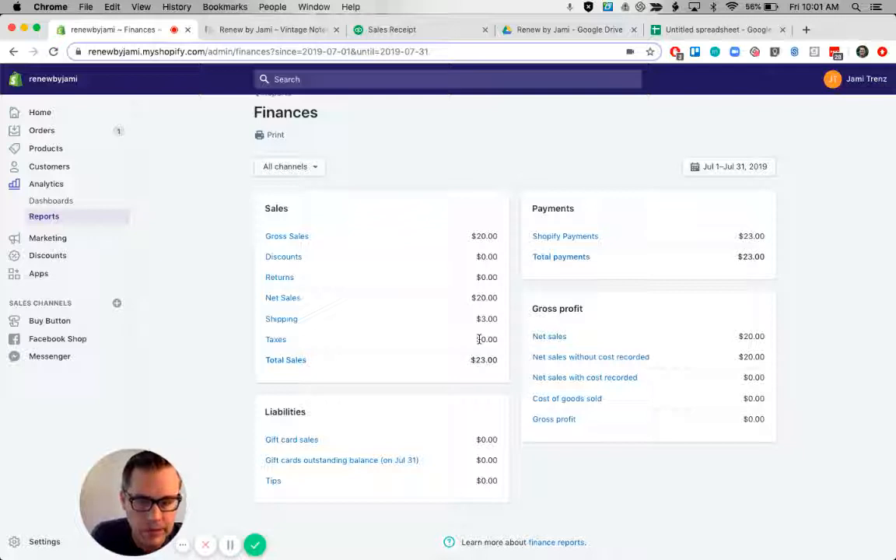
{"action": "left_click", "coordinate": [402, 31]}
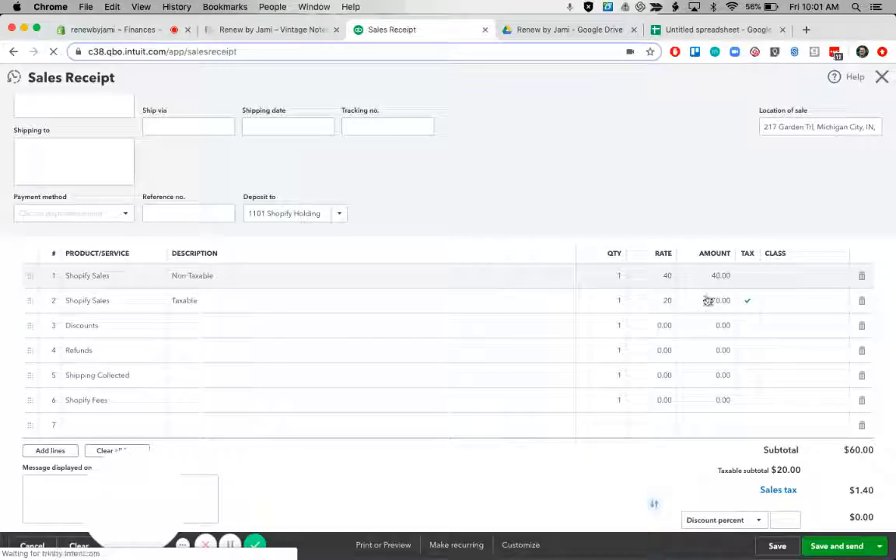
{"action": "left_click", "coordinate": [720, 278]}
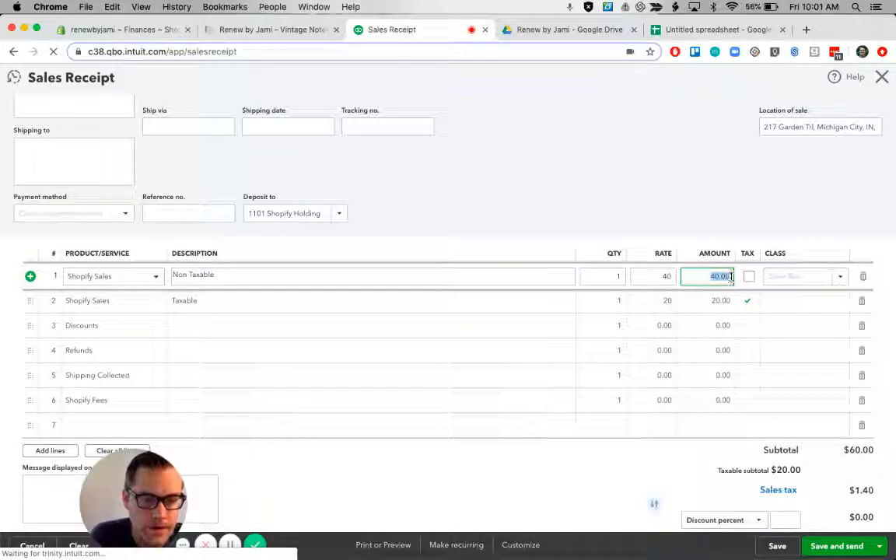
{"action": "type", "text": "-20"}
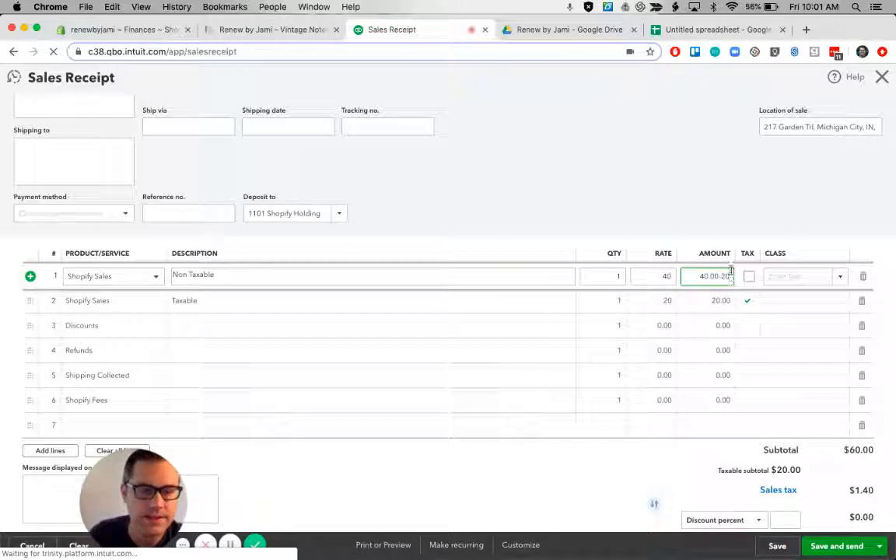
{"action": "left_click", "coordinate": [612, 167]}
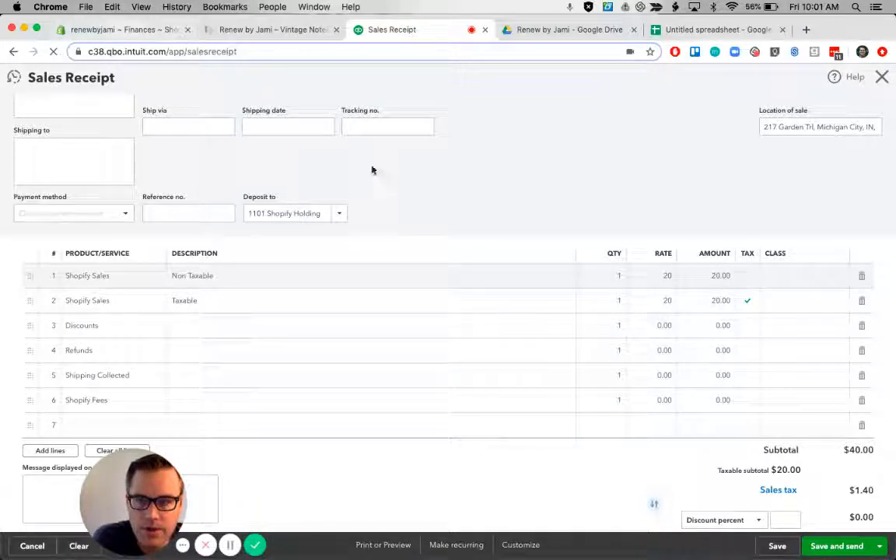
- Recheck gross sales in the Shopify finances report and reset the receipt's Taxable Shopify Sales amount to 0
{"action": "key", "text": "super+1"}
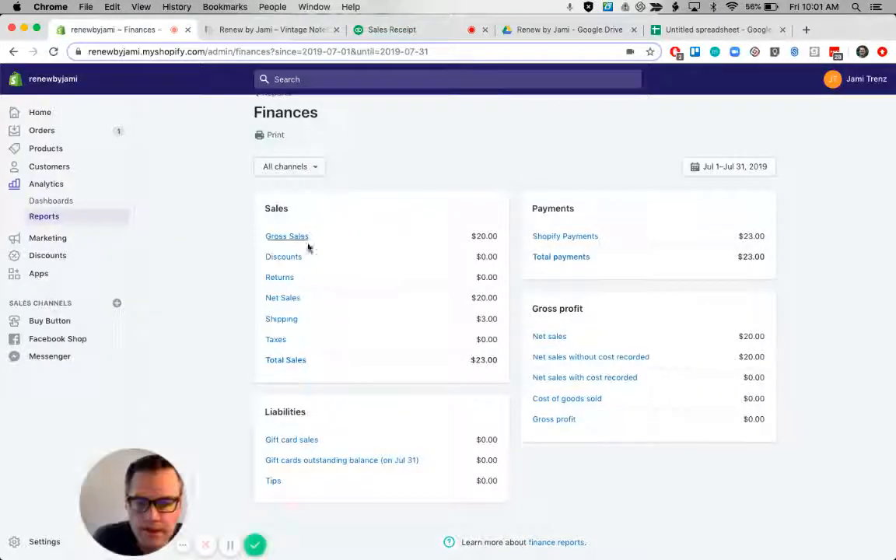
{"action": "left_click", "coordinate": [392, 31]}
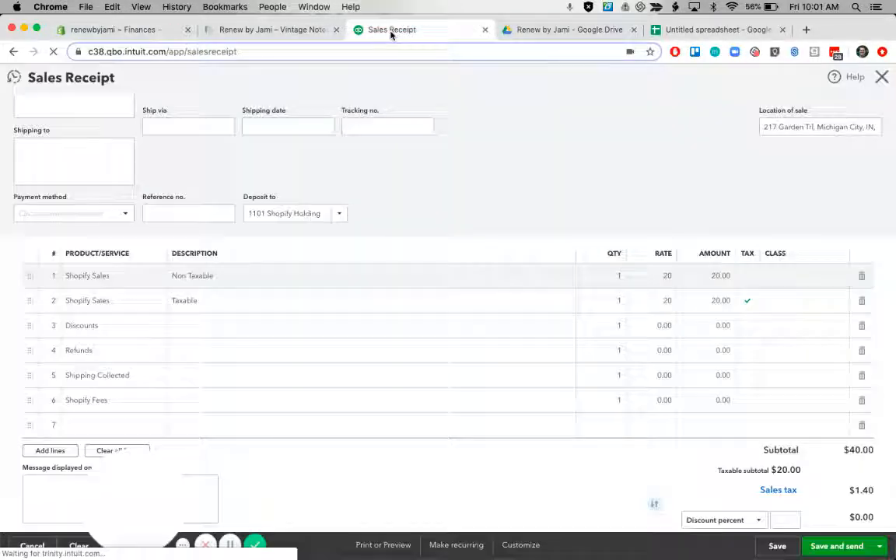
{"action": "left_click", "coordinate": [717, 279]}
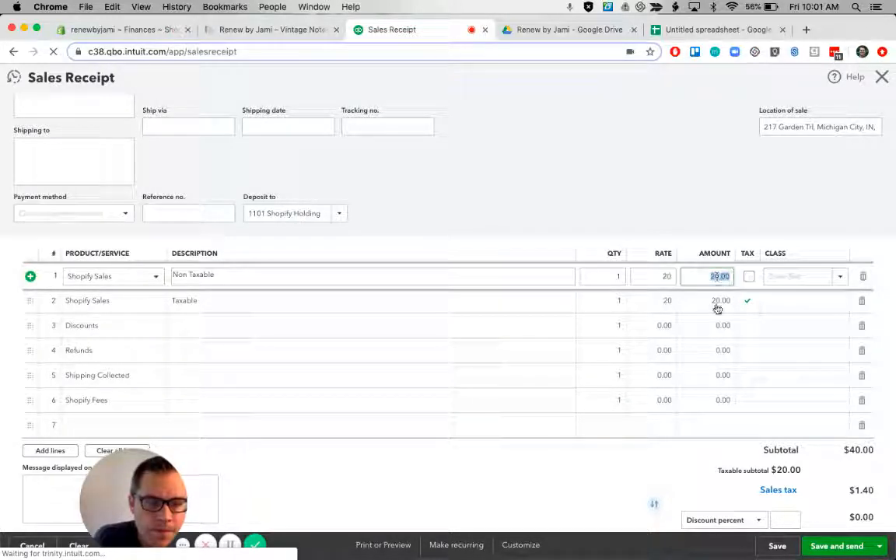
{"action": "left_click", "coordinate": [719, 302]}
{"action": "type", "text": "0"}
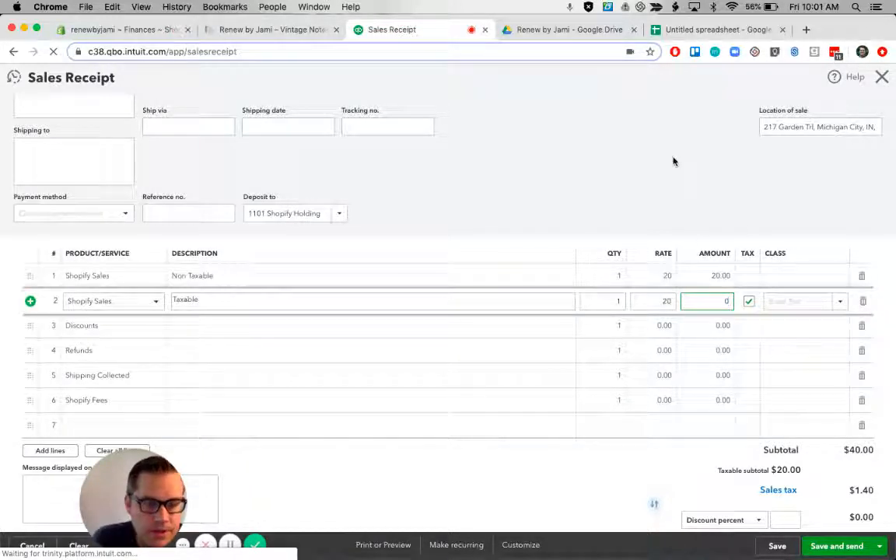
- Enter -5 as the amount on the sales receipt's Discounts line
{"action": "left_click", "coordinate": [715, 326]}
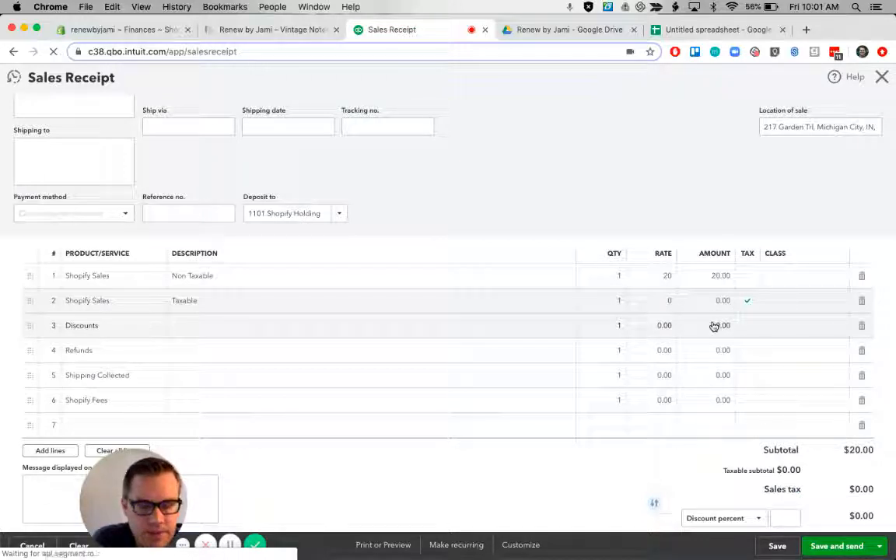
{"action": "left_click", "coordinate": [713, 325]}
{"action": "type", "text": "-5"}
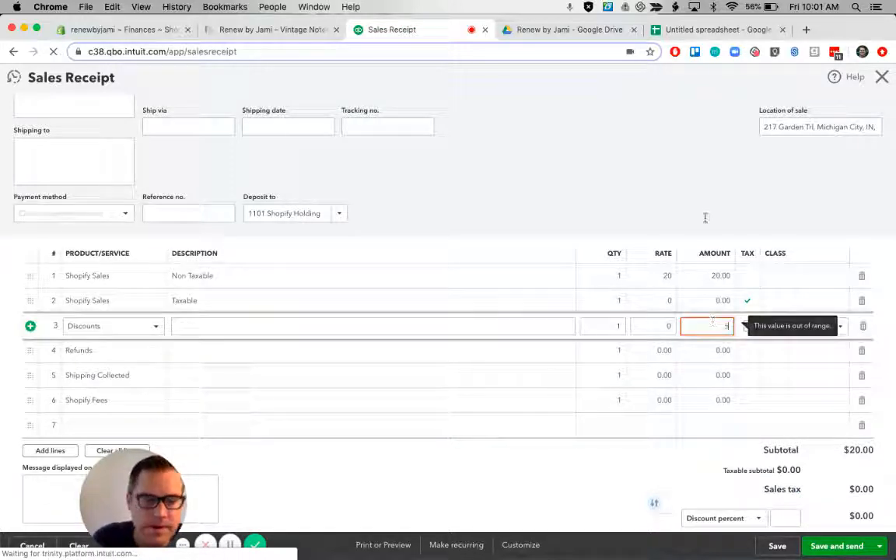
{"action": "left_click", "coordinate": [640, 208]}
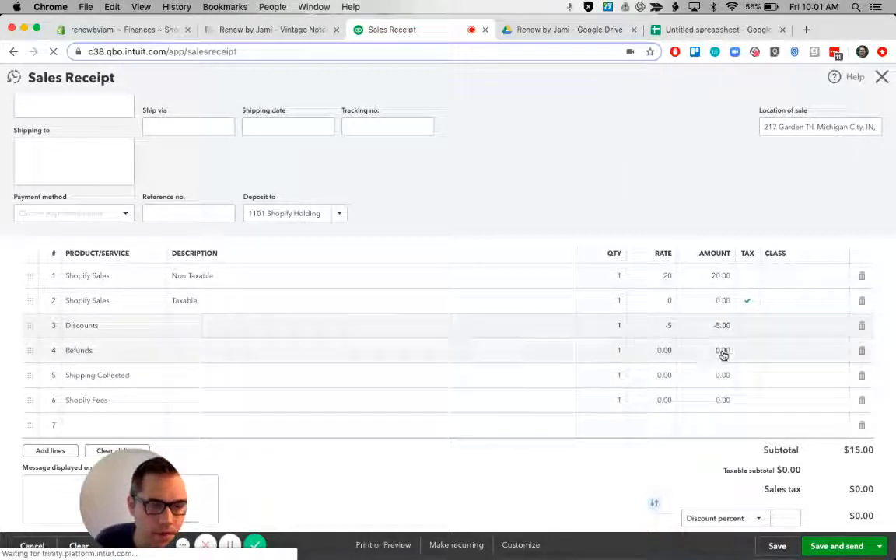
- Enter -2.2 as the amount on the sales receipt's Refunds line
{"action": "left_click", "coordinate": [722, 351]}
{"action": "type", "text": "-2.2"}
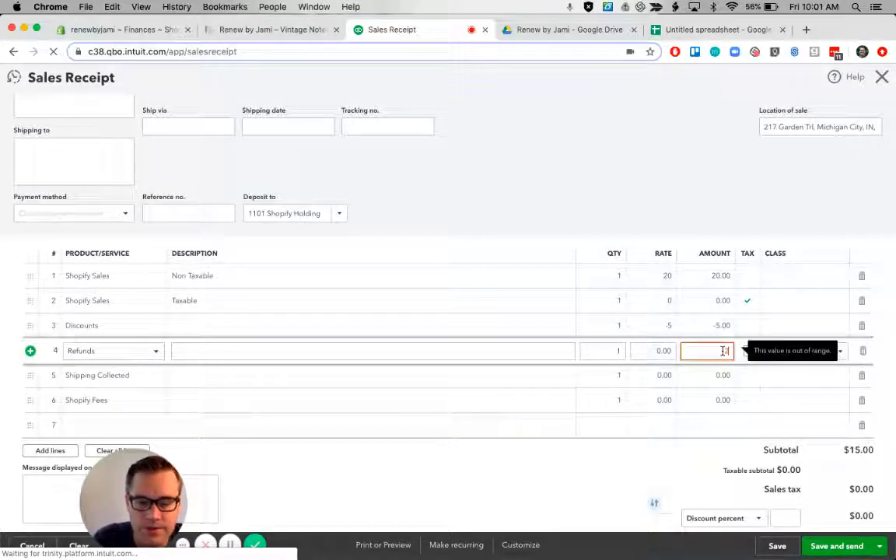
{"action": "left_click", "coordinate": [616, 172]}
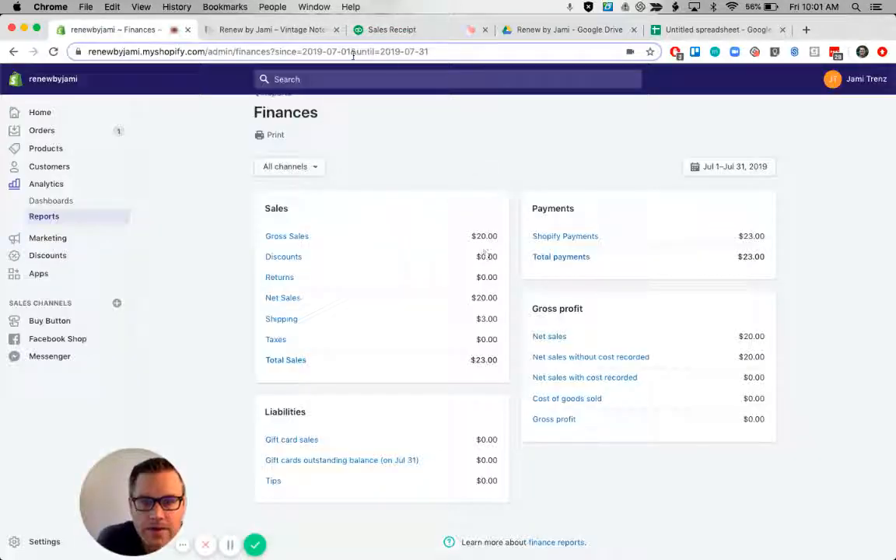
- Return to the QuickBooks sales receipt and set both the Discounts and Refunds line amounts to 0
{"action": "left_click", "coordinate": [397, 30]}
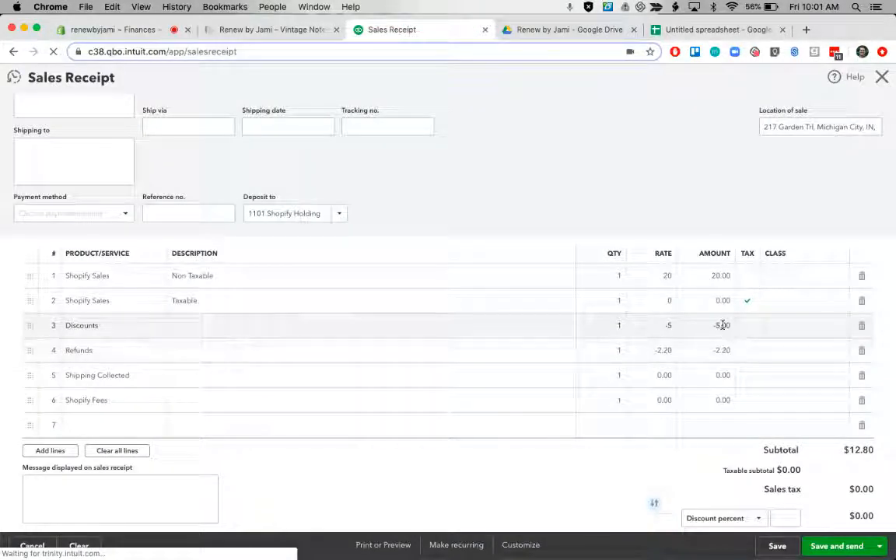
{"action": "left_click", "coordinate": [722, 325]}
{"action": "type", "text": "0"}
{"action": "left_click", "coordinate": [721, 350]}
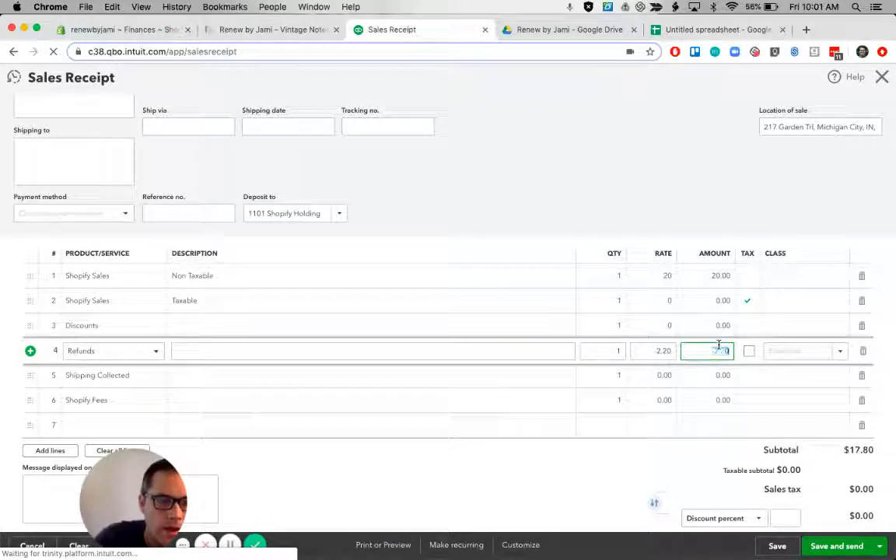
{"action": "type", "text": "0"}
{"action": "left_click", "coordinate": [631, 175]}
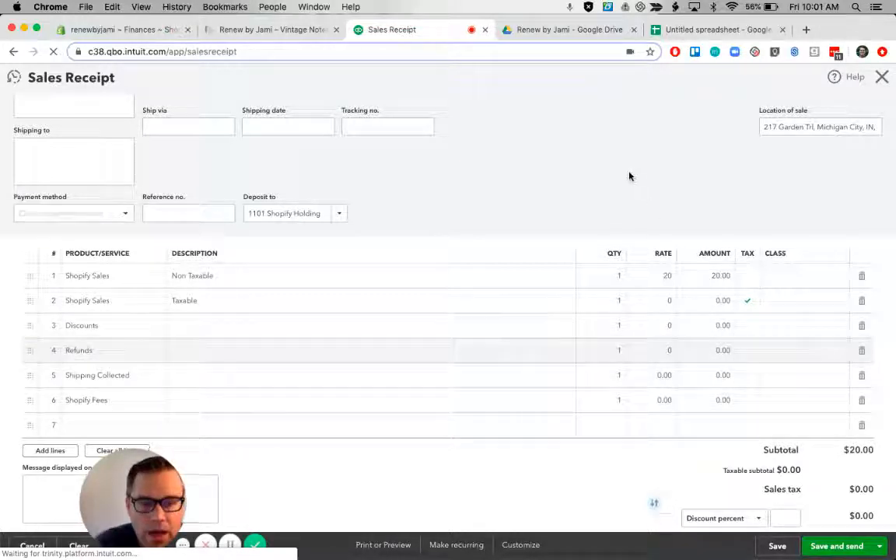
- Enter 3 as the amount on the receipt's Shipping Collected line
{"action": "left_click", "coordinate": [724, 379]}
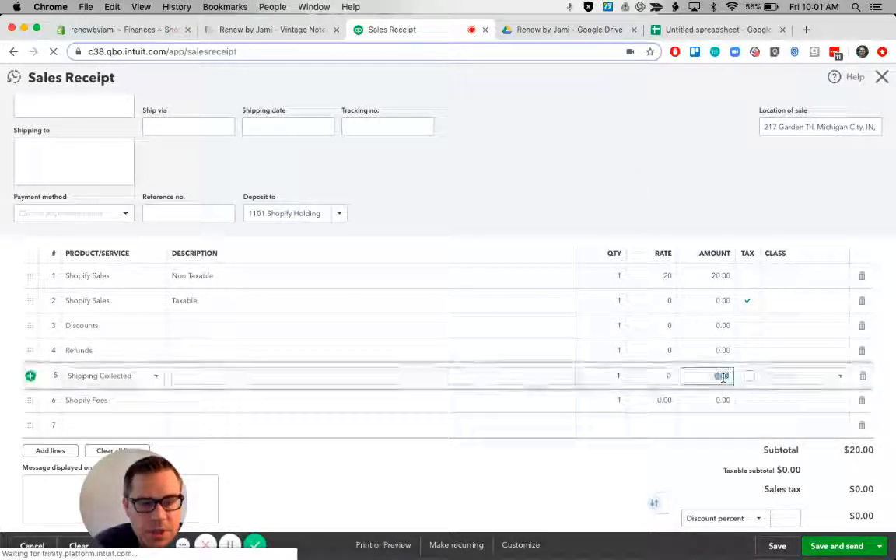
{"action": "type", "text": "3"}
{"action": "left_click", "coordinate": [617, 176]}
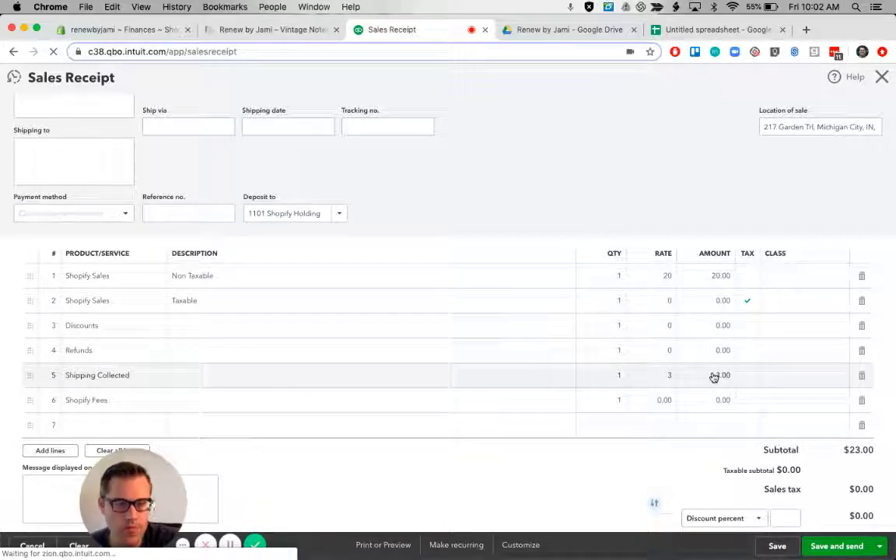
{"action": "left_click", "coordinate": [135, 423]}
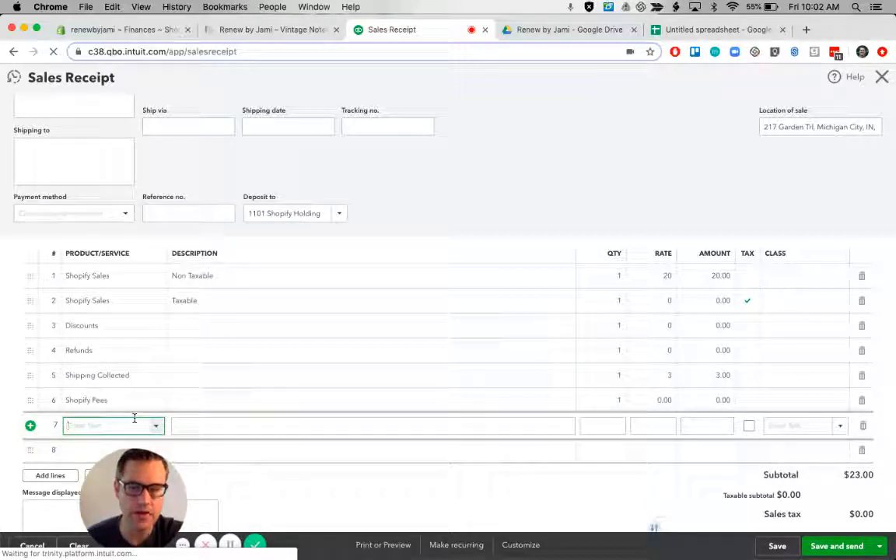
{"action": "left_click", "coordinate": [507, 153]}
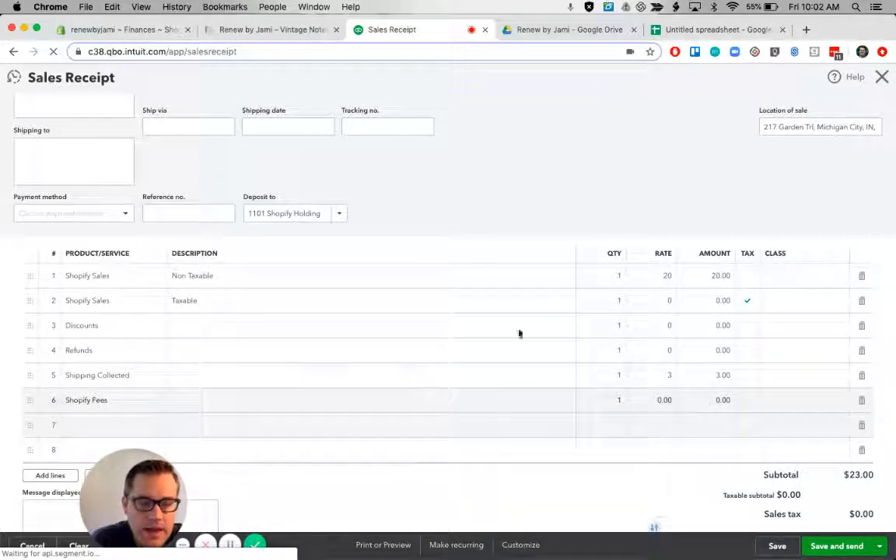
- Check the receipt date and line items, then save the sales receipt without sending it
{"action": "scroll", "coordinate": [433, 284], "scroll_direction": "up", "scroll_amount": 2}
{"action": "scroll", "coordinate": [432, 283], "scroll_direction": "up", "scroll_amount": 1}
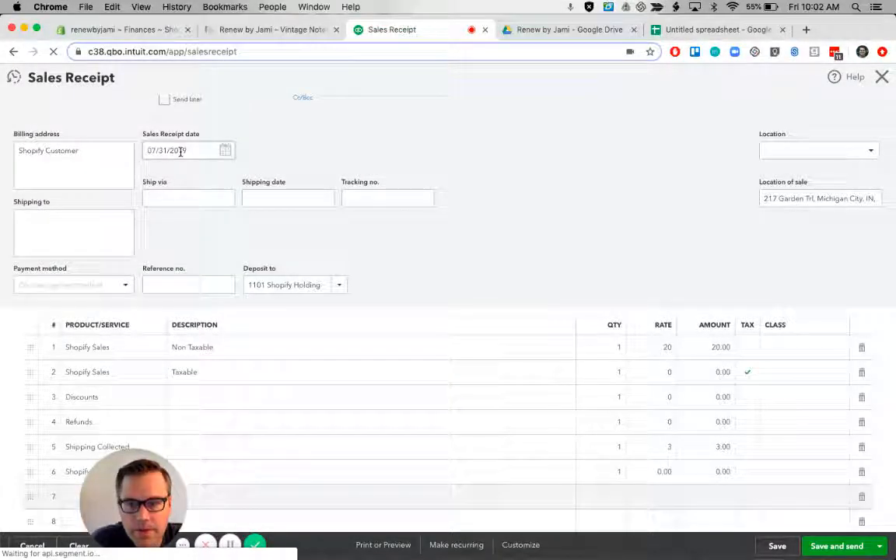
{"action": "scroll", "coordinate": [379, 115], "scroll_direction": "down", "scroll_amount": 1}
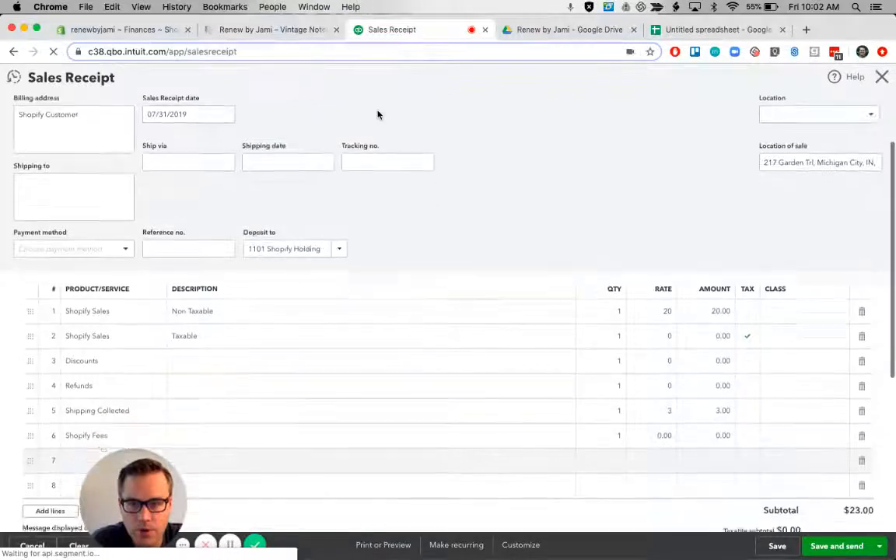
{"action": "scroll", "coordinate": [379, 114], "scroll_direction": "down", "scroll_amount": 4}
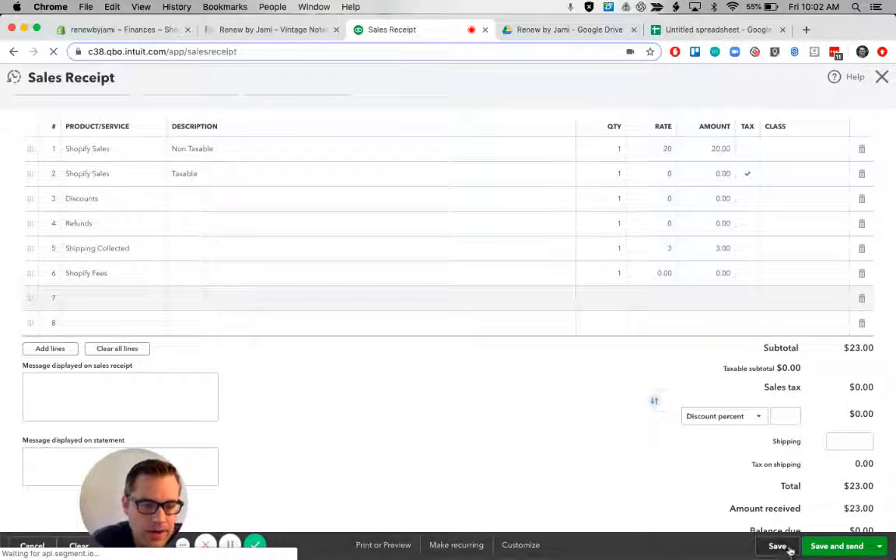
{"action": "left_click", "coordinate": [778, 546]}
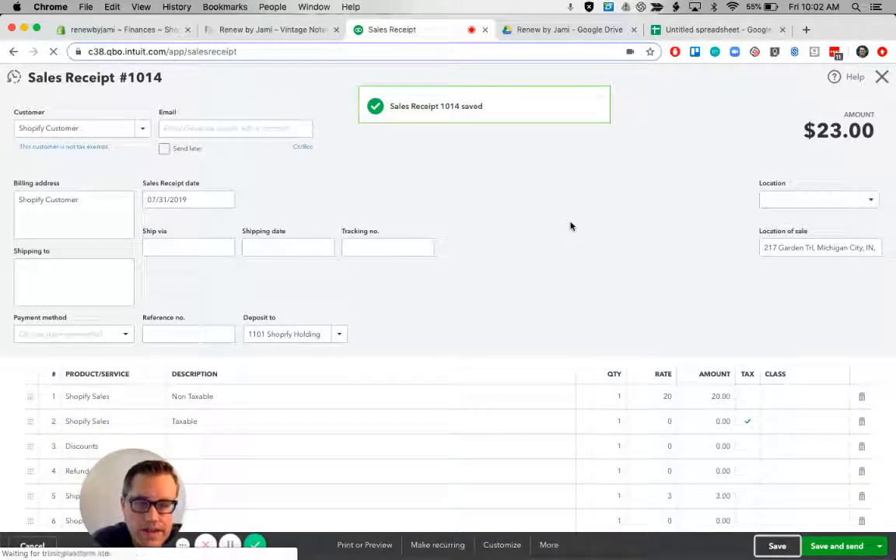
{"action": "scroll", "coordinate": [570, 226], "scroll_direction": "down", "scroll_amount": 5}
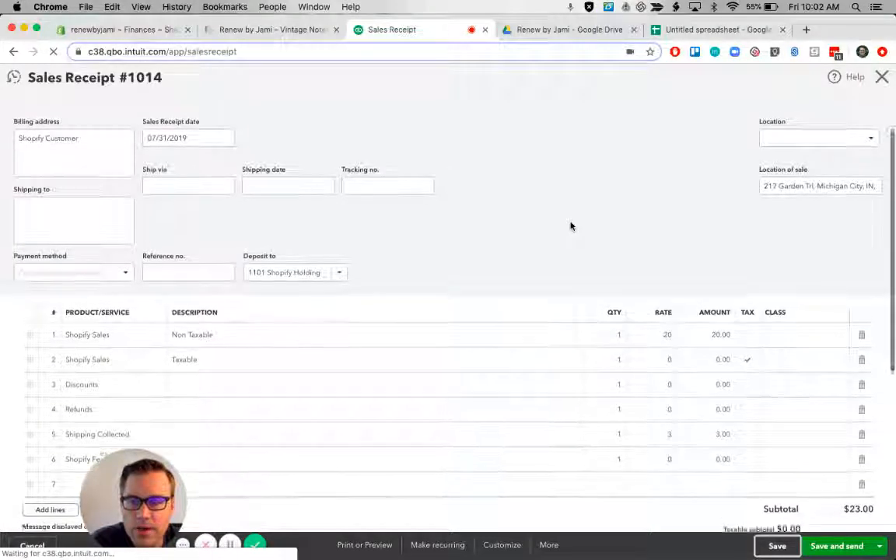
- Switch to the Shopify finances report for July 2019 and save it as a PDF in Downloads
{"action": "left_click", "coordinate": [134, 31]}
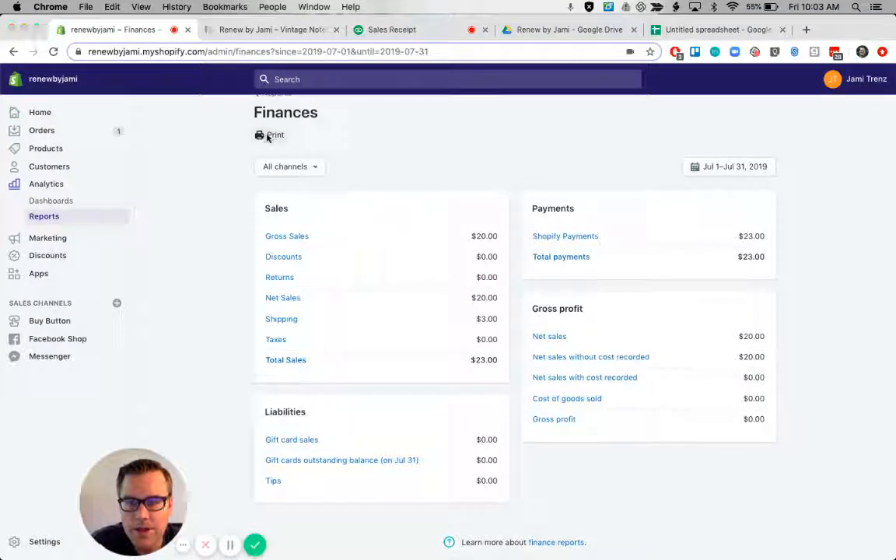
{"action": "left_click", "coordinate": [259, 133]}
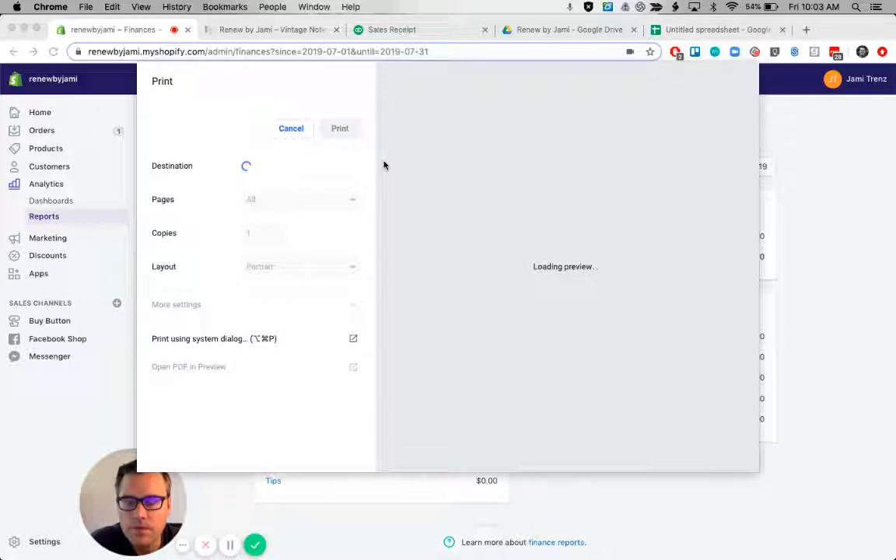
{"action": "left_click", "coordinate": [302, 166]}
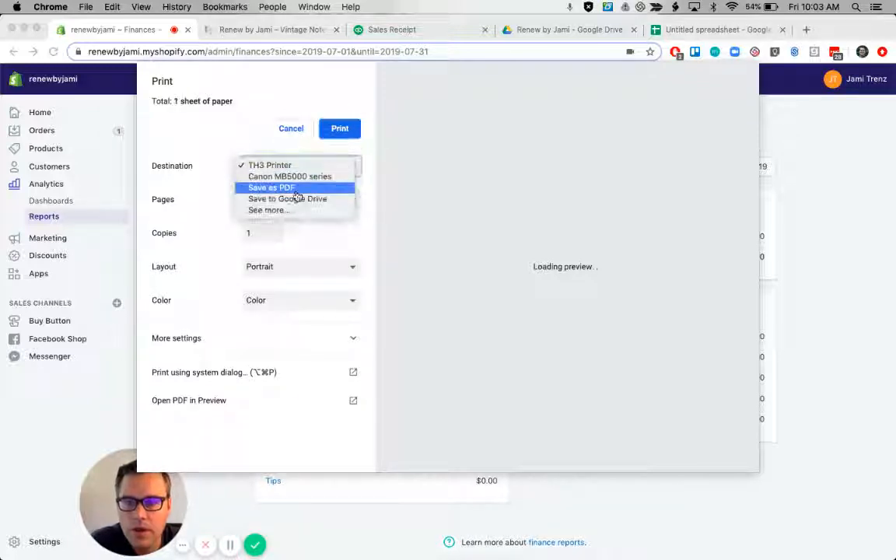
{"action": "left_click", "coordinate": [300, 185]}
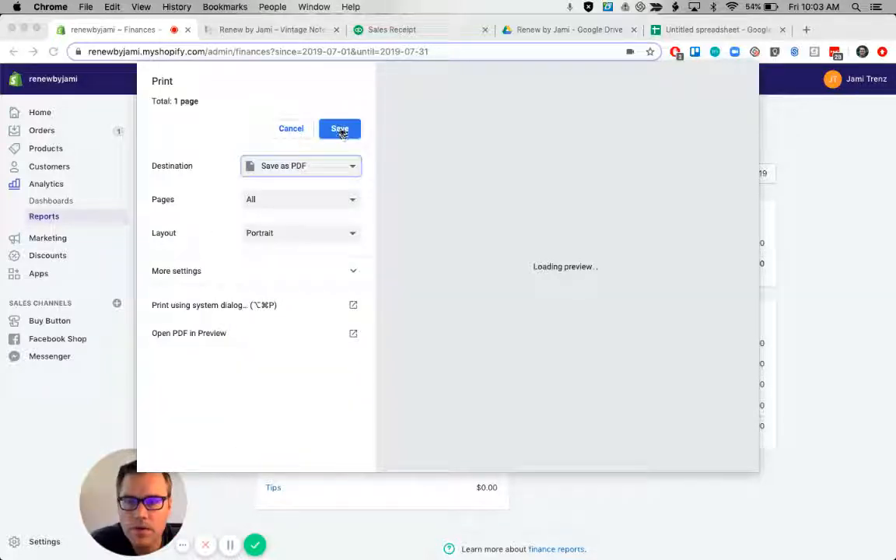
{"action": "left_click", "coordinate": [340, 129]}
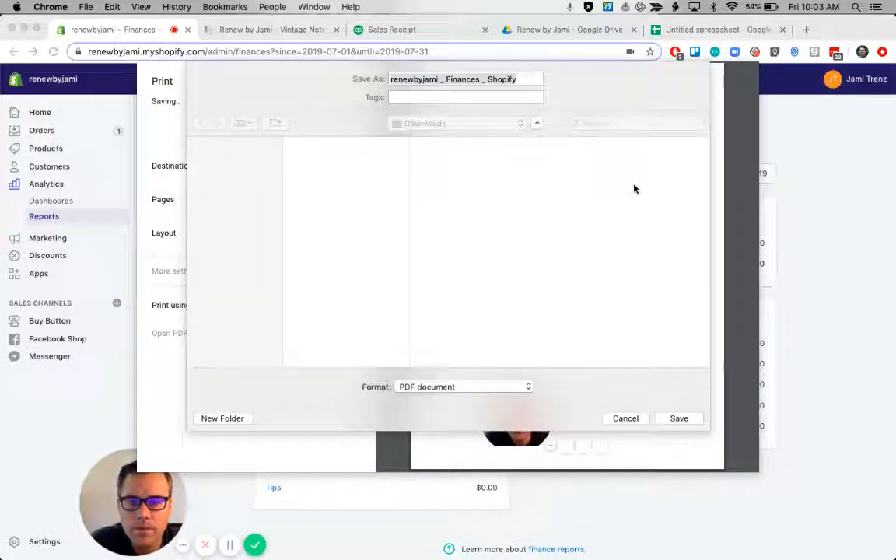
{"action": "left_click", "coordinate": [691, 420]}
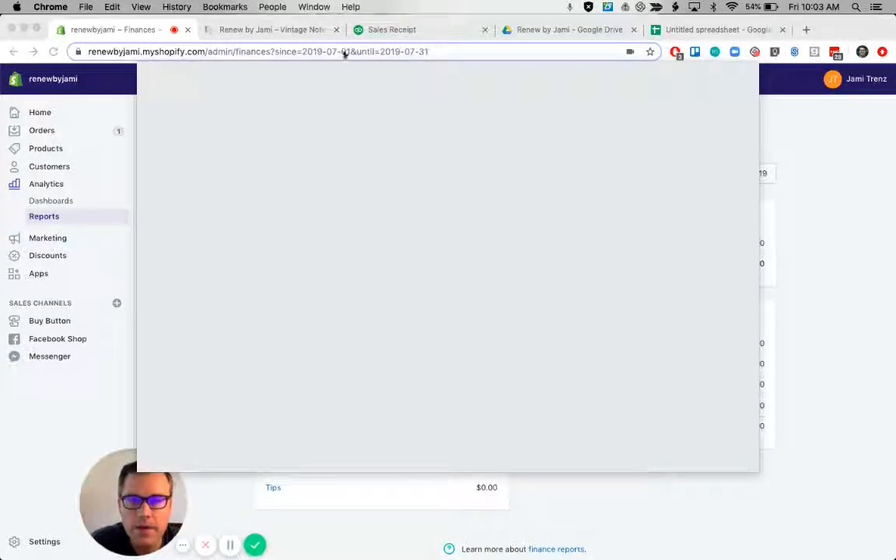
- Return to the saved QuickBooks sales receipt, check its Attachments area and save the receipt again
{"action": "left_click", "coordinate": [389, 29]}
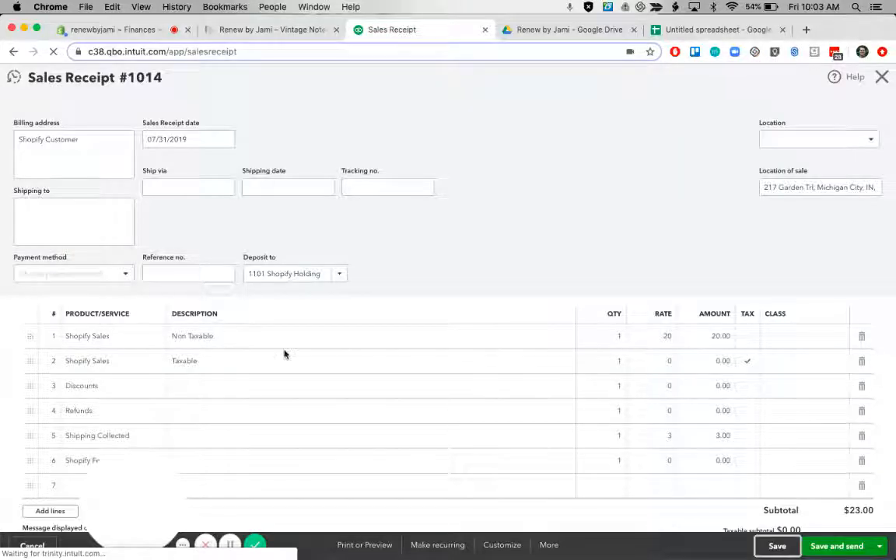
{"action": "scroll", "coordinate": [283, 353], "scroll_direction": "down", "scroll_amount": 3}
{"action": "scroll", "coordinate": [284, 354], "scroll_direction": "down", "scroll_amount": 2}
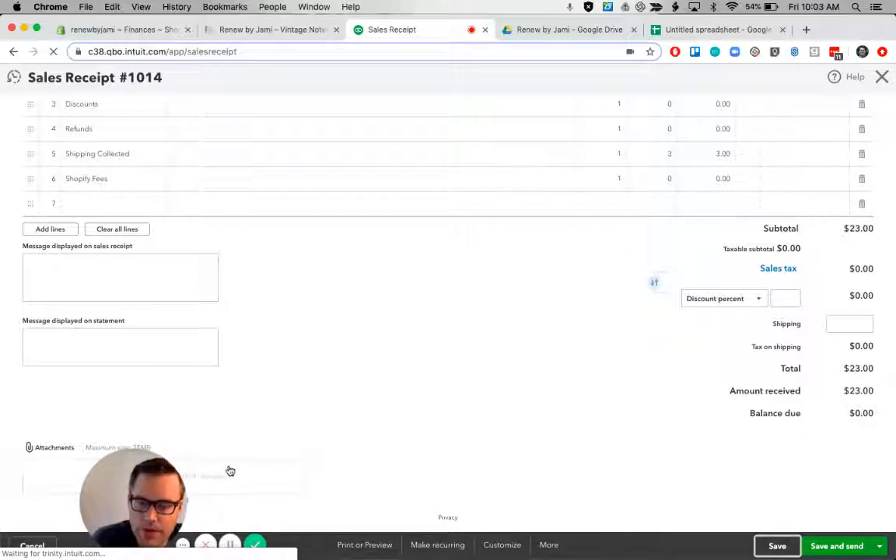
{"action": "left_click", "coordinate": [777, 546]}
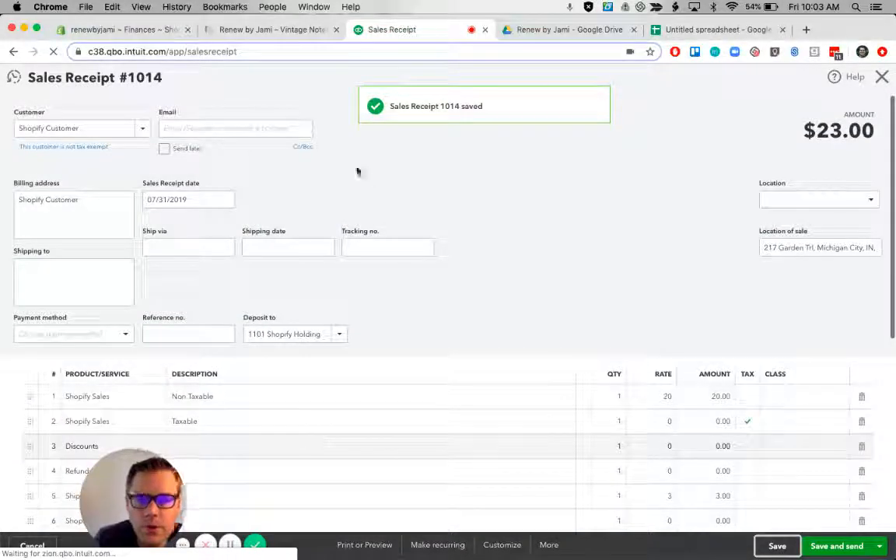
{"action": "scroll", "coordinate": [535, 220], "scroll_direction": "down", "scroll_amount": 1}
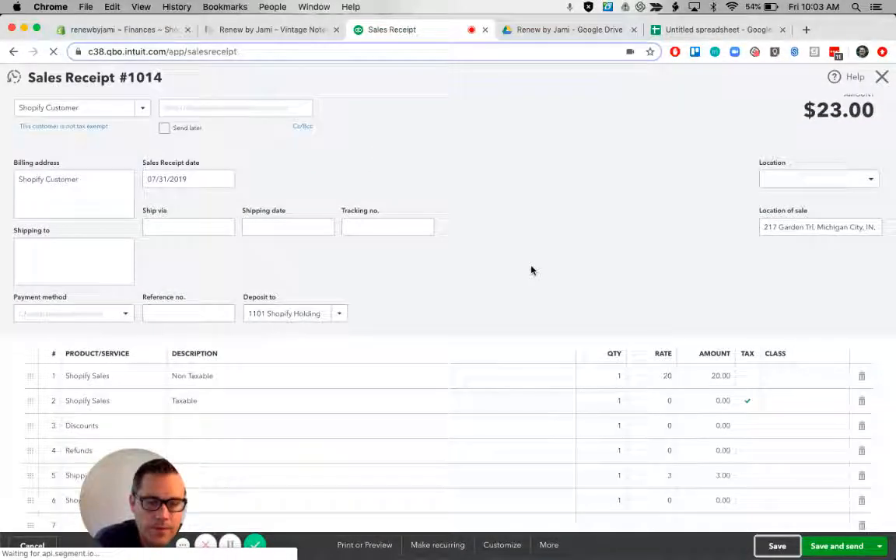
{"action": "scroll", "coordinate": [532, 270], "scroll_direction": "down", "scroll_amount": 2}
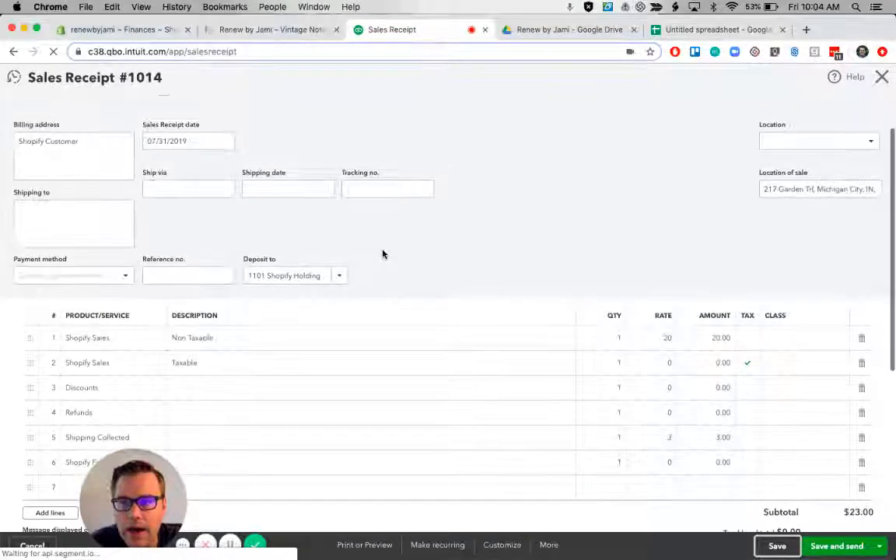
{"action": "scroll", "coordinate": [346, 296], "scroll_direction": "up", "scroll_amount": 2}
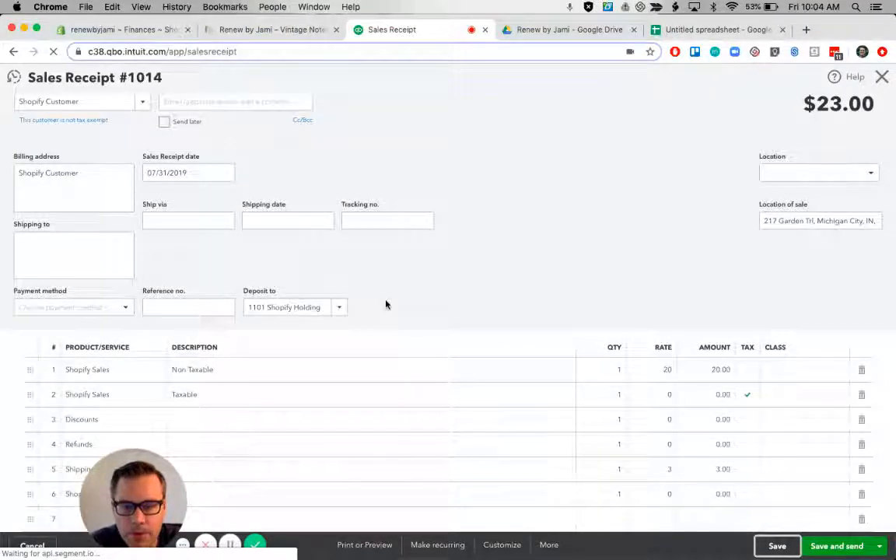
{"action": "scroll", "coordinate": [386, 305], "scroll_direction": "down", "scroll_amount": 1}
{"action": "scroll", "coordinate": [385, 304], "scroll_direction": "down", "scroll_amount": 2}
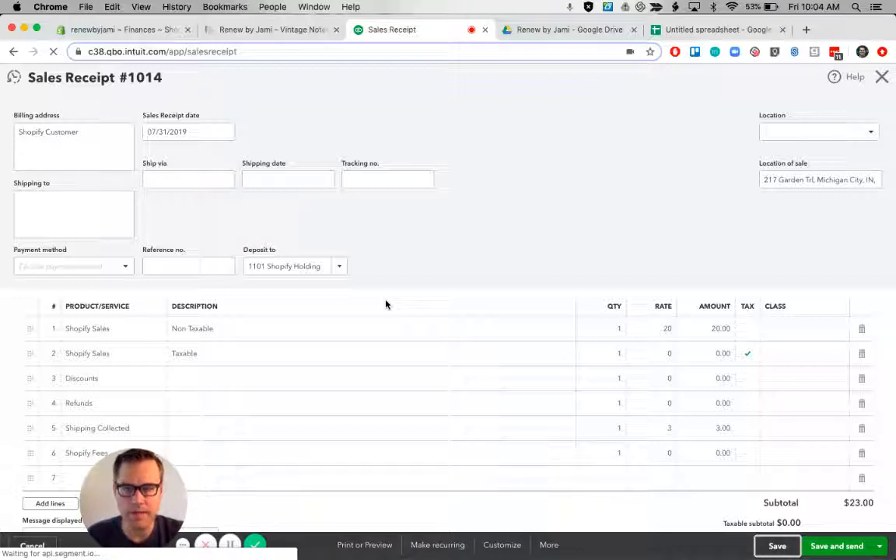
- Switch to Shopify and open the Shopify Payments payouts list from the store's payment provider settings
{"action": "left_click", "coordinate": [140, 31]}
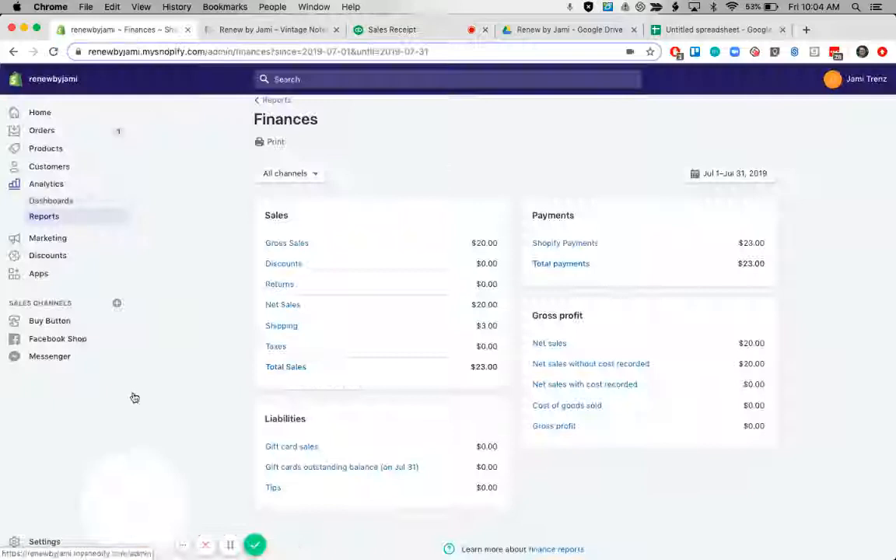
{"action": "left_click", "coordinate": [47, 542]}
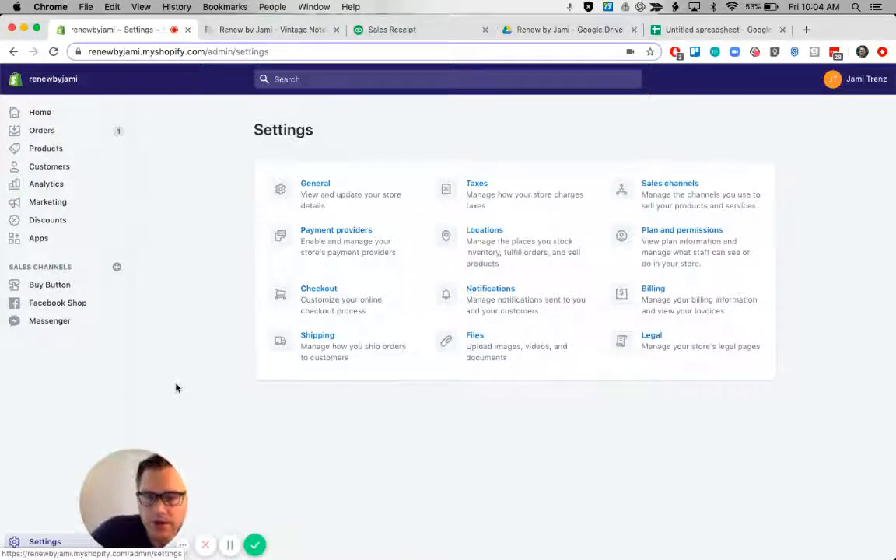
{"action": "left_click", "coordinate": [342, 239]}
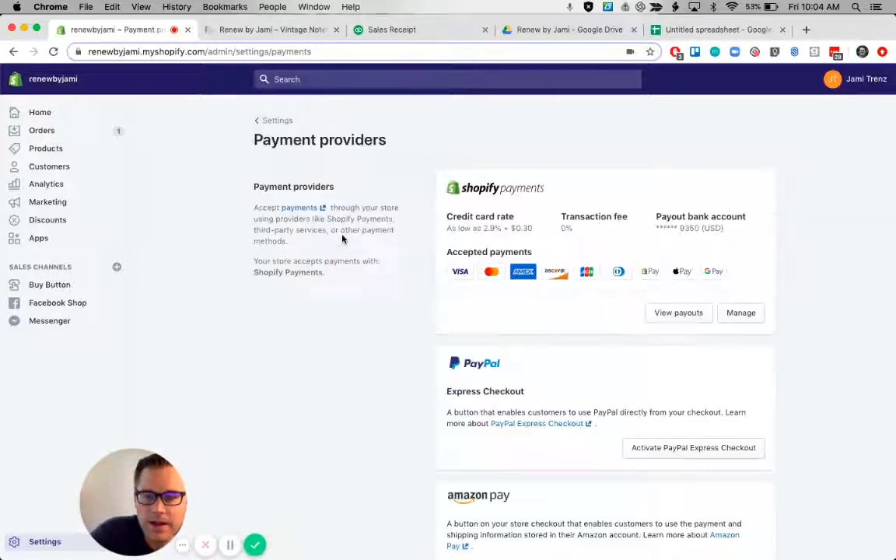
{"action": "left_click", "coordinate": [689, 316]}
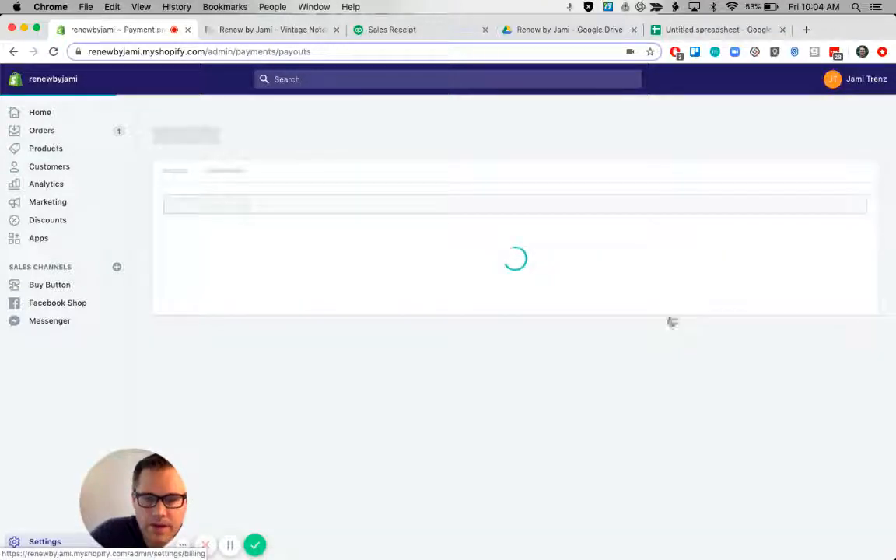
- Examine the payout dates, charges, fees and totals in the payouts list, highlighting all of its rows
{"action": "scroll", "coordinate": [394, 334], "scroll_direction": "down", "scroll_amount": 5}
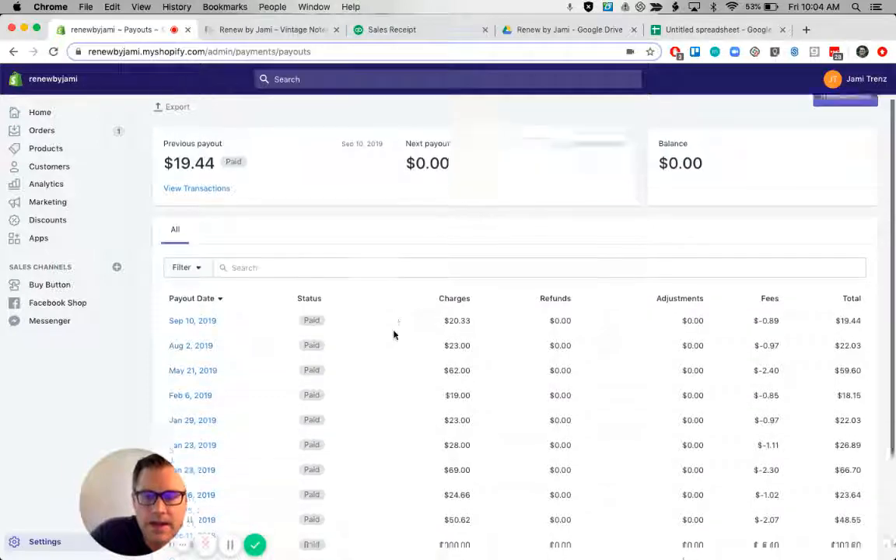
{"action": "scroll", "coordinate": [350, 311], "scroll_direction": "down", "scroll_amount": 1}
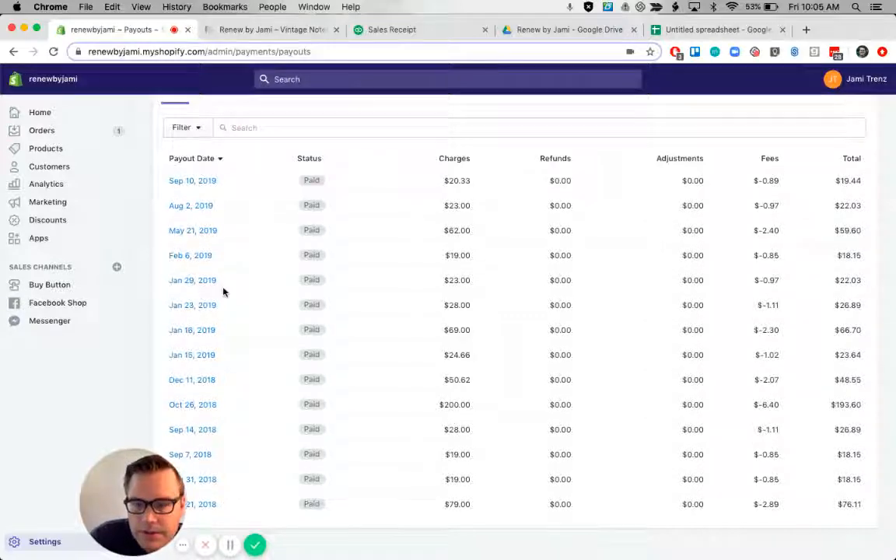
{"action": "scroll", "coordinate": [223, 292], "scroll_direction": "down", "scroll_amount": 1}
{"action": "scroll", "coordinate": [223, 292], "scroll_direction": "up", "scroll_amount": 2}
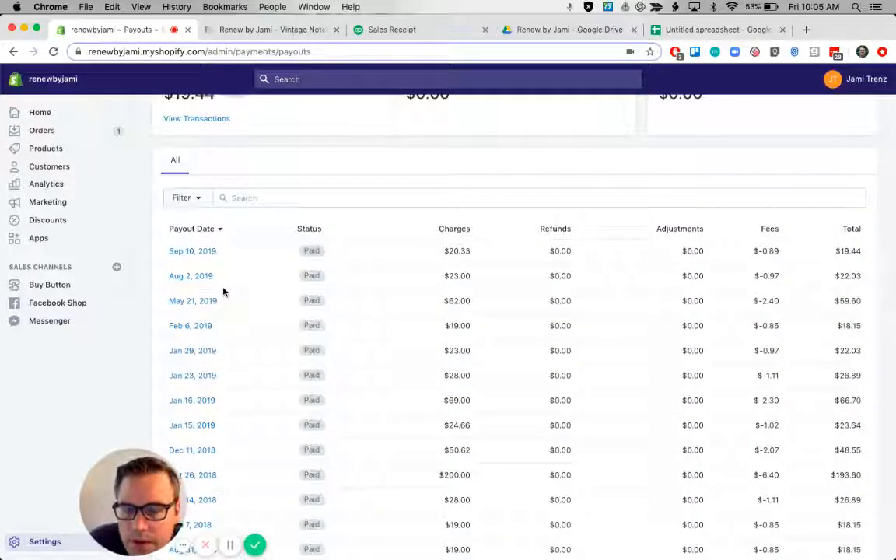
{"action": "scroll", "coordinate": [223, 291], "scroll_direction": "down", "scroll_amount": 2}
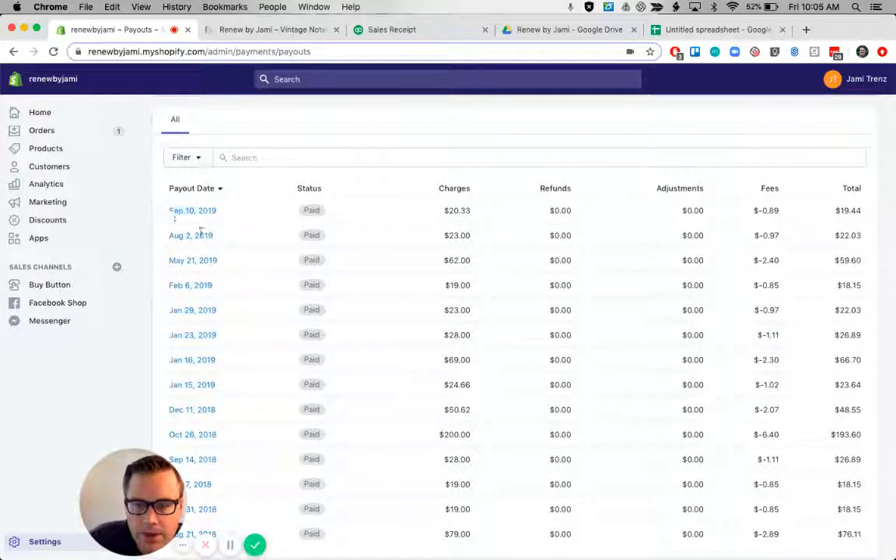
{"action": "left_click_drag", "start_coordinate": [149, 196], "coordinate": [854, 516]}
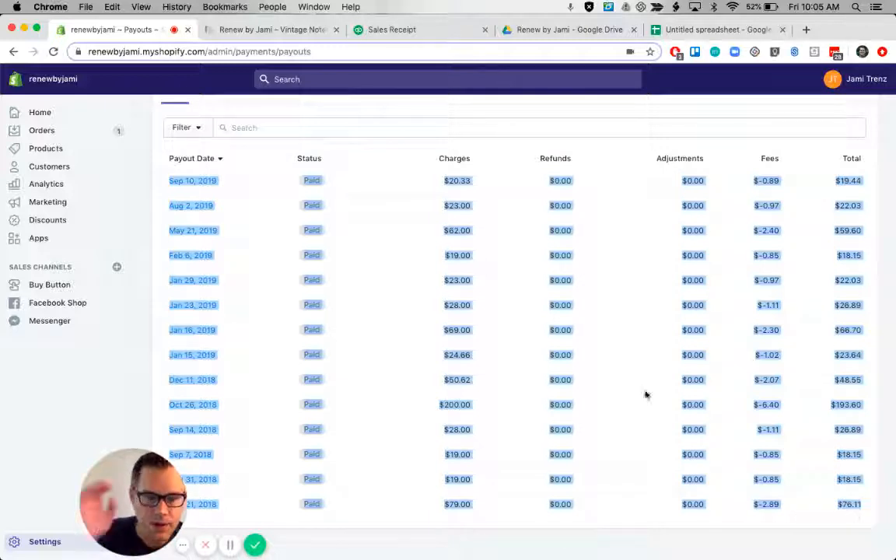
{"action": "scroll", "coordinate": [645, 394], "scroll_direction": "up", "scroll_amount": 2}
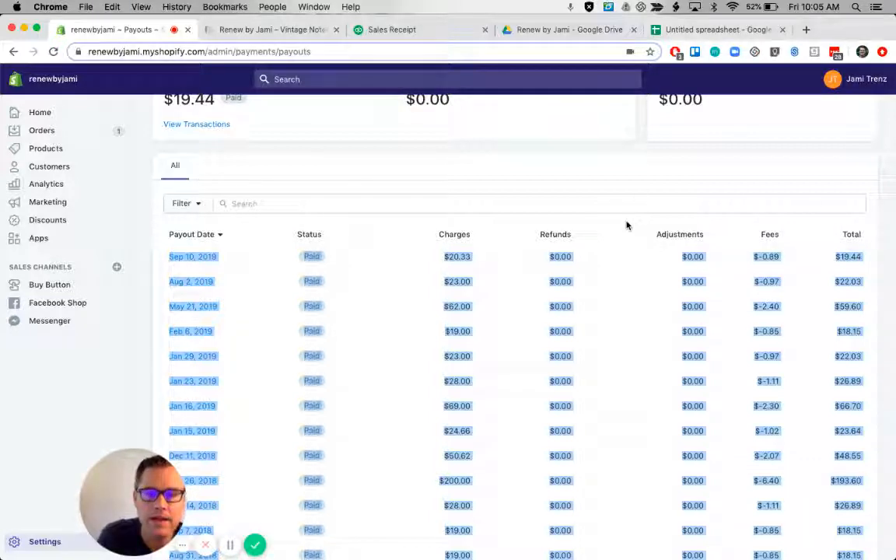
- Copy all payout rows from the Shopify payouts list and paste them into the untitled Google Sheets spreadsheet starting at cell A3
{"action": "scroll", "coordinate": [627, 225], "scroll_direction": "down", "scroll_amount": 3}
{"action": "scroll", "coordinate": [628, 225], "scroll_direction": "up", "scroll_amount": 5}
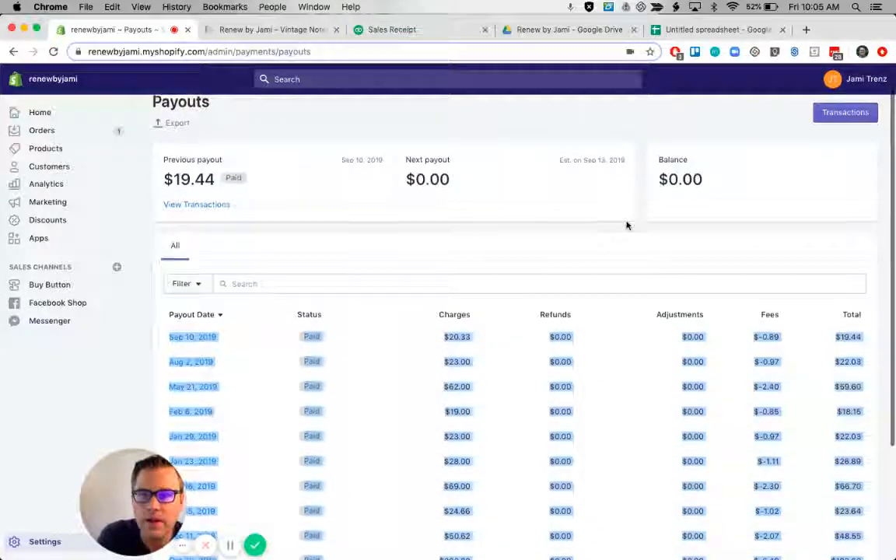
{"action": "scroll", "coordinate": [627, 226], "scroll_direction": "up", "scroll_amount": 2}
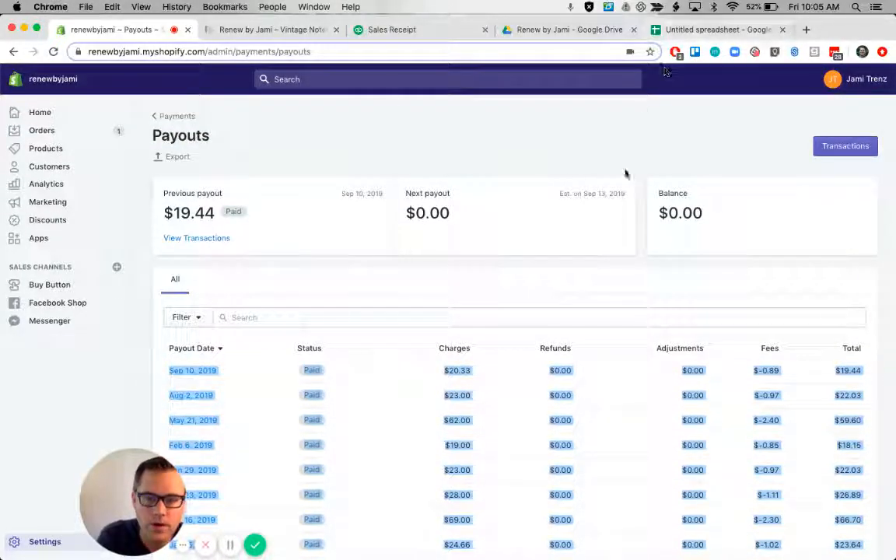
{"action": "scroll", "coordinate": [626, 173], "scroll_direction": "down", "scroll_amount": 3}
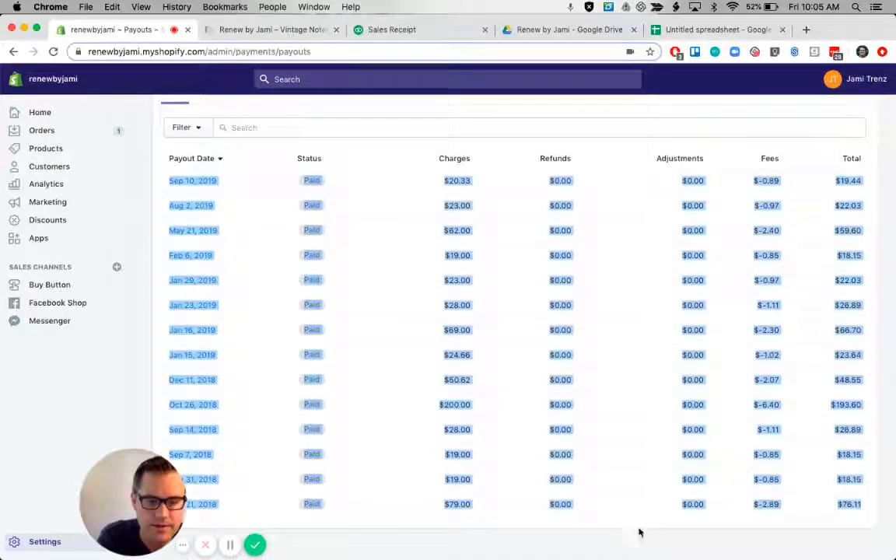
{"action": "left_click", "coordinate": [640, 532]}
{"action": "left_click_drag", "start_coordinate": [165, 179], "coordinate": [784, 506]}
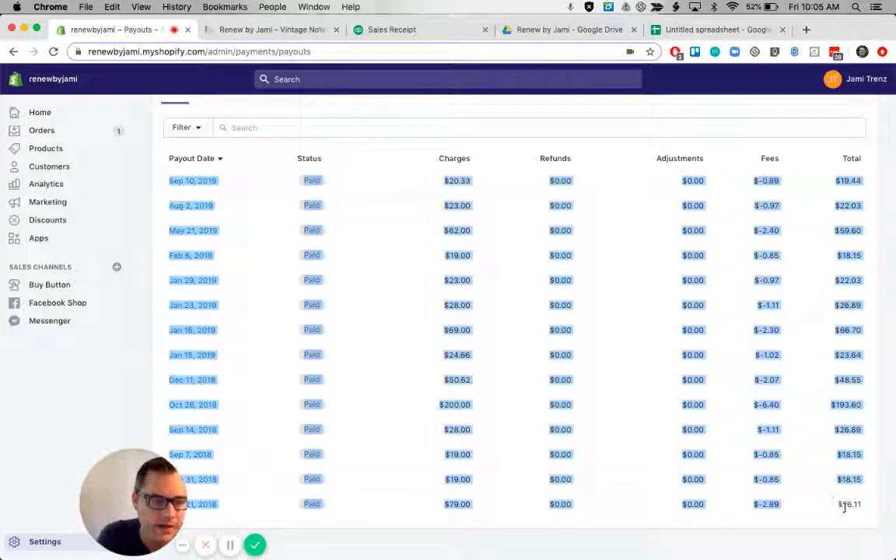
{"action": "left_click", "coordinate": [689, 29]}
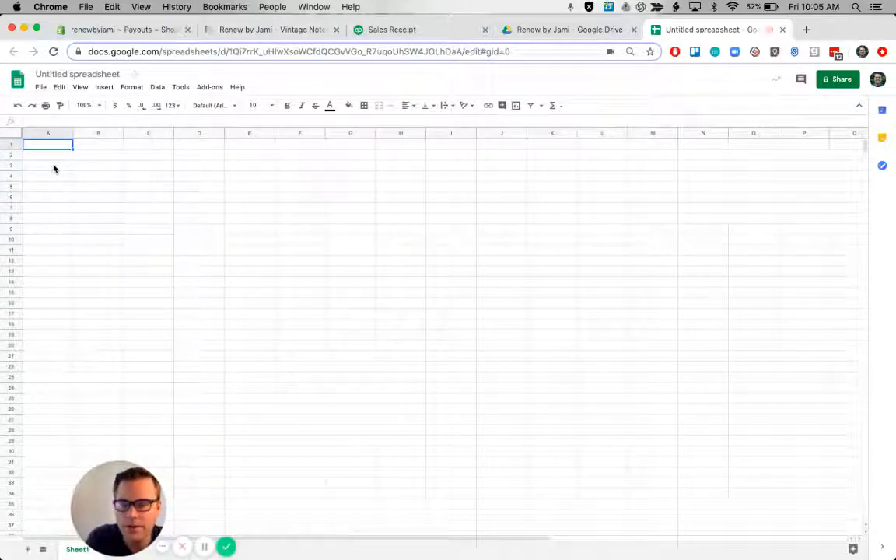
{"action": "left_click", "coordinate": [54, 168]}
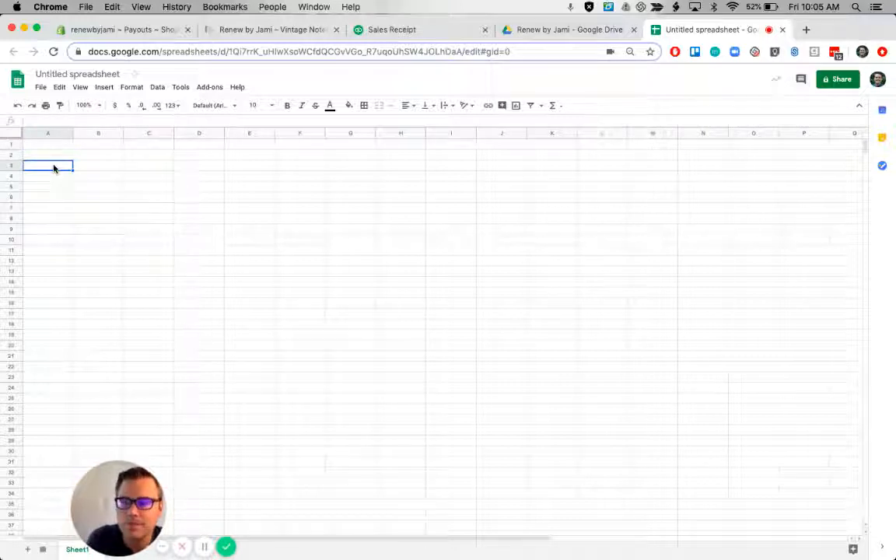
{"action": "type", "text": "Sep 10, 2019\tPaid\t$20.33\t$0.00\t$0.00\t-$0.89\t$19.44 Aug 2, 2019\tPaid\t$23.00\t$0.00\t$0.00\t-$0.97\t$22.03 May 21, 2019\tPaid\t$62.00\t$0.00\t$0.00\t-$2.40\t$59.60 Feb 6, 2019\tPaid\t$19.00\t$0.00\t$0.00\t-$0.85\t$18.15 Jan 29, 2019\tPaid\t$23.00\t$0.00\t$0.00\t-$0.97\t$22.03 Jan 23, 2019\tPaid\t$28.00\t$0.00\t$0.00\t-$1.11\t$26.89 Jan 16, 2019\tPaid\t$69.00\t$0.00\t$0.00\t-$2.30\t$66.70 Jan 15, 2019\tPaid\t$24.66\t$0.00\t$0.00\t-$1.02\t$23.64 Dec 11, 2018\tPaid\t$50.62\t$0.00\t$0.00\t-$2.07\t$48.55 Oct 26, 2018\tPaid\t$200.00\t$0.00\t$0.00\t-$6.40\t$193.60 Sep 14, 2018\tPaid\t$28.00\t$0.00\t$0.00\t-$1.11\t$26.89 Sep 7, 2018\tPaid\t$19.00\t$0.00\t$0.00\t-$0.85\t$18.15 Aug 31, 2018\tPaid\t$19.00\t$0.00\t$0.00\t-$0.85\t$18.15 Aug 21, 2018\tPaid\t$79.00\t$0.00\t$0.00\t-$2.89"}
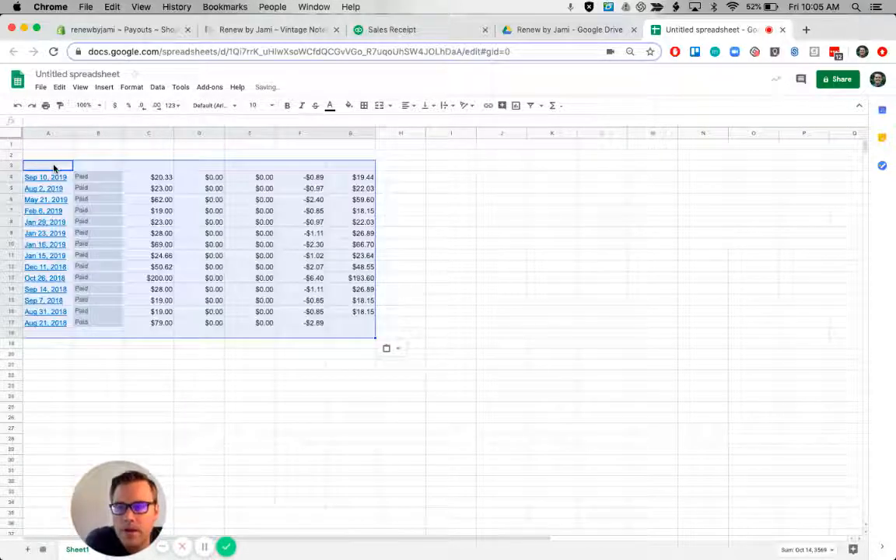
{"action": "left_click", "coordinate": [259, 375]}
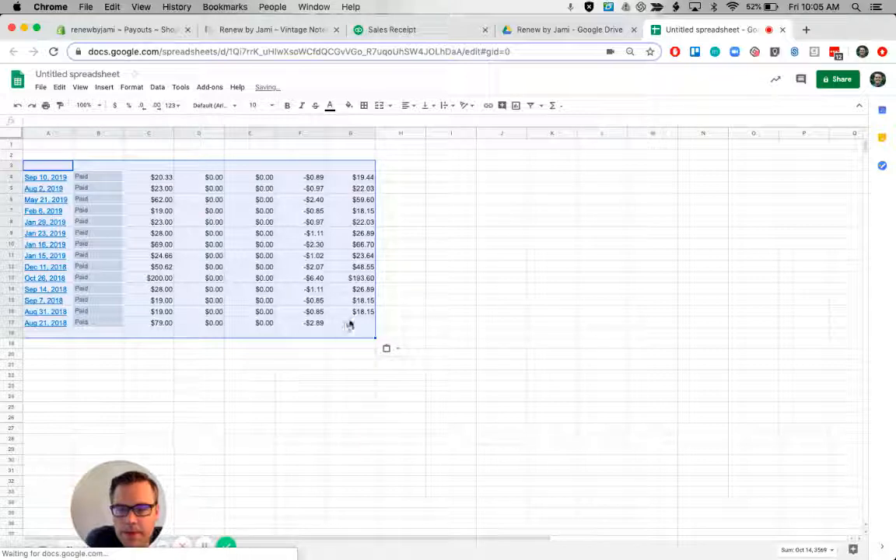
- Fill in the missing total of the Aug 21, 2018 payout in the spreadsheet with 76.11, checking it against Shopify's payouts list
{"action": "left_click", "coordinate": [352, 322]}
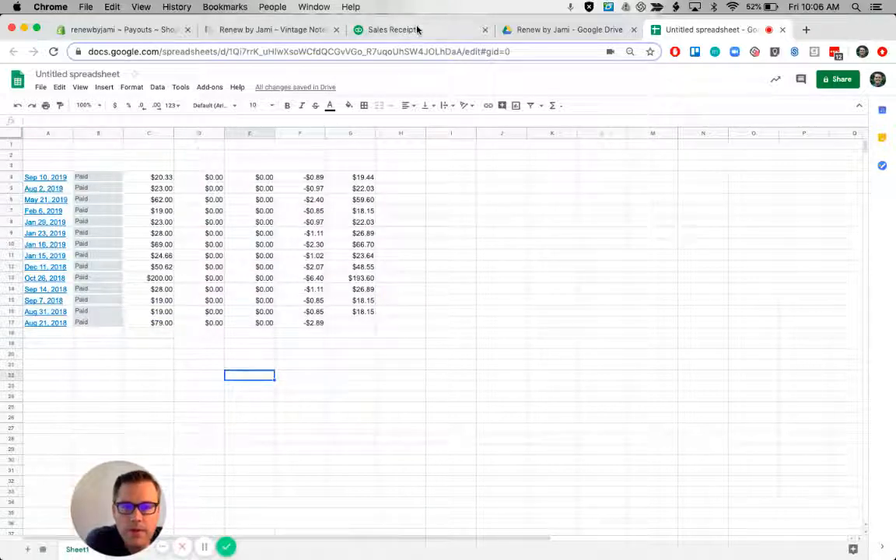
{"action": "left_click", "coordinate": [389, 29]}
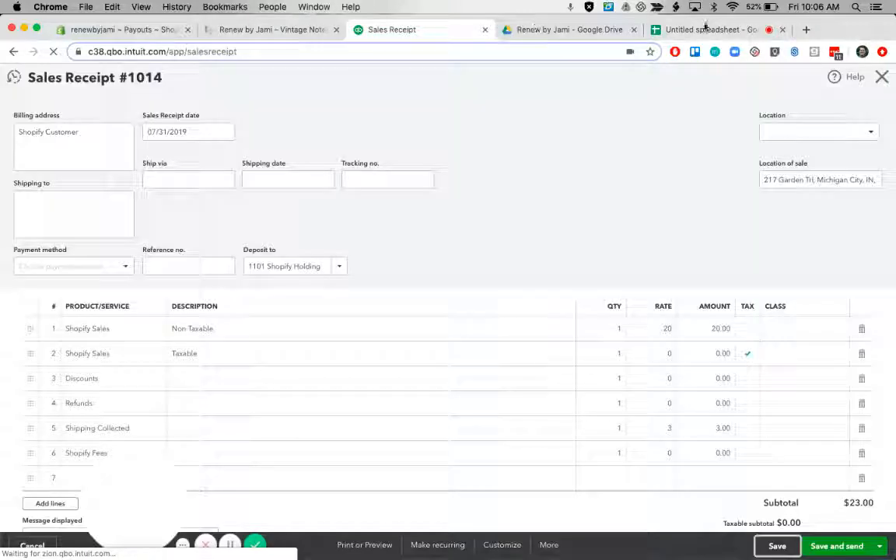
{"action": "left_click", "coordinate": [140, 30]}
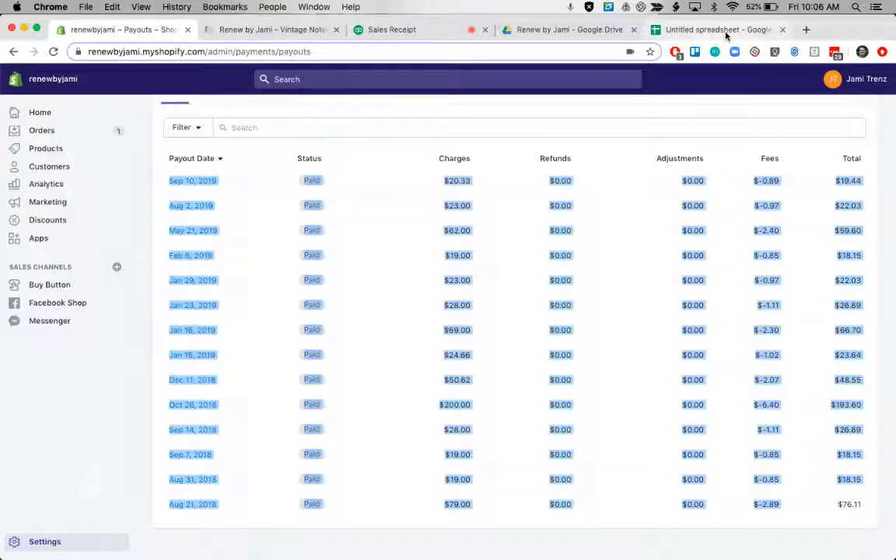
{"action": "left_click", "coordinate": [726, 35]}
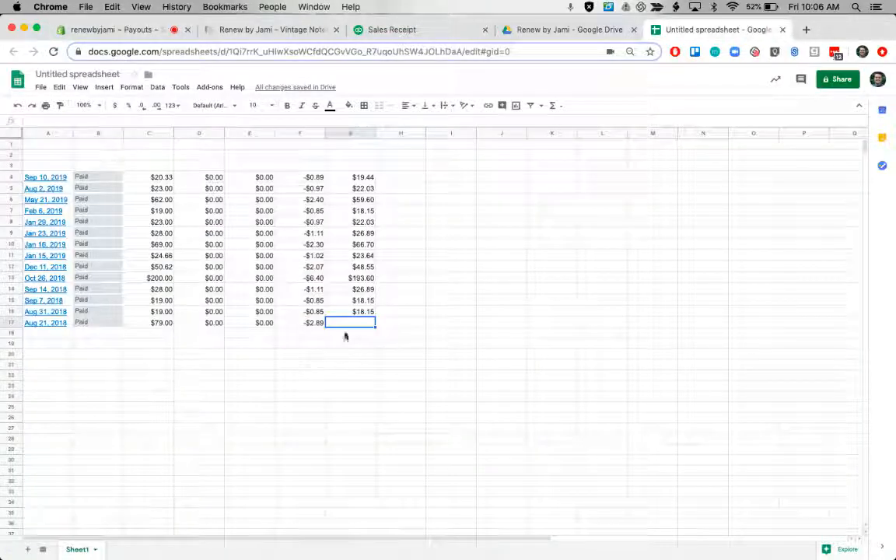
{"action": "type", "text": "76.11"}
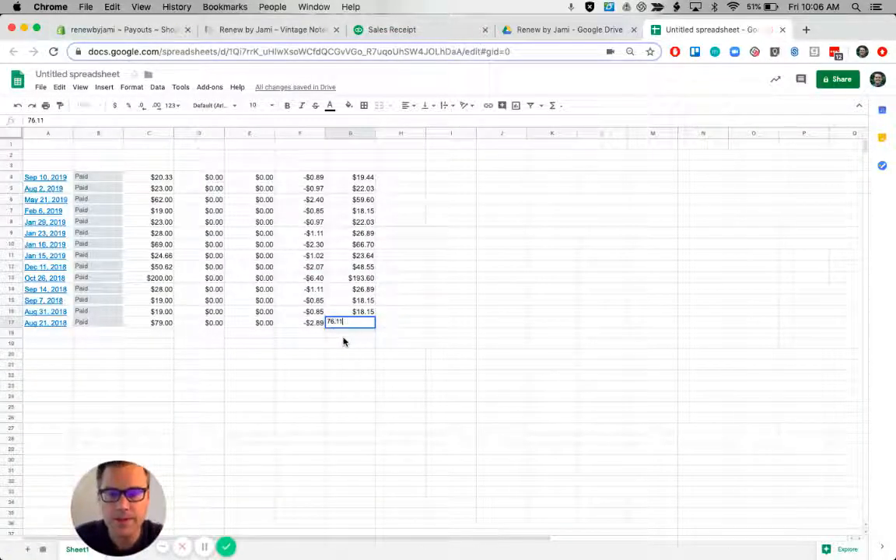
{"action": "left_click", "coordinate": [319, 388]}
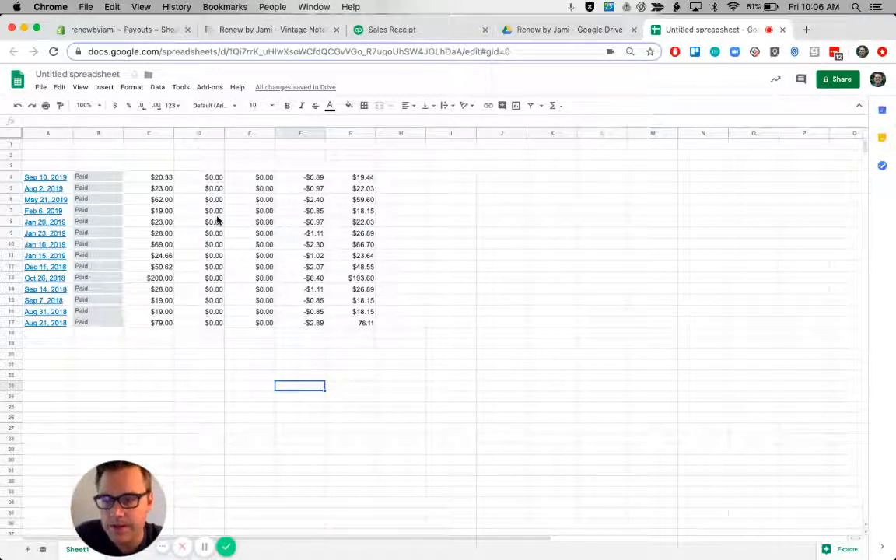
- Examine the Aug 2, 2019 payout's amounts and fee in the spreadsheet, and sum the fees of the May 21 to Jan 29, 2019 payouts
{"action": "left_click", "coordinate": [97, 191]}
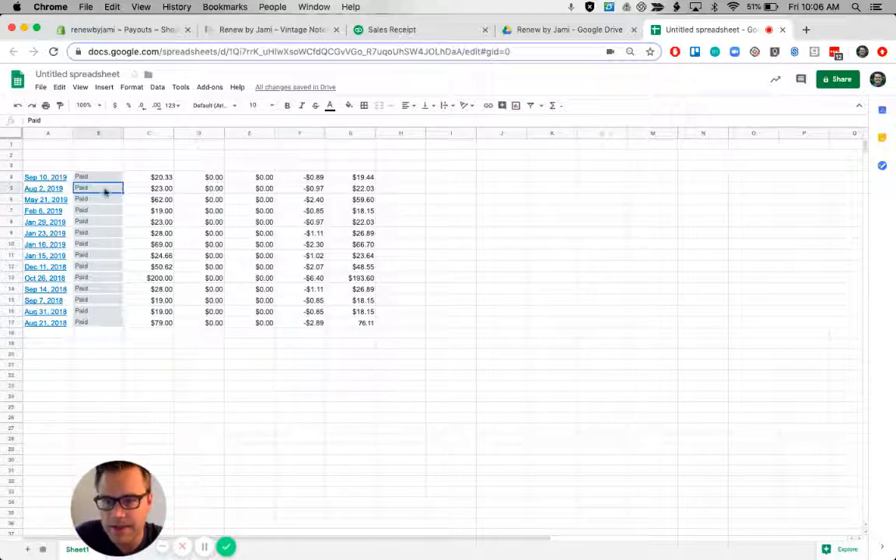
{"action": "left_click", "coordinate": [187, 189]}
{"action": "left_click", "coordinate": [257, 190]}
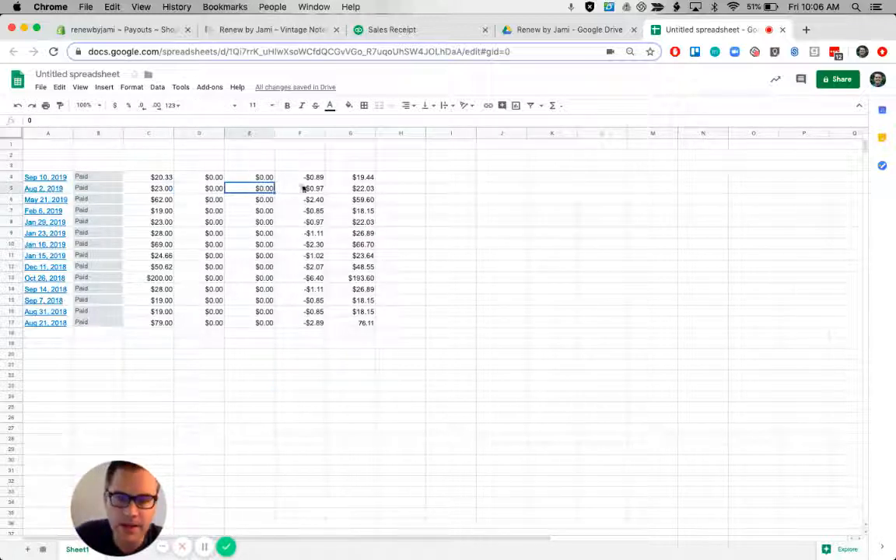
{"action": "left_click", "coordinate": [305, 189]}
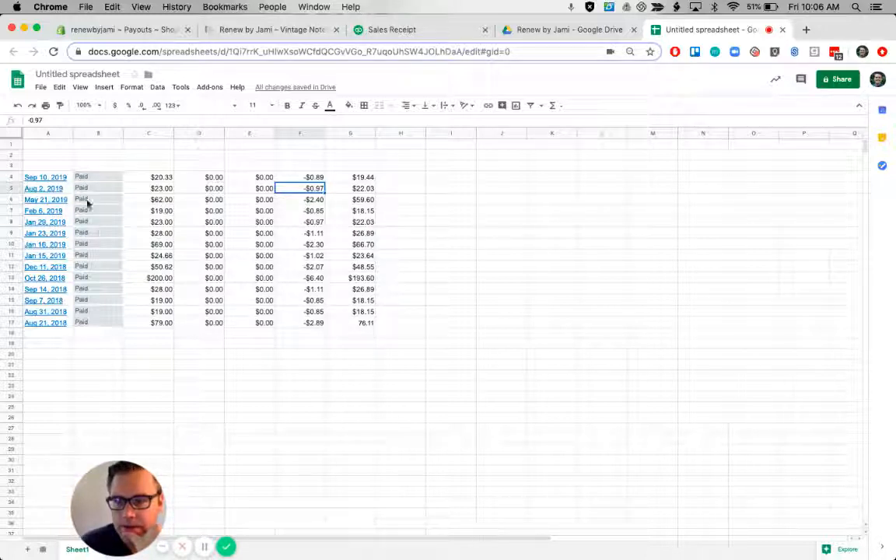
{"action": "left_click", "coordinate": [161, 214]}
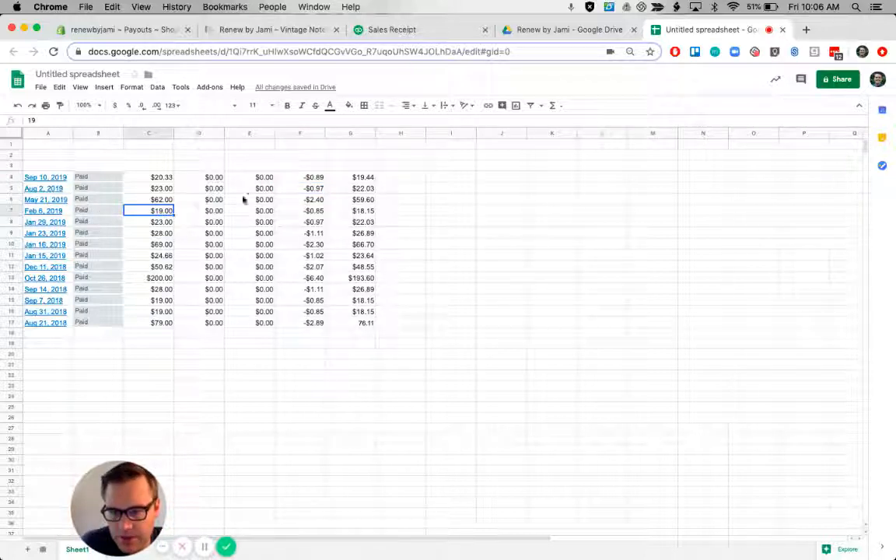
{"action": "left_click_drag", "start_coordinate": [318, 200], "coordinate": [318, 226]}
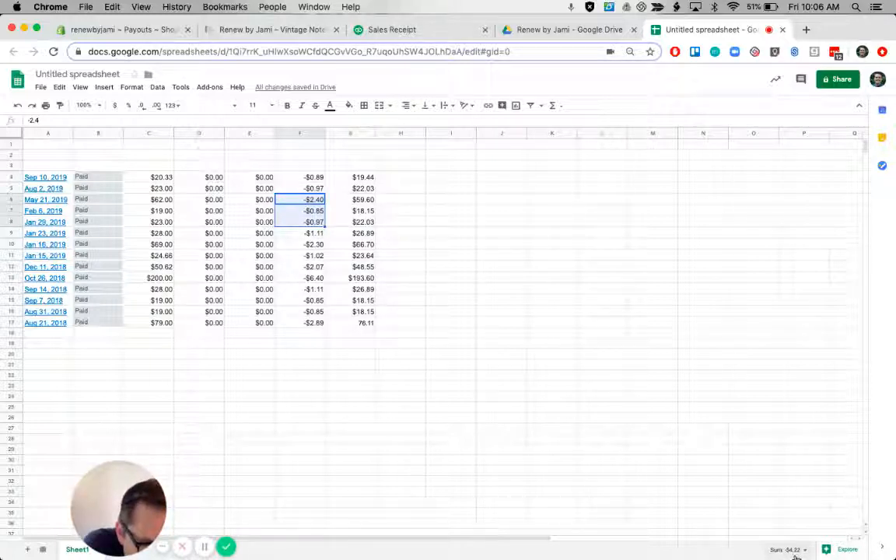
{"action": "left_click", "coordinate": [480, 305]}
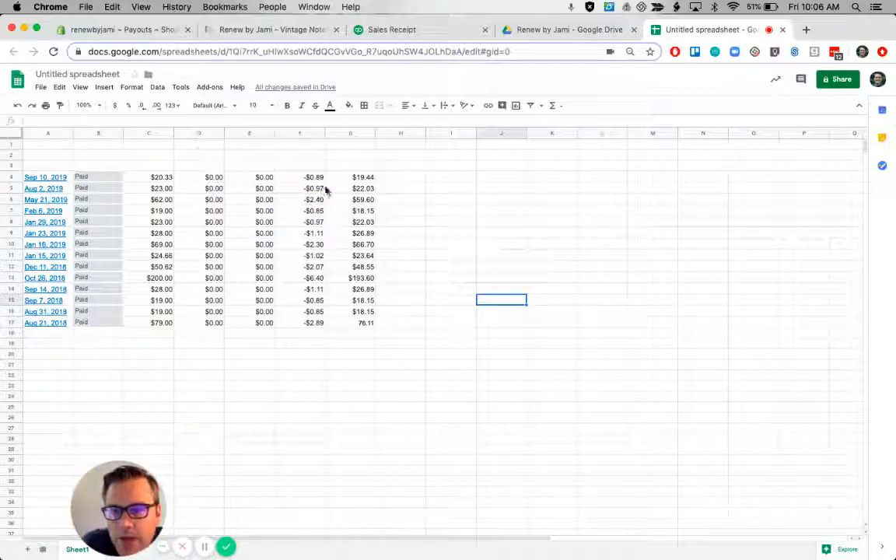
{"action": "left_click", "coordinate": [321, 190]}
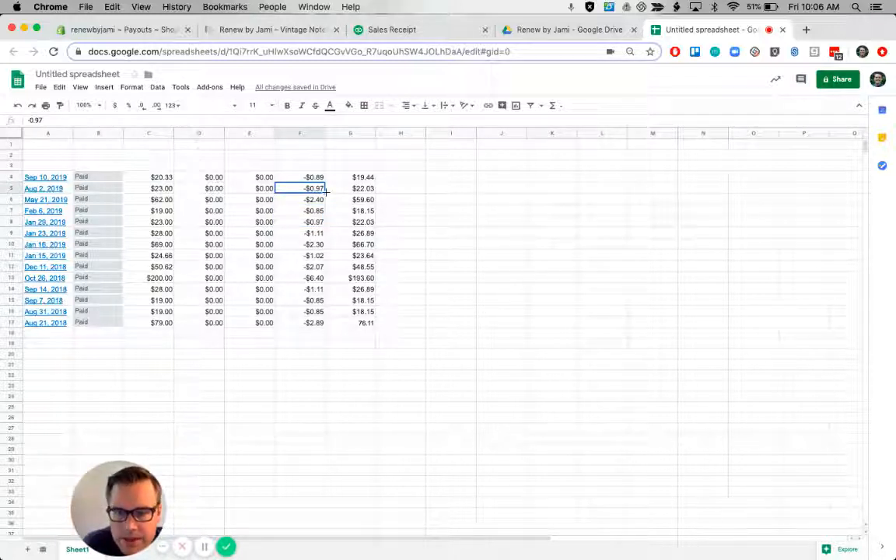
- Switch to the QuickBooks sales receipt and set the Shopify Fees line amount to -.97
{"action": "left_click", "coordinate": [438, 33]}
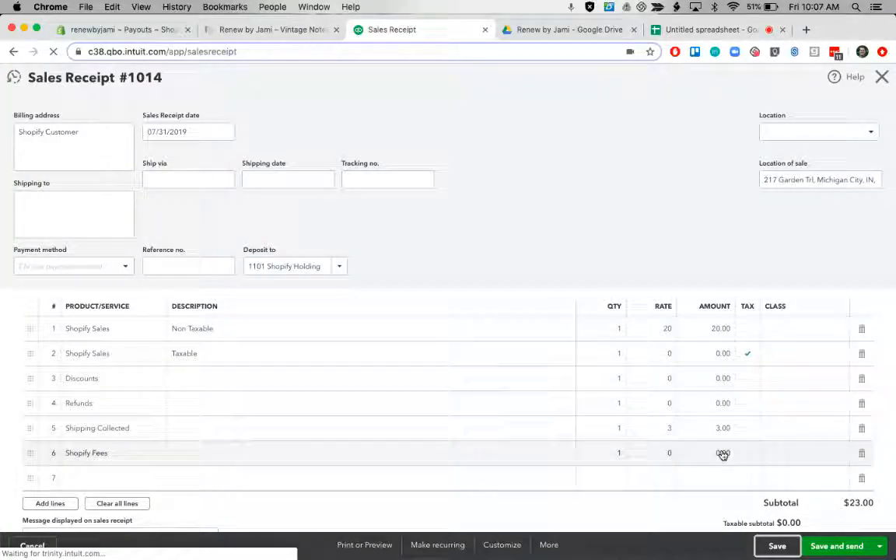
{"action": "left_click", "coordinate": [722, 454]}
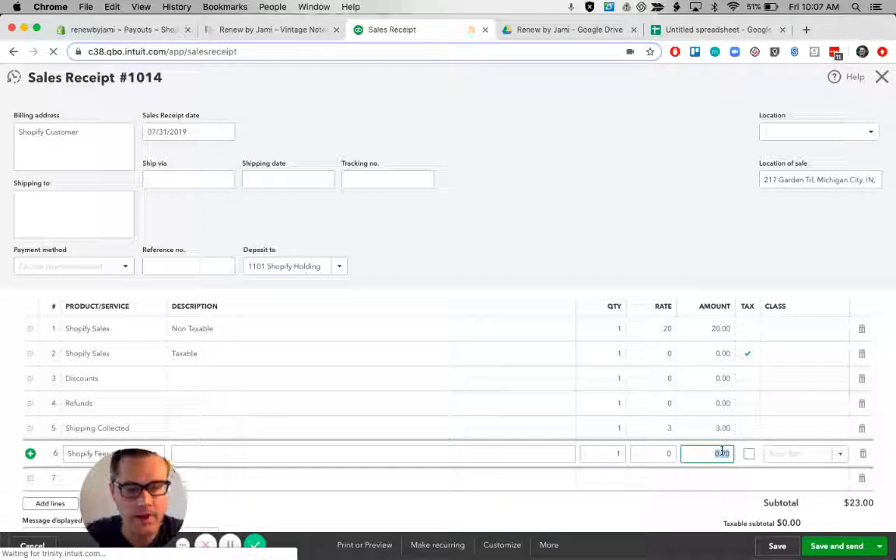
{"action": "type", "text": "-.97"}
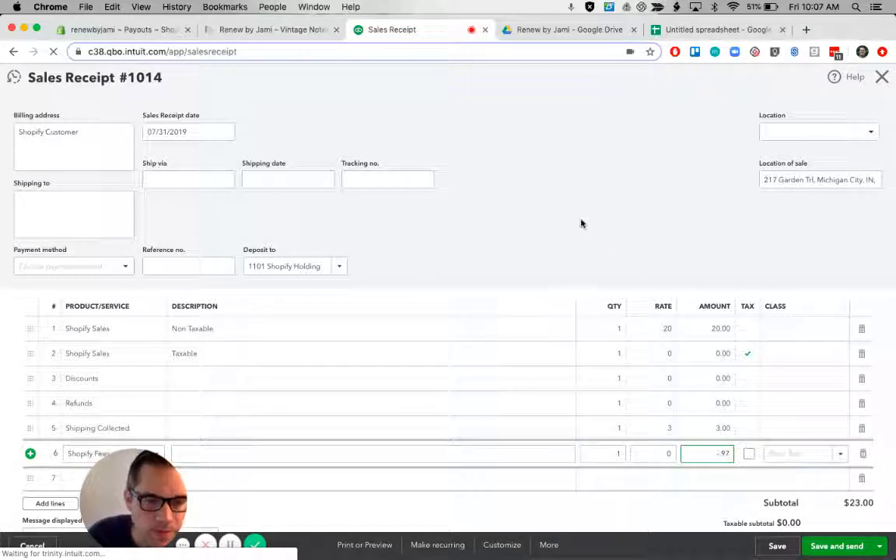
{"action": "left_click", "coordinate": [581, 224]}
{"action": "scroll", "coordinate": [630, 212], "scroll_direction": "down", "scroll_amount": 3}
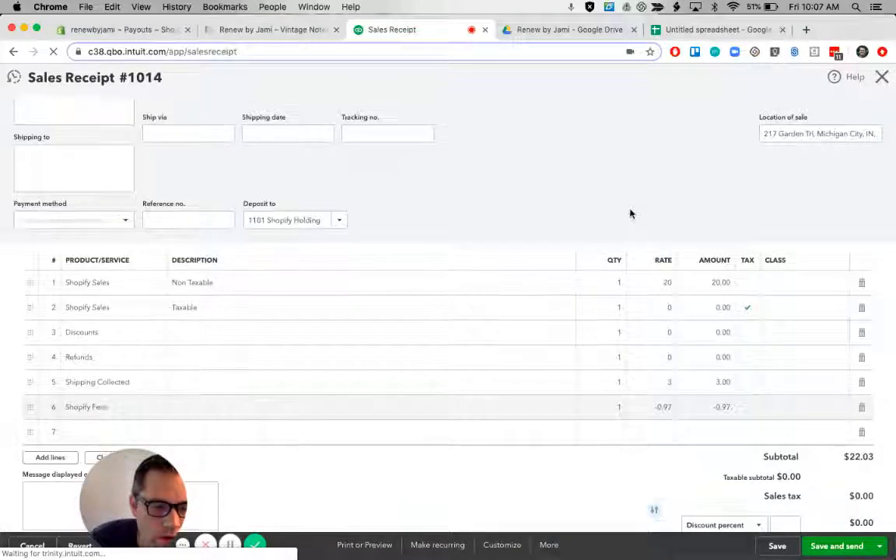
{"action": "scroll", "coordinate": [648, 442], "scroll_direction": "down", "scroll_amount": 1}
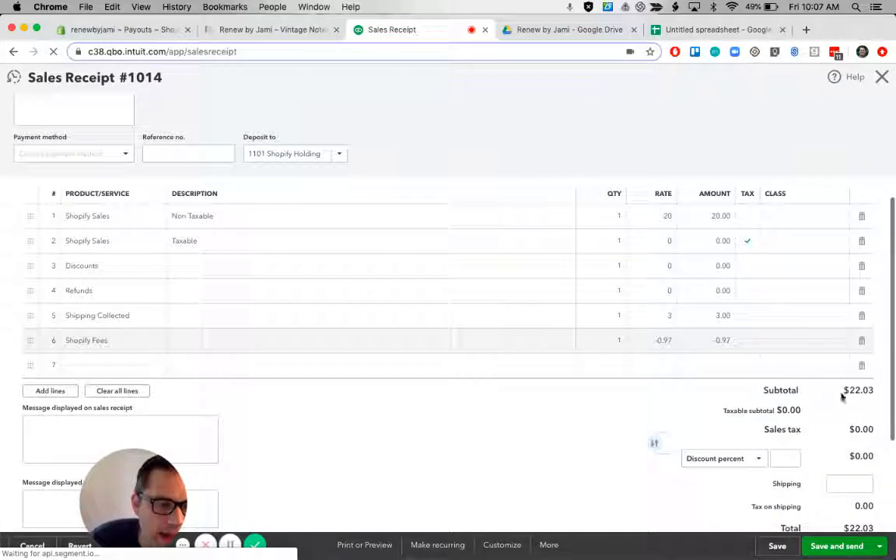
- Compare the Aug 2, 2019 payout total in Shopify with the QuickBooks sales receipt's total
{"action": "left_click", "coordinate": [144, 32]}
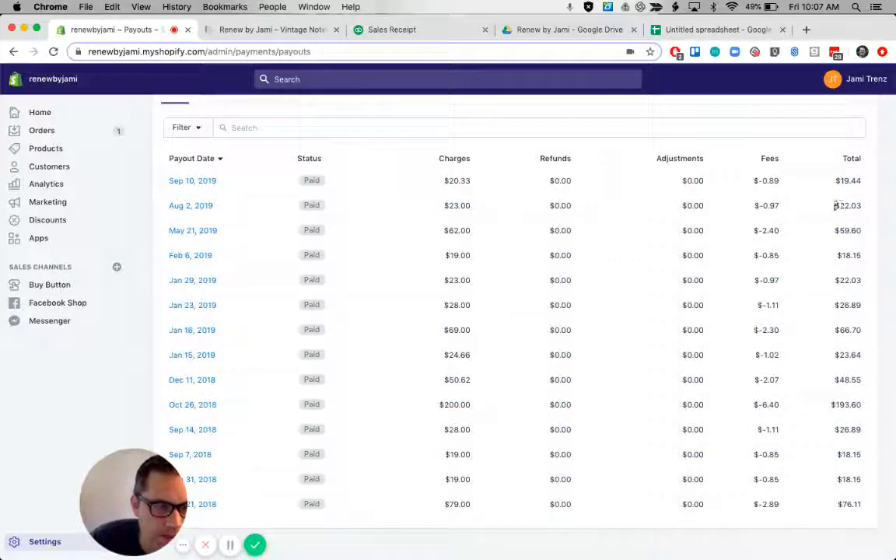
{"action": "left_click_drag", "start_coordinate": [836, 205], "coordinate": [862, 203]}
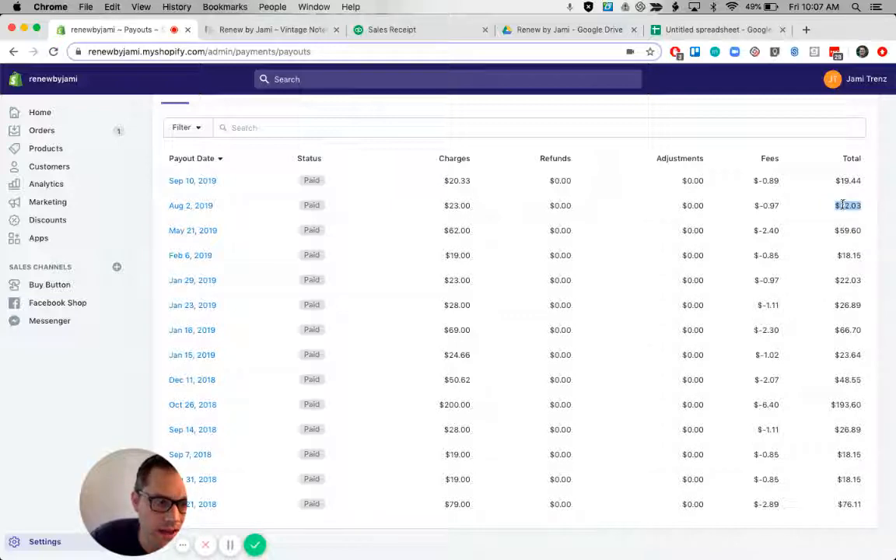
{"action": "left_click", "coordinate": [420, 29]}
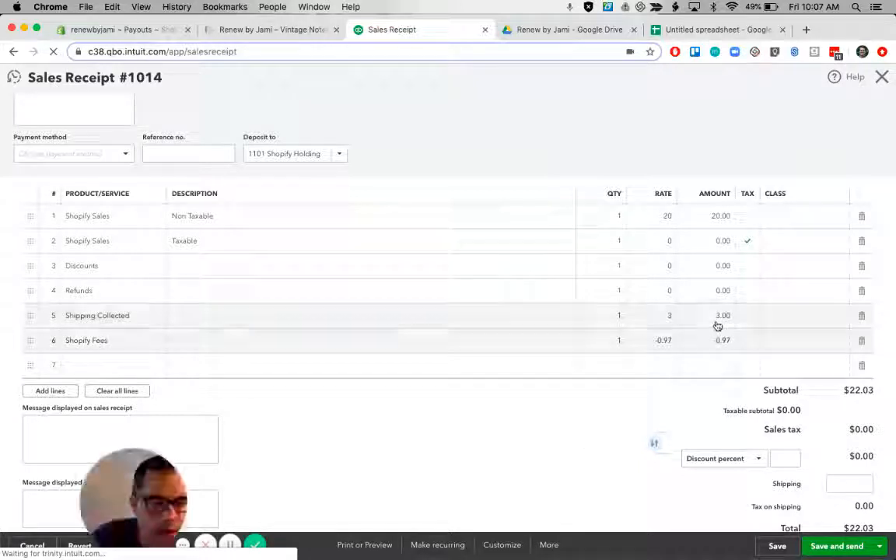
- Clear the Location of sale address on the sales receipt and review its line items and totals
{"action": "scroll", "coordinate": [614, 295], "scroll_direction": "up", "scroll_amount": 5}
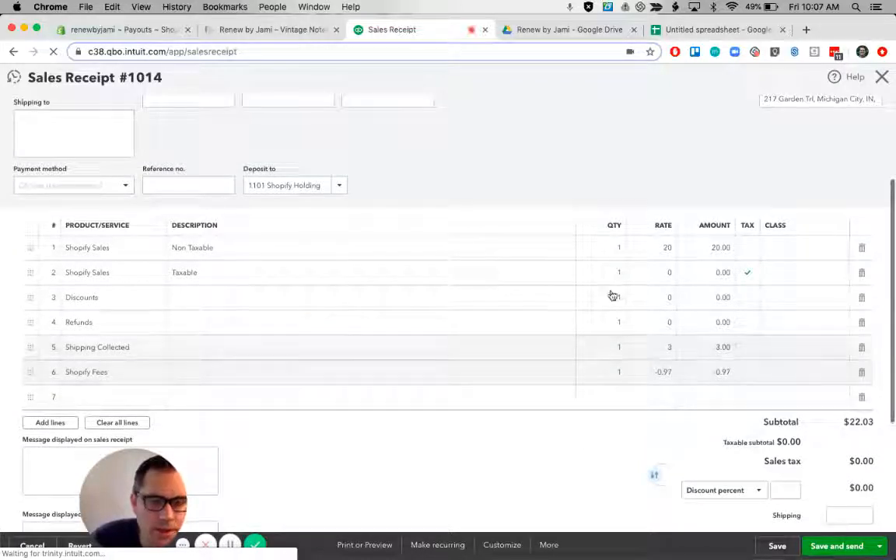
{"action": "scroll", "coordinate": [609, 211], "scroll_direction": "up", "scroll_amount": 2}
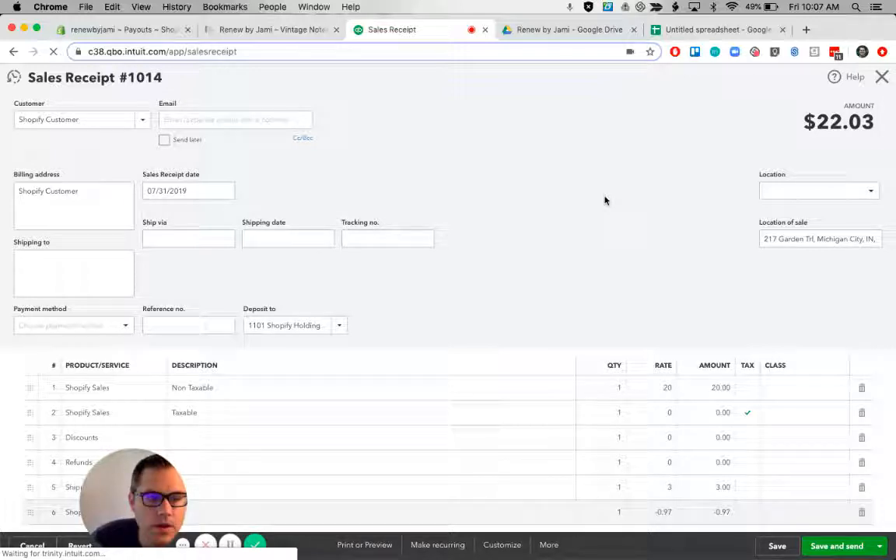
{"action": "left_click", "coordinate": [824, 234]}
{"action": "key", "text": "super+a"}
{"action": "key", "text": "BackSpace"}
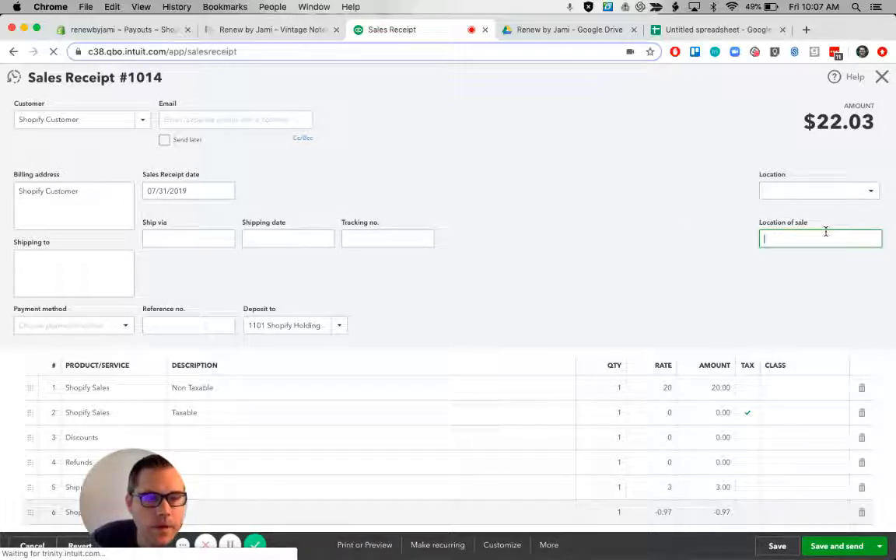
{"action": "scroll", "coordinate": [599, 237], "scroll_direction": "down", "scroll_amount": 6}
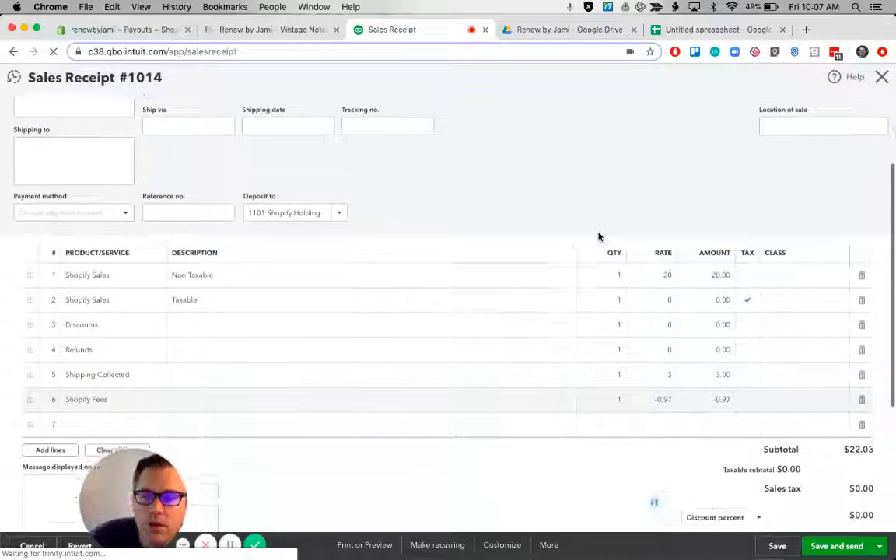
{"action": "scroll", "coordinate": [599, 237], "scroll_direction": "up", "scroll_amount": 3}
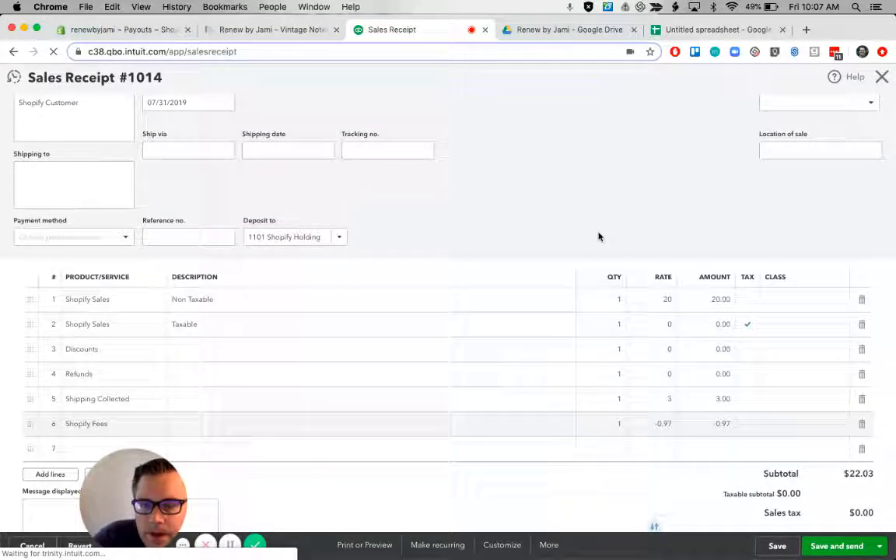
{"action": "scroll", "coordinate": [600, 237], "scroll_direction": "down", "scroll_amount": 2}
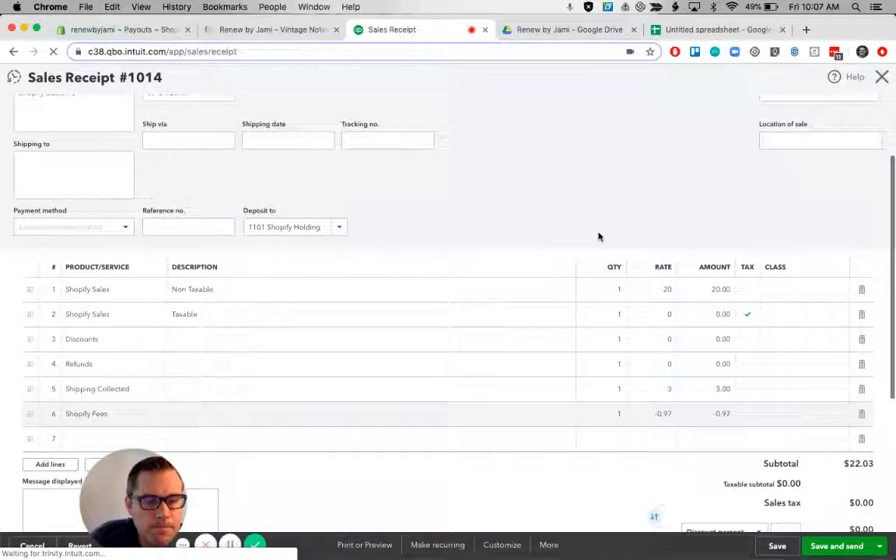
- Save the Shopify sales receipt dated 07/31/2019 and close it
{"action": "scroll", "coordinate": [599, 236], "scroll_direction": "down", "scroll_amount": 3}
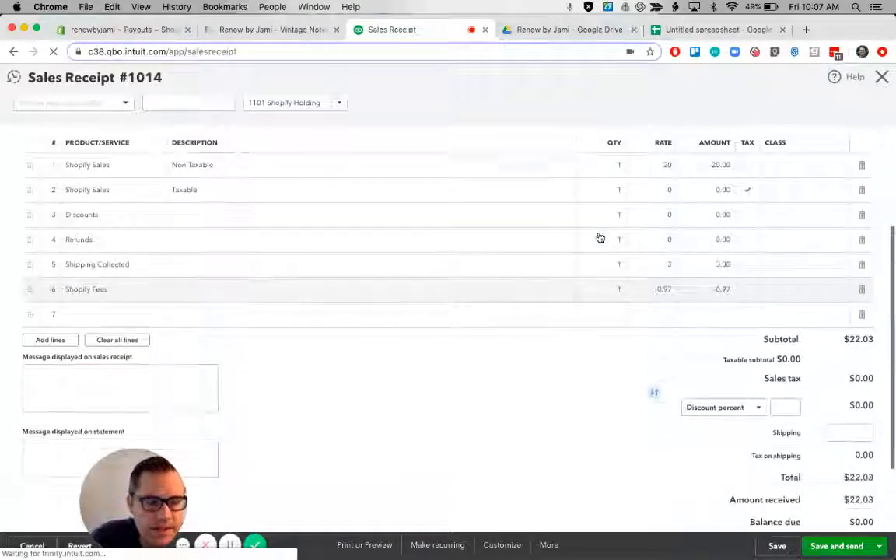
{"action": "left_click", "coordinate": [778, 547]}
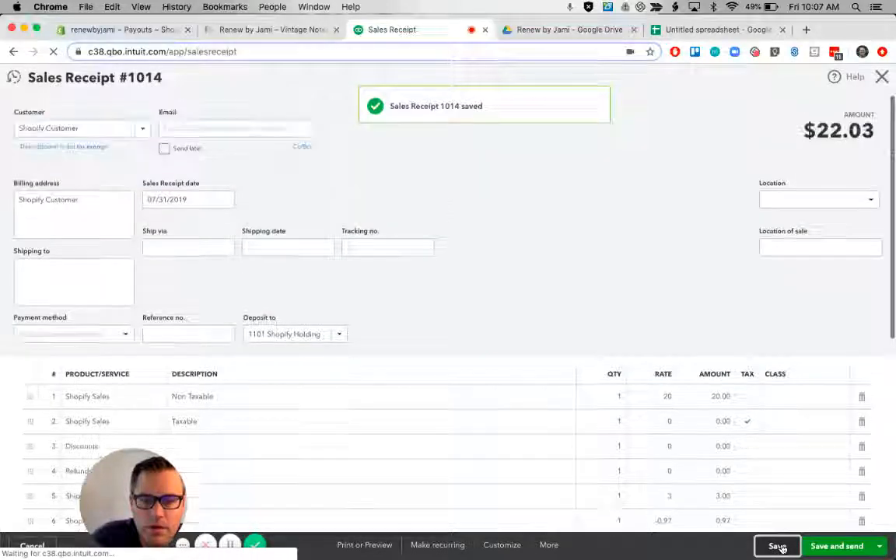
{"action": "left_click", "coordinate": [883, 75]}
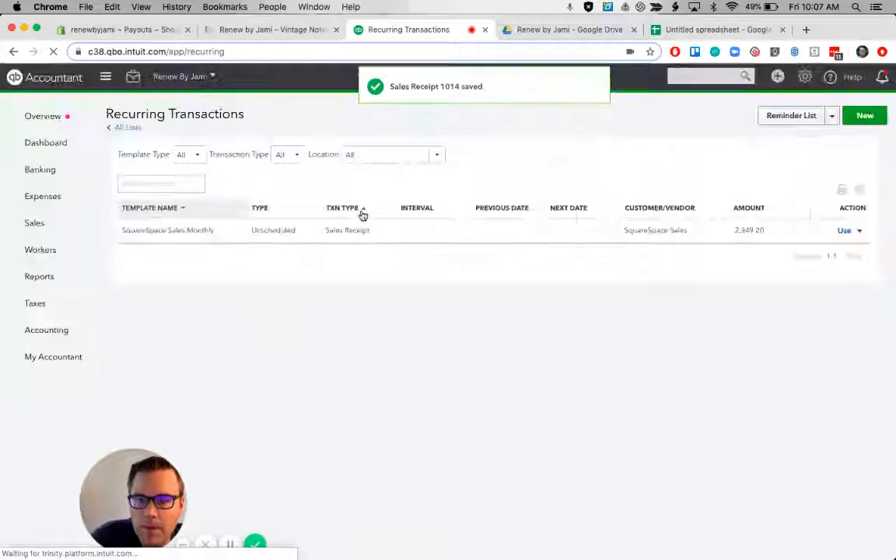
- Open the Balance Sheet report and drill down into the 1101 Shopify Holding account's transactions
{"action": "left_click", "coordinate": [39, 277]}
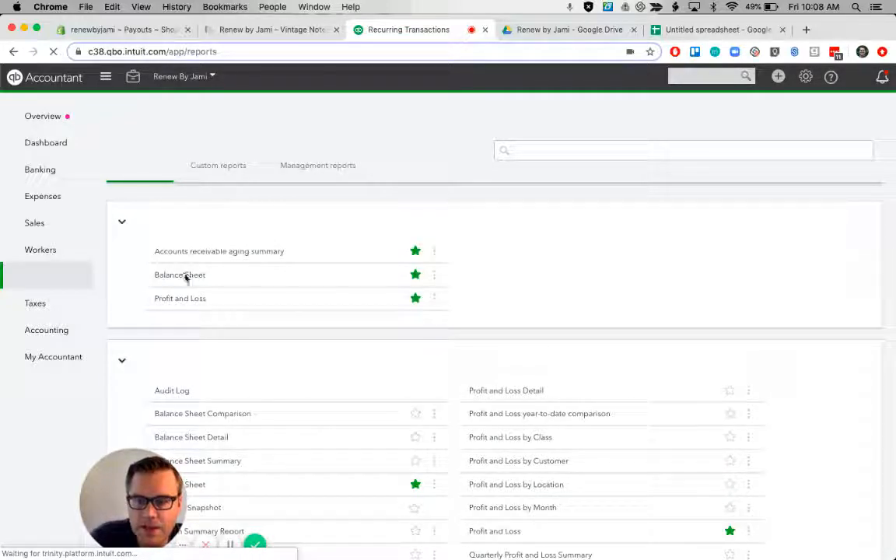
{"action": "left_click", "coordinate": [187, 277]}
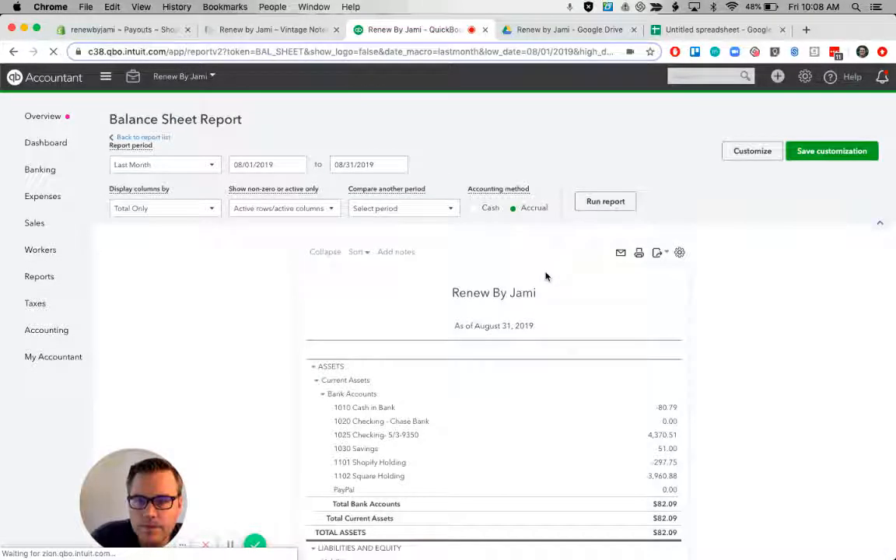
{"action": "scroll", "coordinate": [545, 276], "scroll_direction": "down", "scroll_amount": 4}
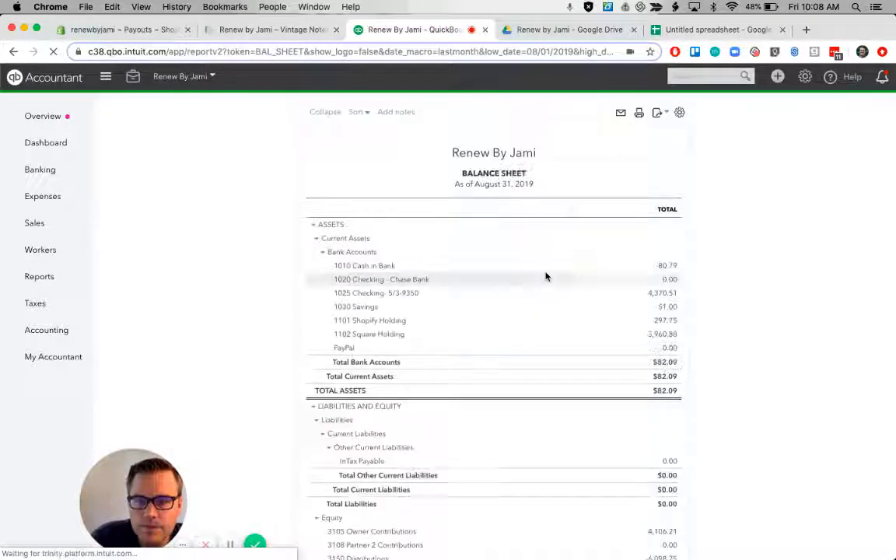
{"action": "left_click", "coordinate": [664, 334]}
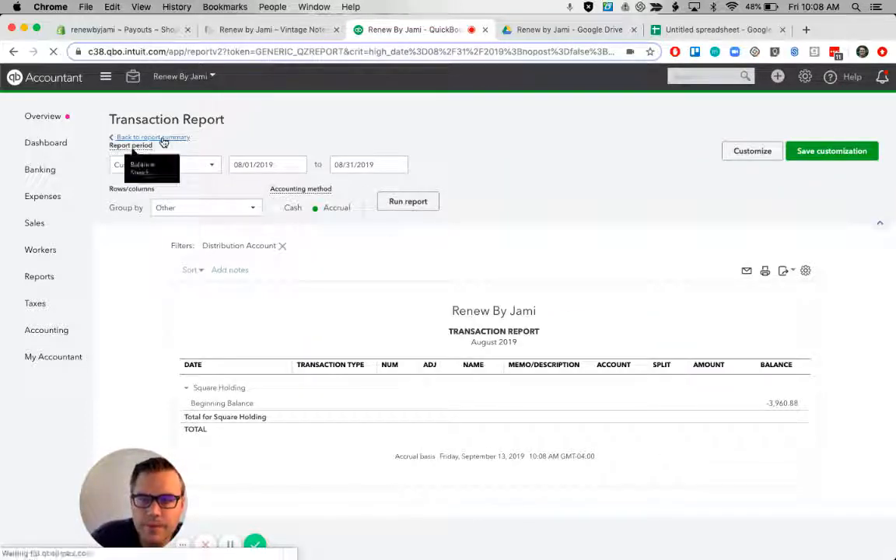
{"action": "left_click", "coordinate": [164, 142]}
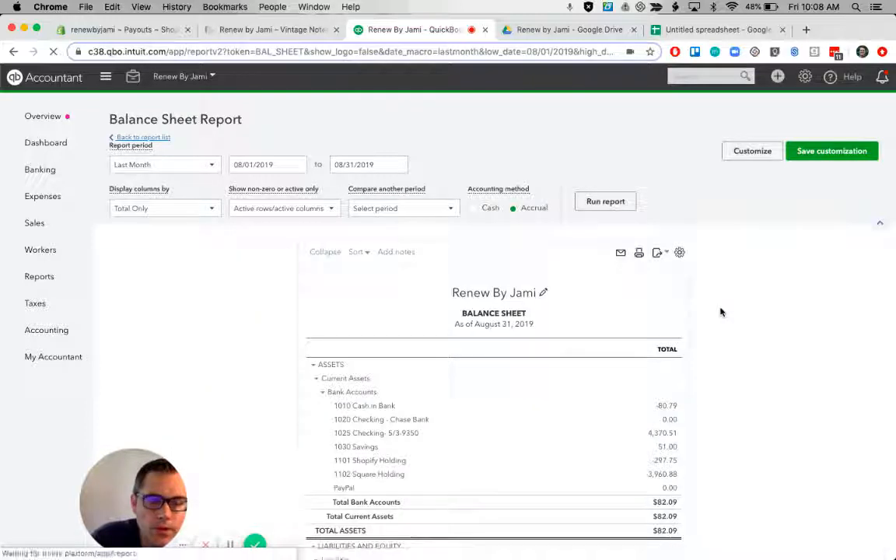
{"action": "scroll", "coordinate": [700, 327], "scroll_direction": "down", "scroll_amount": 3}
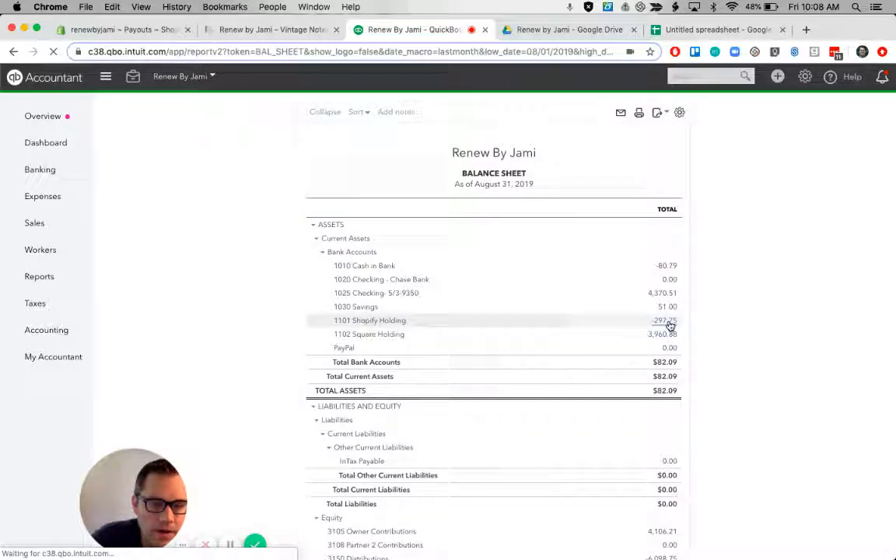
{"action": "left_click", "coordinate": [667, 321]}
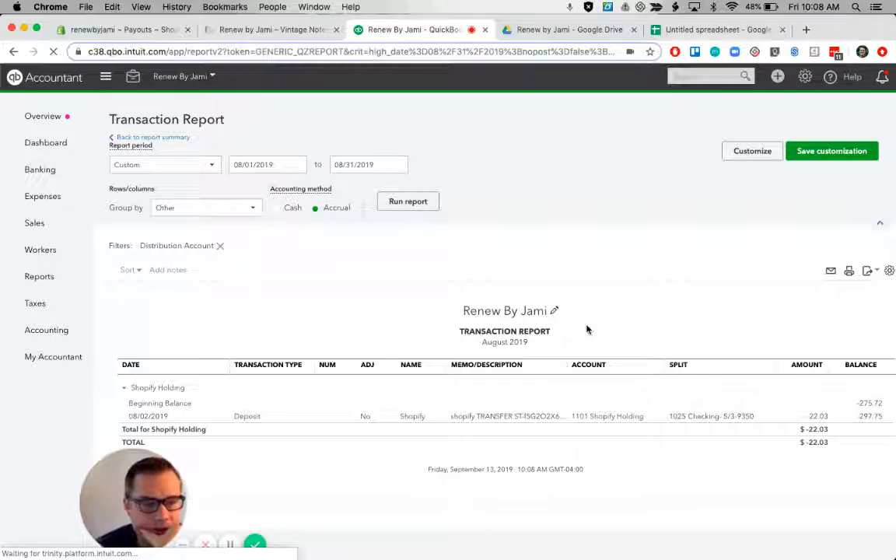
- Rerun the Shopify Holding transaction report with a start date of 07/31/2019 and compare the sales receipt with the Shopify deposit
{"action": "left_click", "coordinate": [268, 159]}
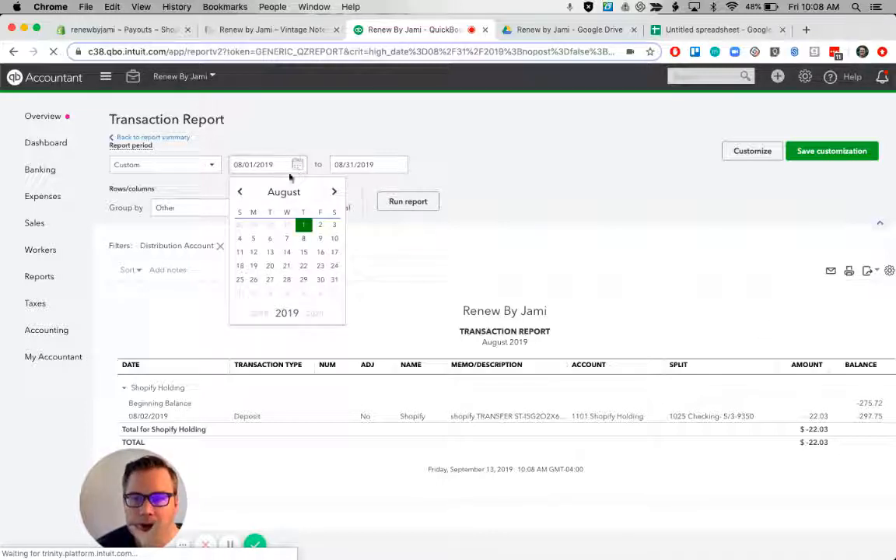
{"action": "left_click", "coordinate": [239, 192]}
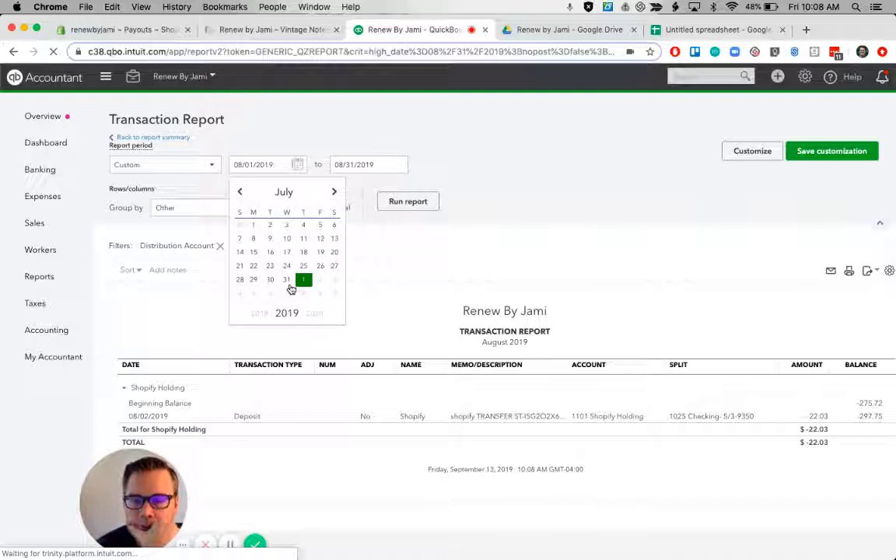
{"action": "left_click", "coordinate": [287, 280]}
{"action": "left_click", "coordinate": [402, 204]}
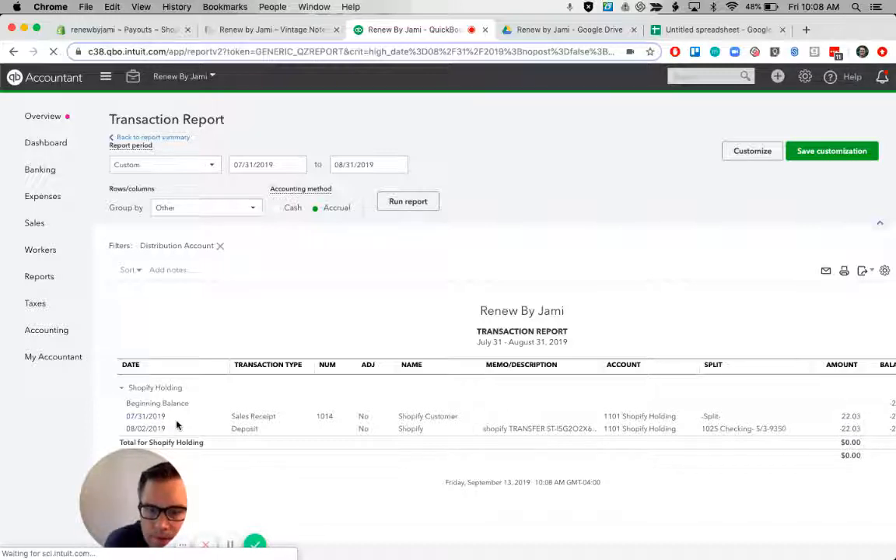
{"action": "scroll", "coordinate": [492, 434], "scroll_direction": "right", "scroll_amount": 1}
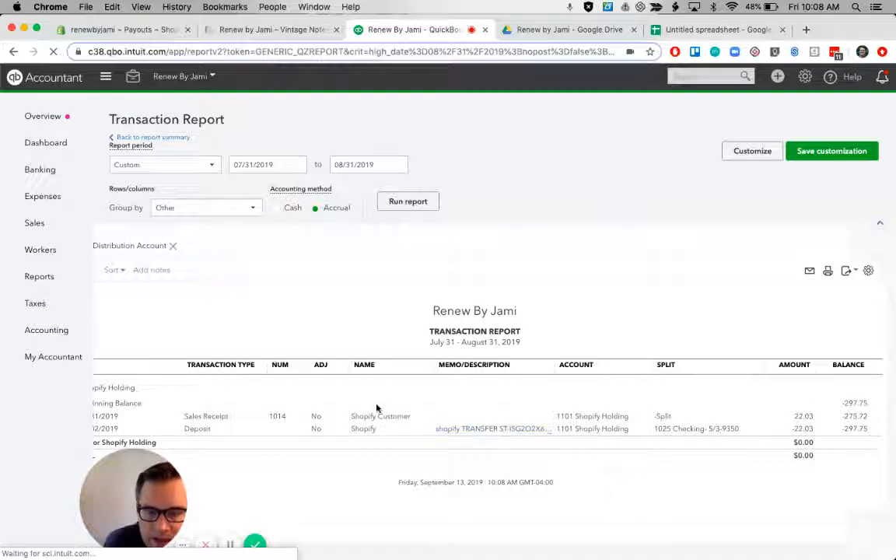
{"action": "scroll", "coordinate": [290, 419], "scroll_direction": "left", "scroll_amount": 2}
{"action": "scroll", "coordinate": [289, 419], "scroll_direction": "left", "scroll_amount": 2}
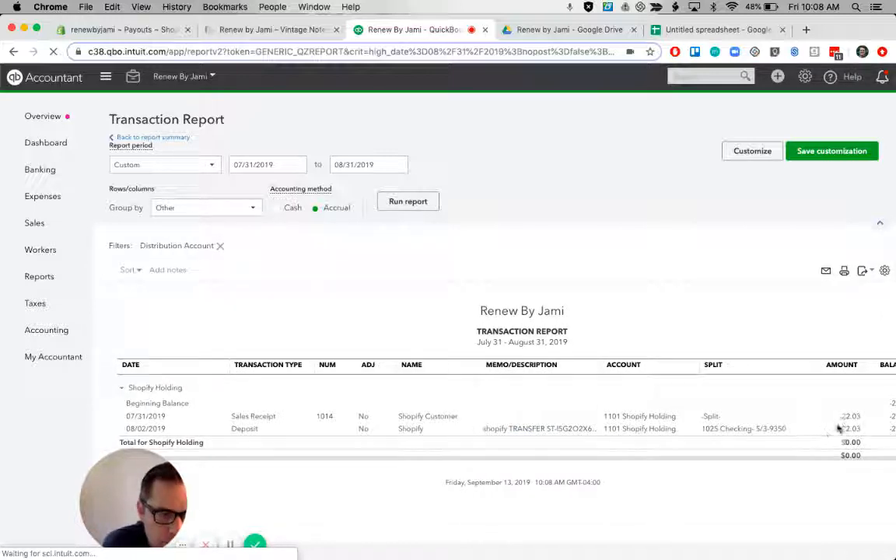
{"action": "scroll", "coordinate": [851, 419], "scroll_direction": "right", "scroll_amount": 3}
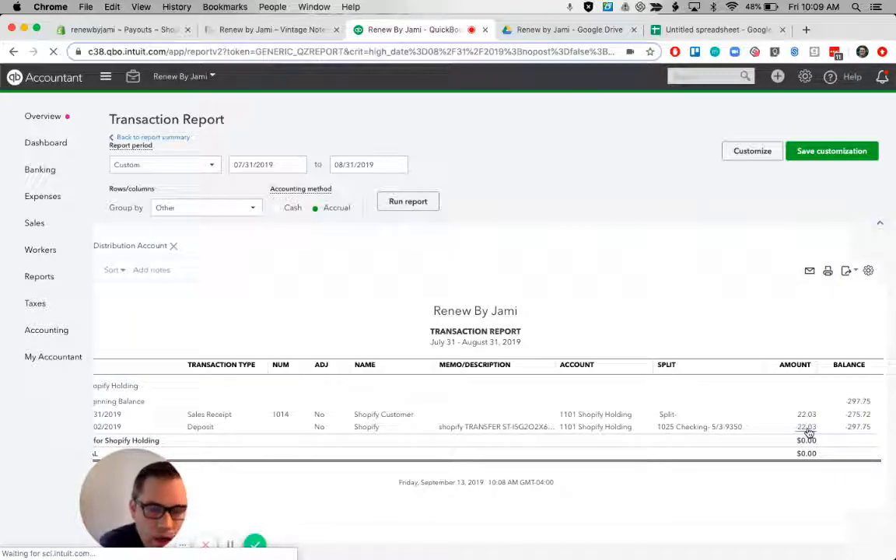
{"action": "scroll", "coordinate": [809, 434], "scroll_direction": "left", "scroll_amount": 1}
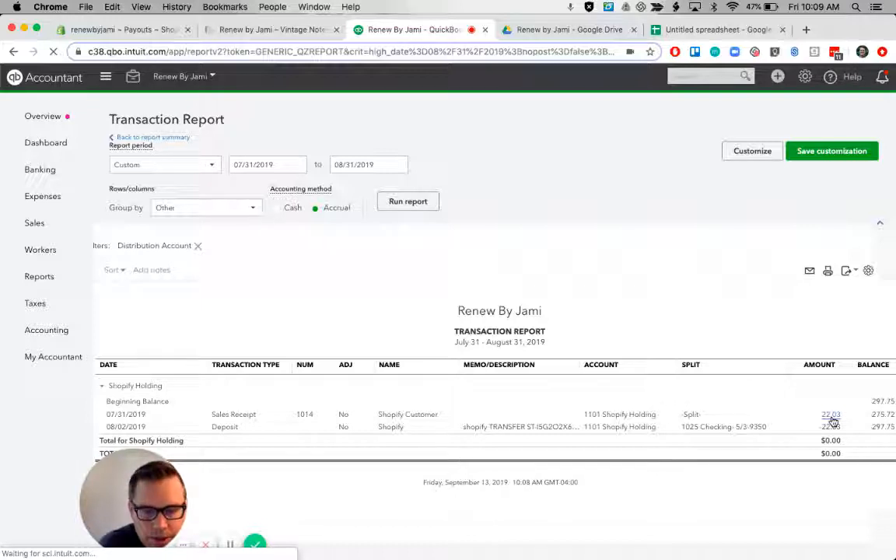
- Run the Profit and Loss report for 07/01/2019 to 07/31/2019 and review its income and Shopify fees
{"action": "left_click", "coordinate": [45, 274]}
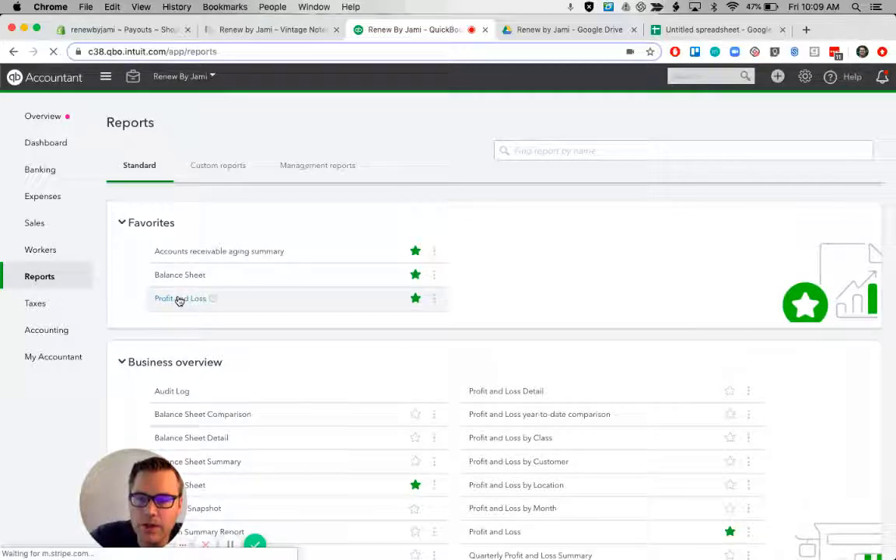
{"action": "left_click", "coordinate": [178, 299]}
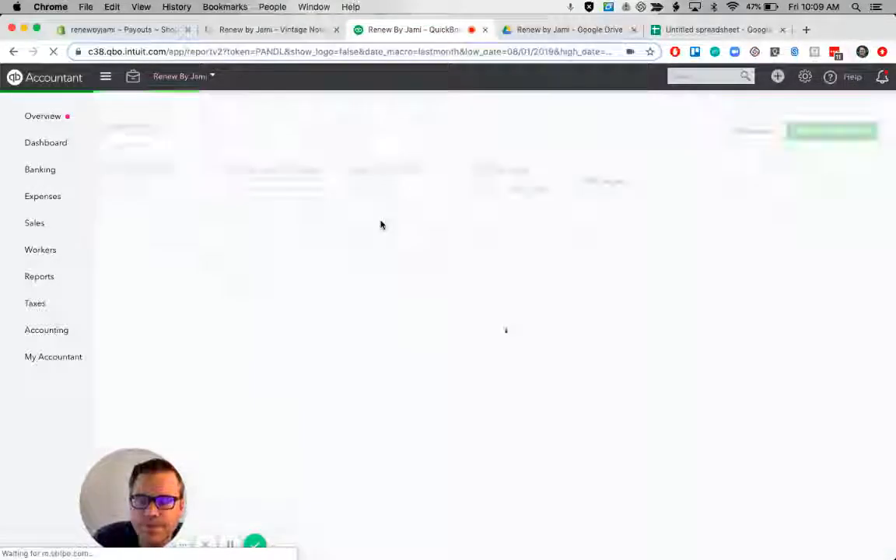
{"action": "left_click", "coordinate": [296, 164]}
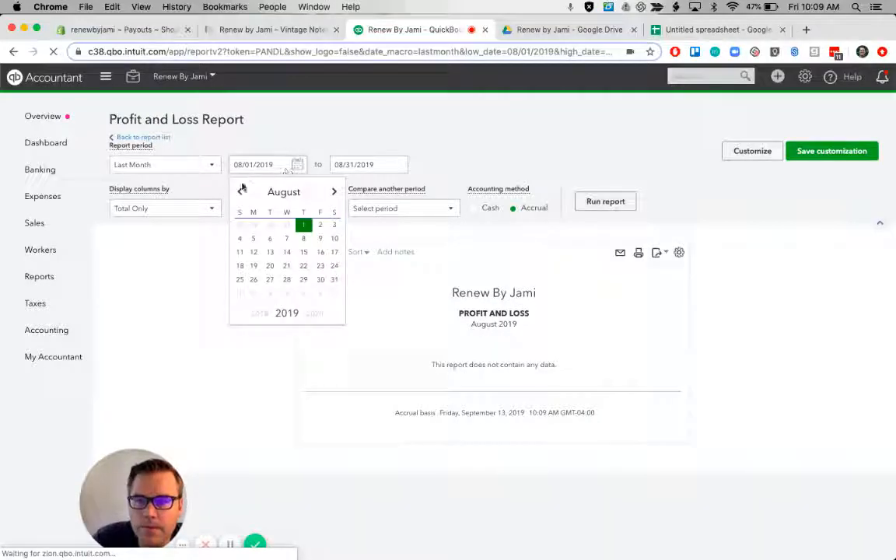
{"action": "left_click", "coordinate": [237, 191]}
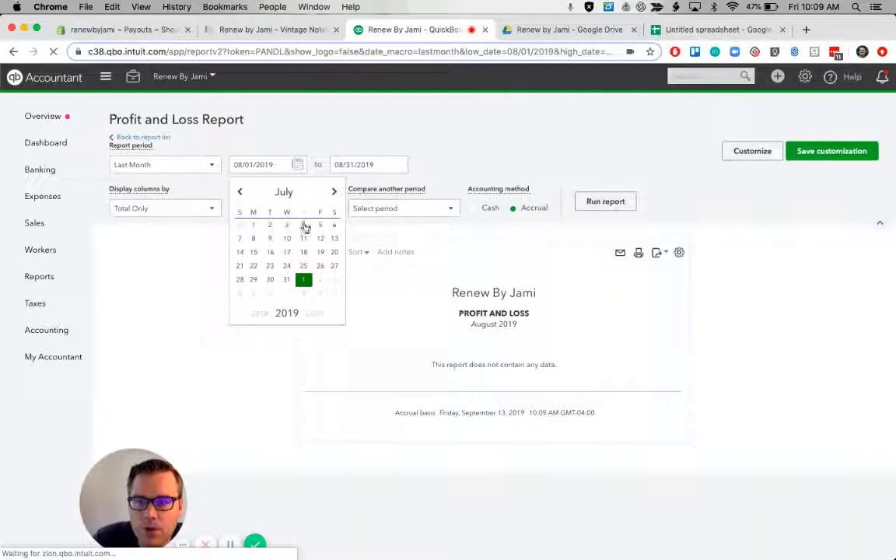
{"action": "left_click", "coordinate": [251, 226]}
{"action": "left_click", "coordinate": [397, 165]}
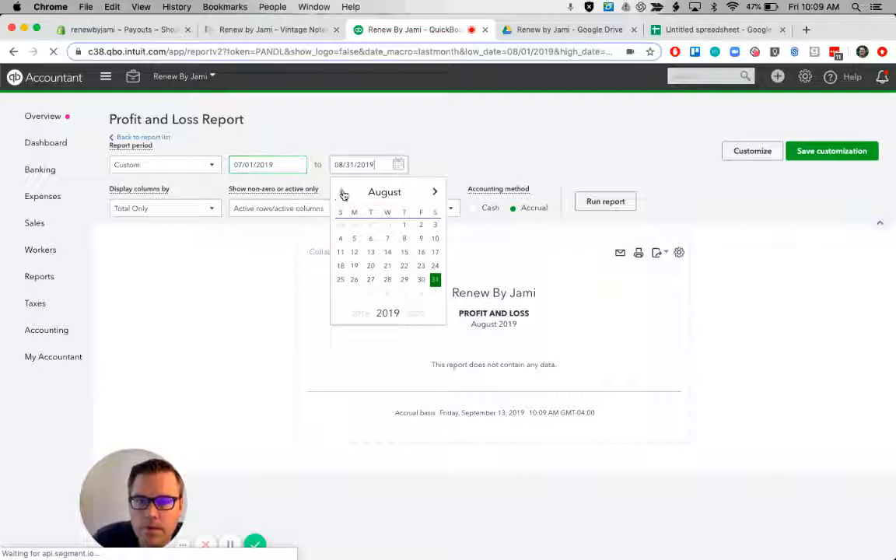
{"action": "left_click", "coordinate": [341, 192]}
{"action": "left_click", "coordinate": [388, 280]}
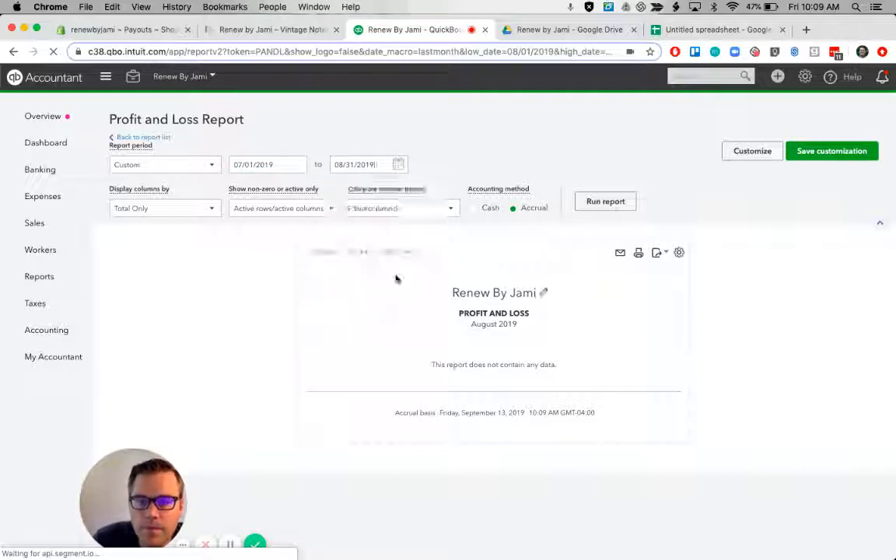
{"action": "left_click", "coordinate": [598, 201]}
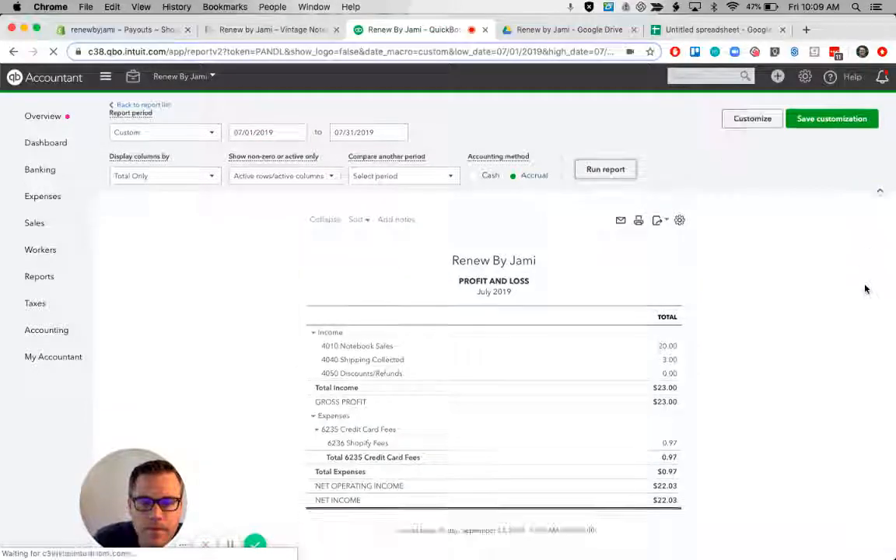
{"action": "scroll", "coordinate": [577, 304], "scroll_direction": "down", "scroll_amount": 1}
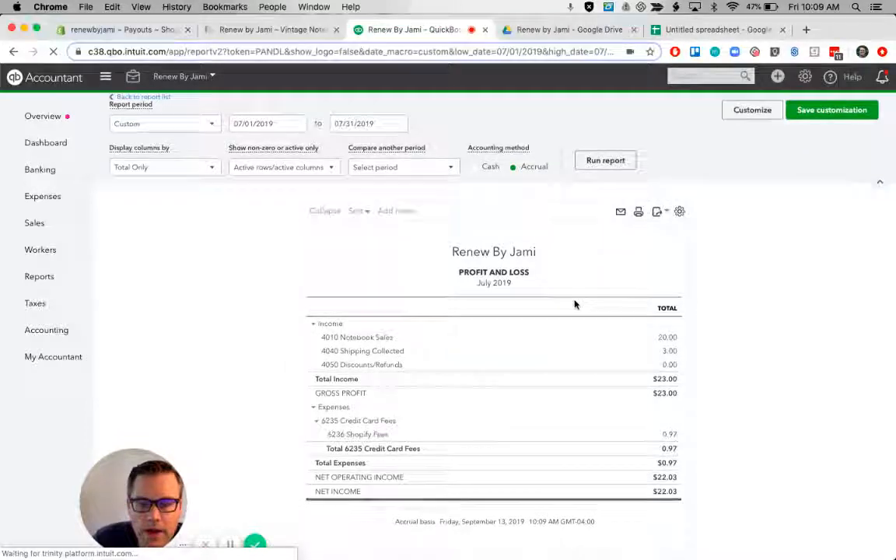